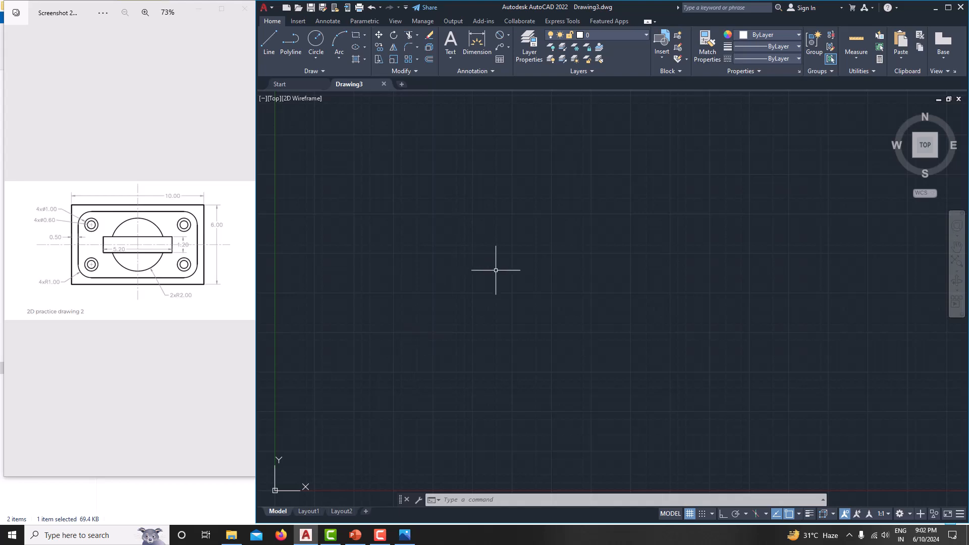
# Step: Set the drawing units to a Millimeters insertion scale with 0.00 length precision
pyautogui.write('un')
pyautogui.press('Return')
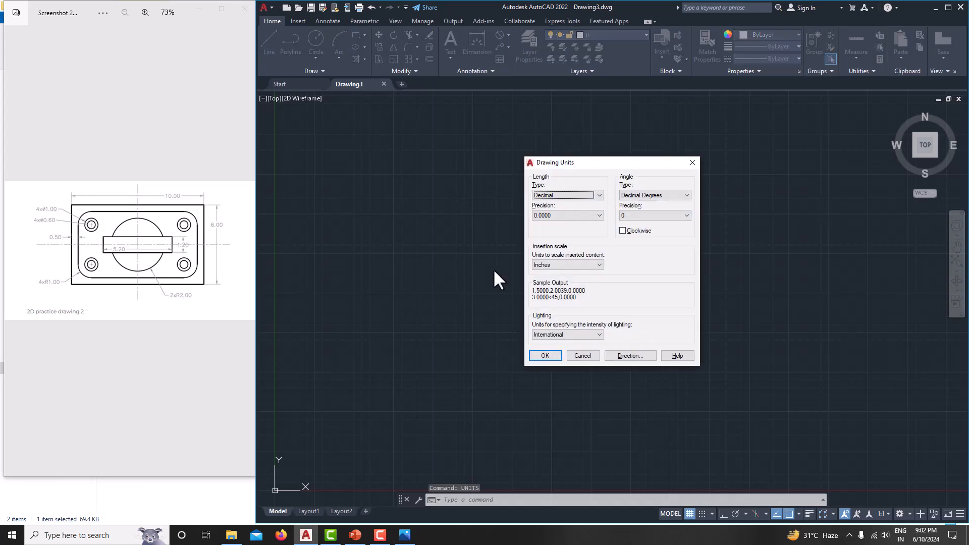
pyautogui.click(581, 268)
pyautogui.click(546, 308)
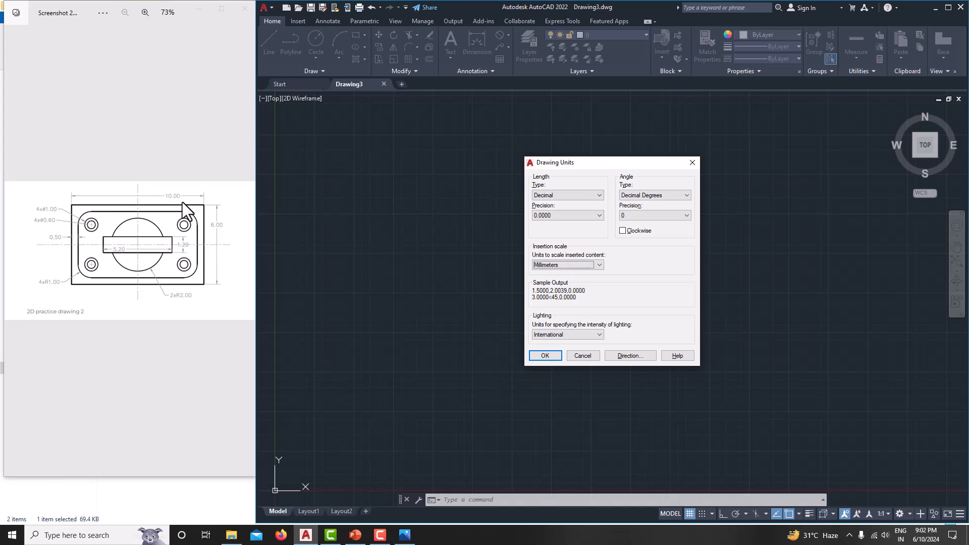
pyautogui.click(574, 216)
pyautogui.click(558, 235)
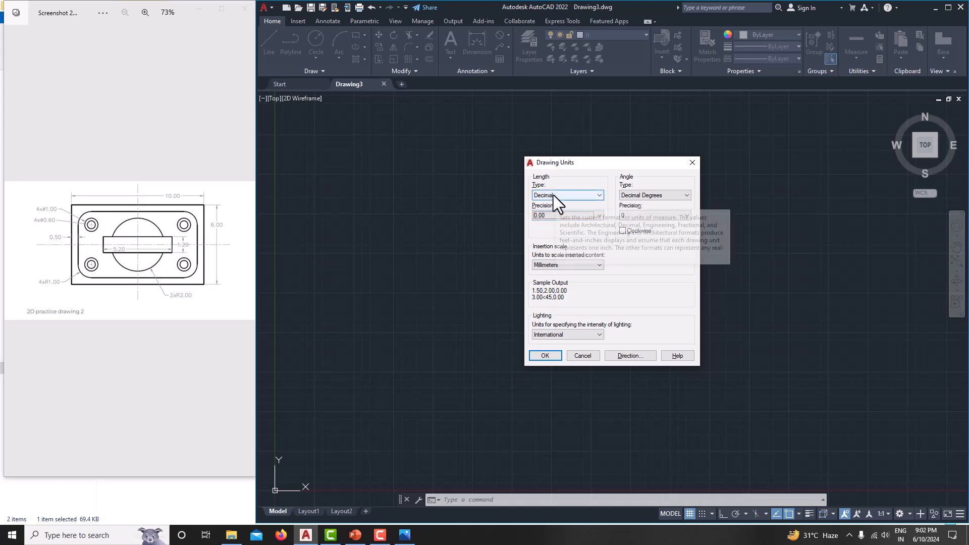
pyautogui.click(546, 356)
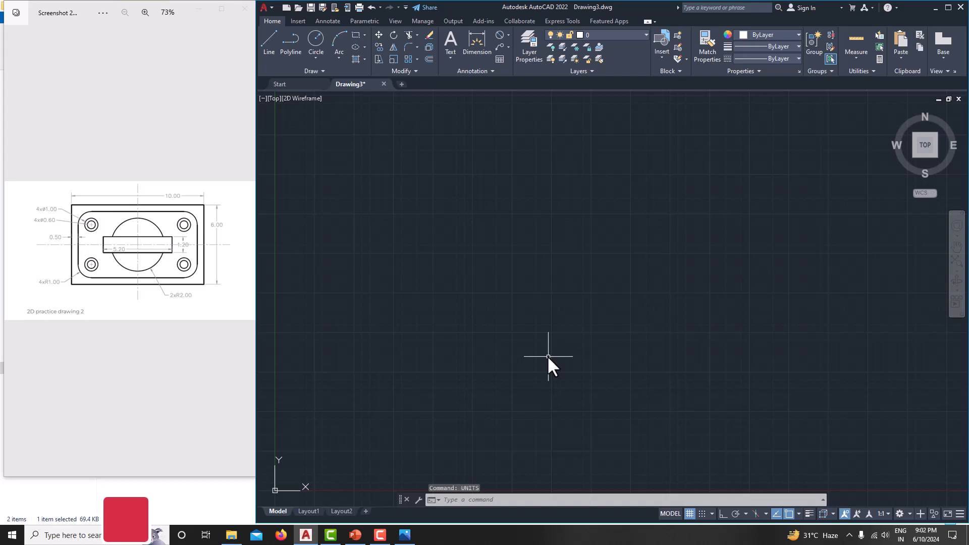
# Step: Set the drawing limits from 0,0 to 50,50
pyautogui.write('LIMITs')
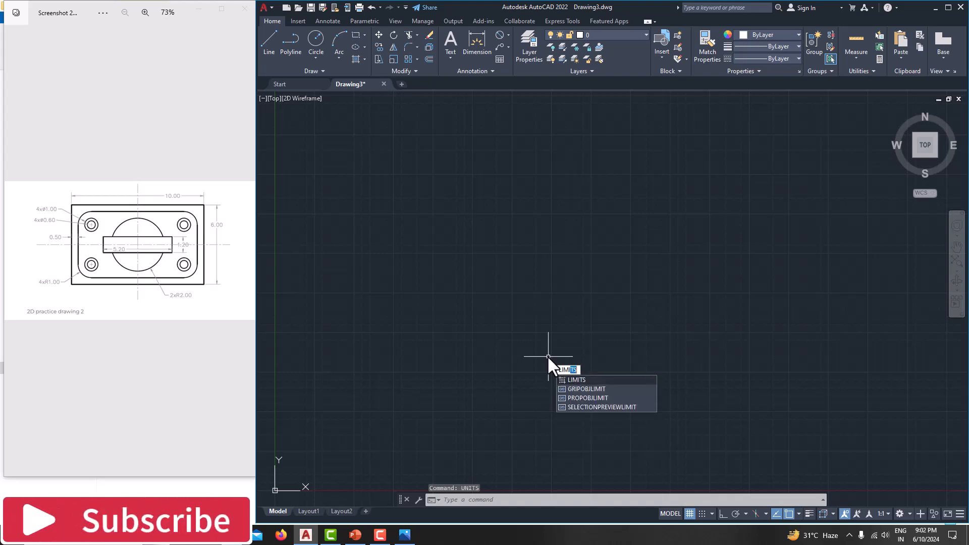
pyautogui.press('Return')
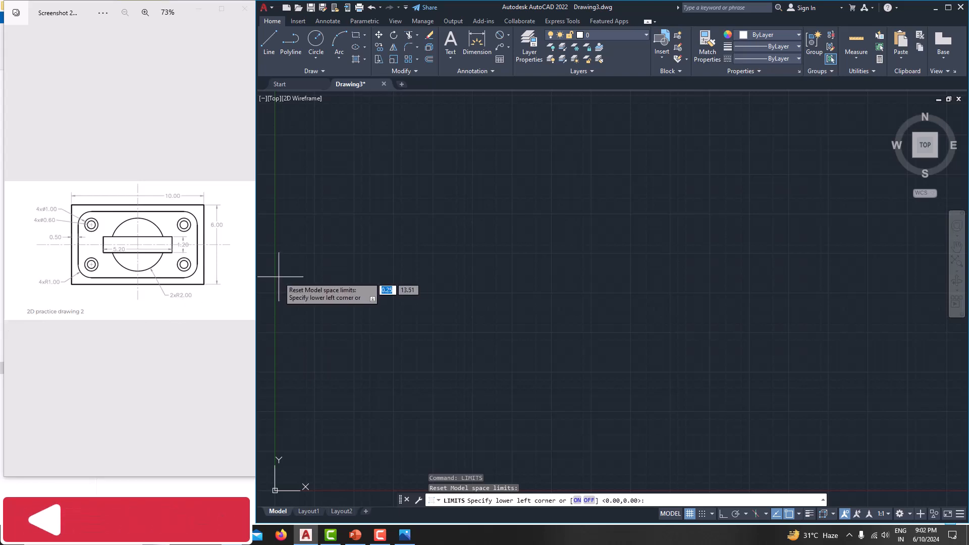
pyautogui.write('0,0')
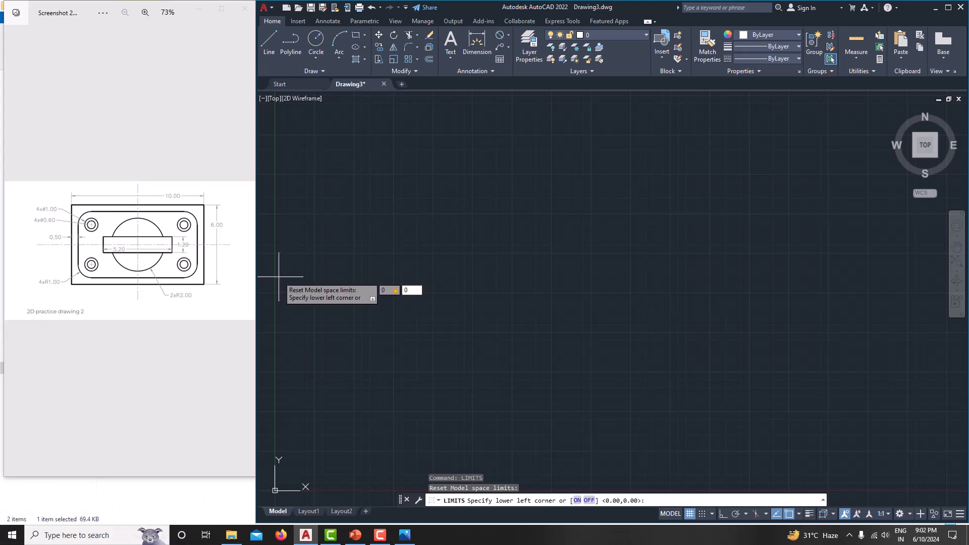
pyautogui.press('Return')
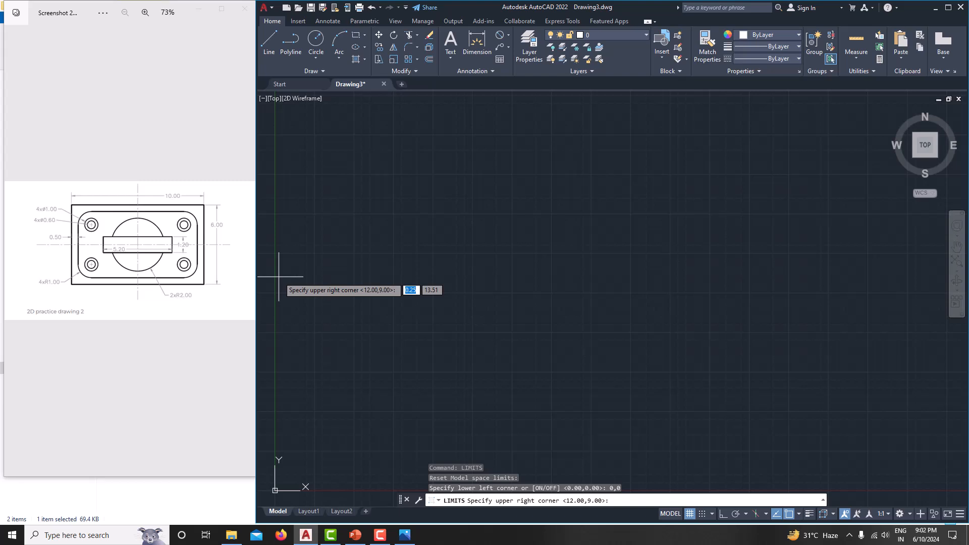
pyautogui.write('50,5')
pyautogui.press('Return')
# Step: Zoom to all limits and frame the view around the origin
pyautogui.write('z')
pyautogui.press('Return')
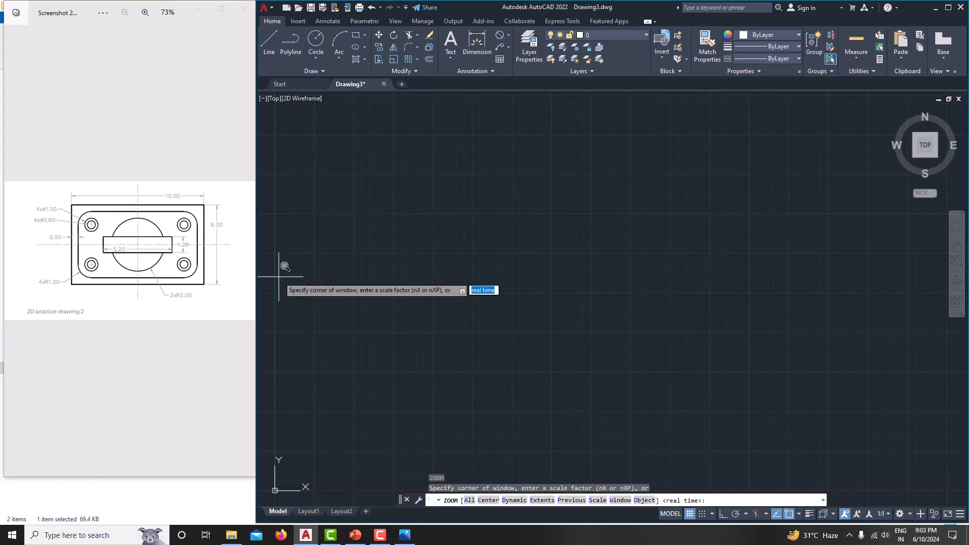
pyautogui.write('a')
pyautogui.press('Return')
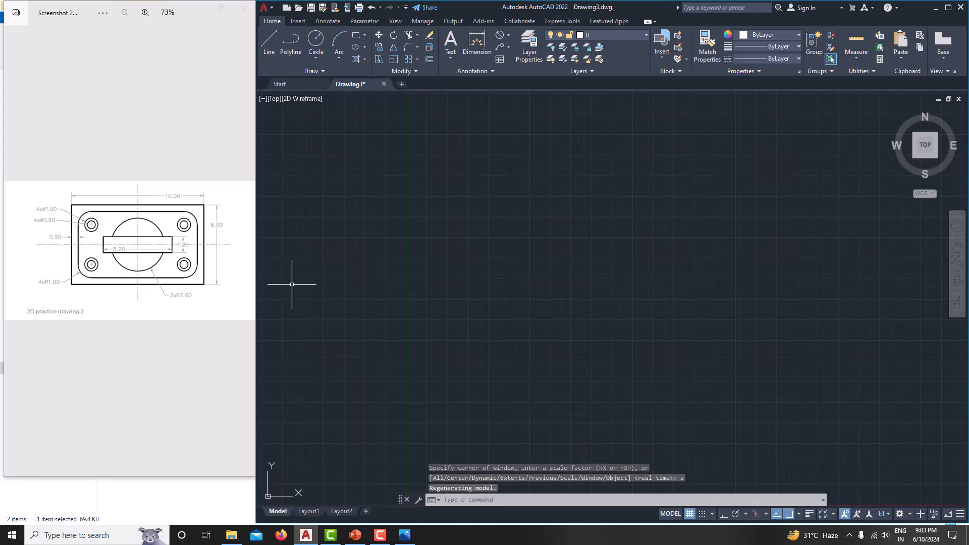
pyautogui.moveTo(578, 384)
pyautogui.mouseDown(button='middle')
pyautogui.moveTo(549, 292)
pyautogui.moveTo(518, 374)
pyautogui.mouseUp(button='middle')
pyautogui.scroll(2, 438, 389)
pyautogui.moveTo(450, 389); pyautogui.dragTo(458, 308, button='middle')
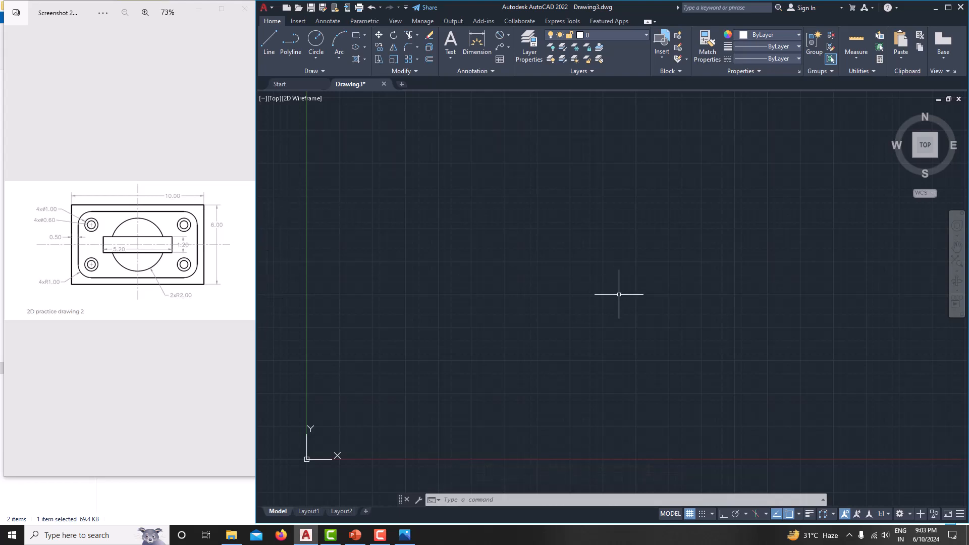
# Step: Draw a rectangle 10 wide and 6 high as the plate's outer boundary
pyautogui.click(366, 35)
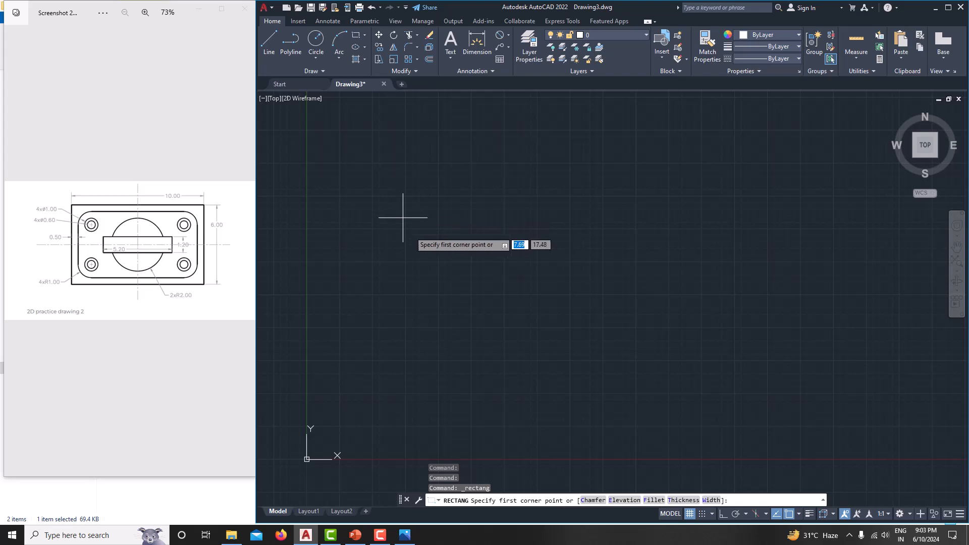
pyautogui.click(427, 279)
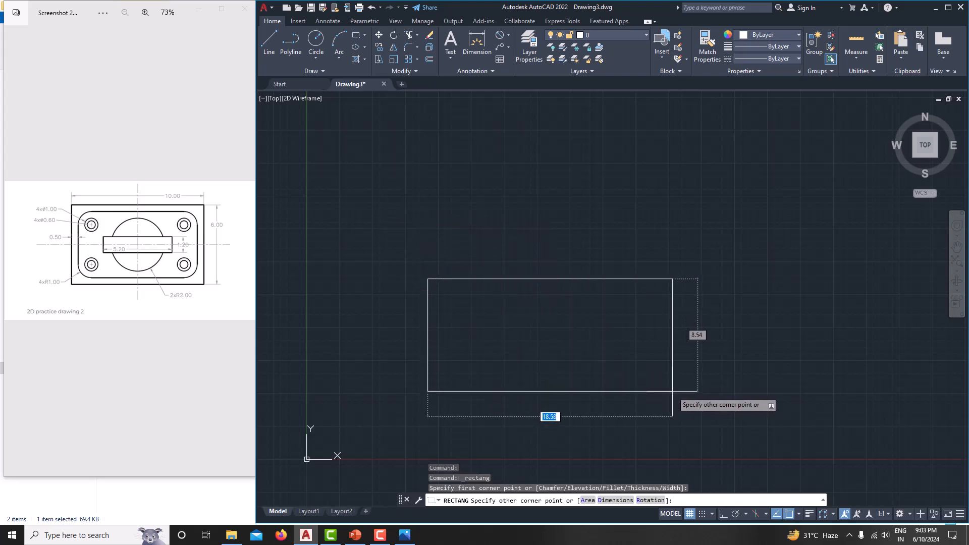
pyautogui.write('10')
pyautogui.press('Tab')
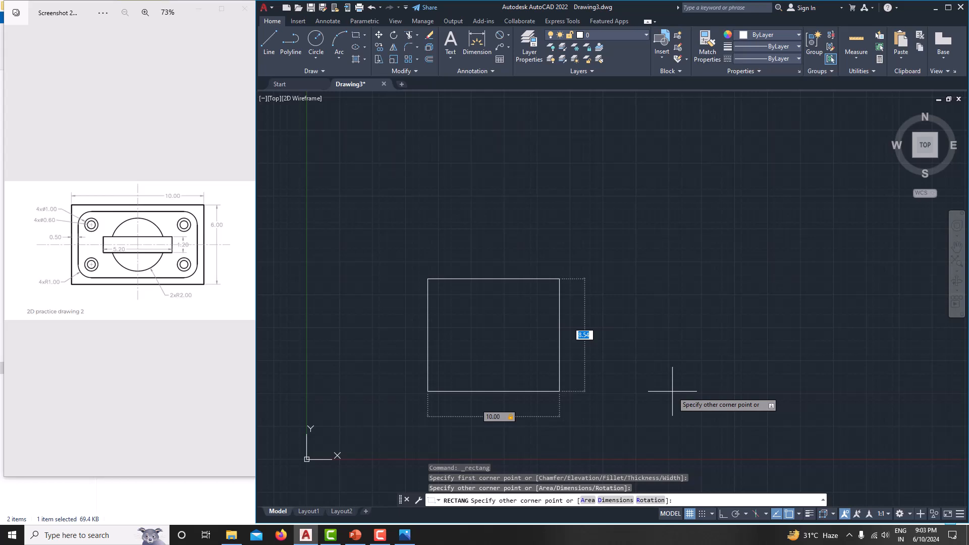
pyautogui.write('6')
pyautogui.press('Return')
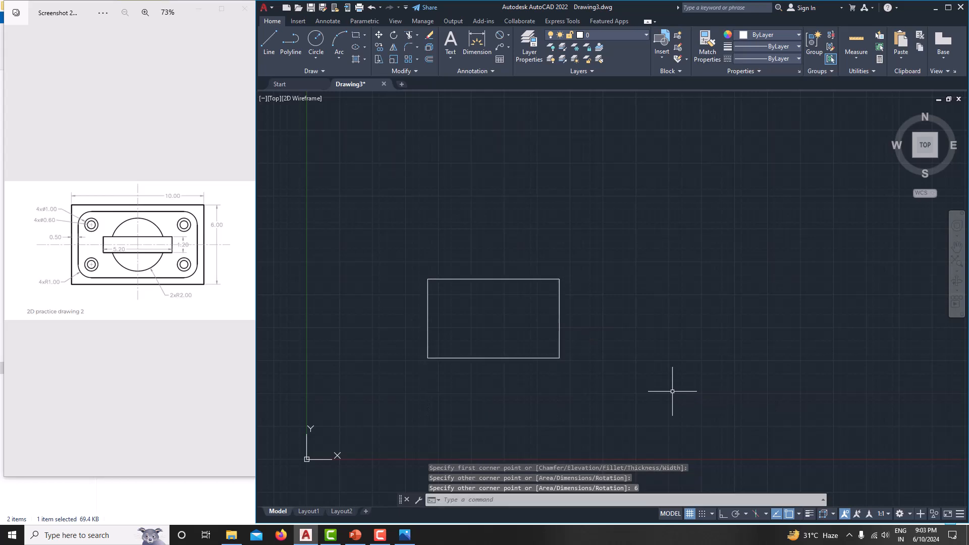
pyautogui.moveTo(525, 352); pyautogui.dragTo(512, 331, button='middle')
pyautogui.scroll(3, 554, 314)
pyautogui.scroll(1, 75, 258)
pyautogui.scroll(1, 75, 259)
pyautogui.moveTo(124, 260); pyautogui.dragTo(104, 261)
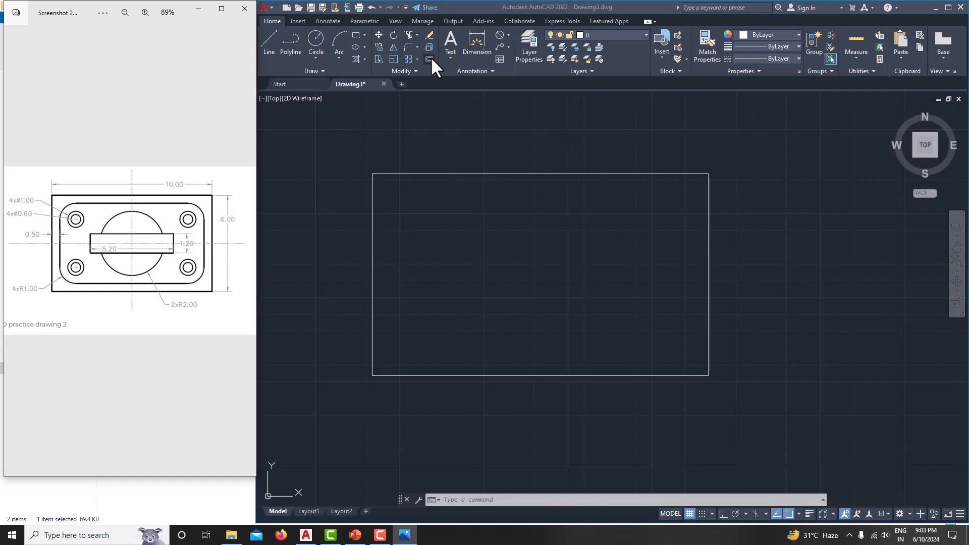
# Step: Offset the plate rectangle 0.5 inward to create the inner outline
pyautogui.click(488, 257)
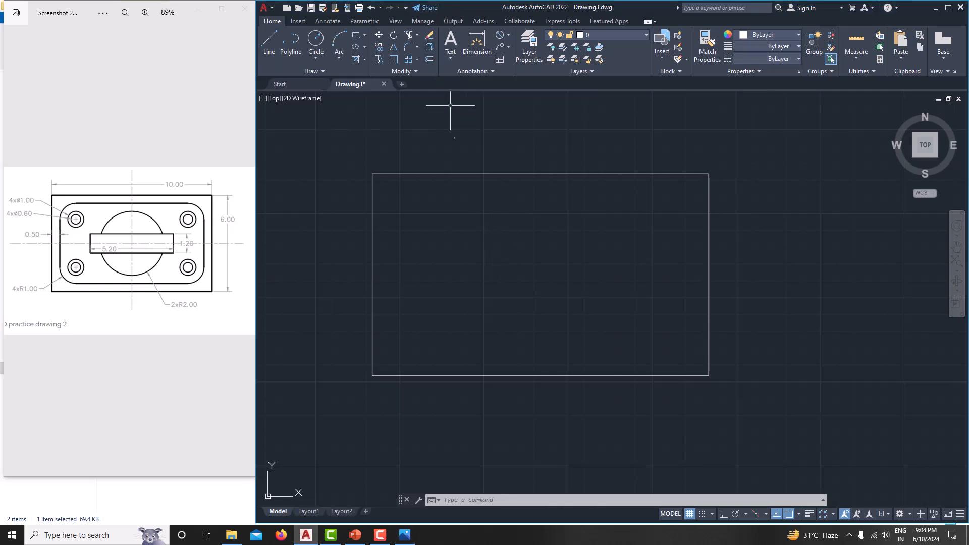
pyautogui.write('o')
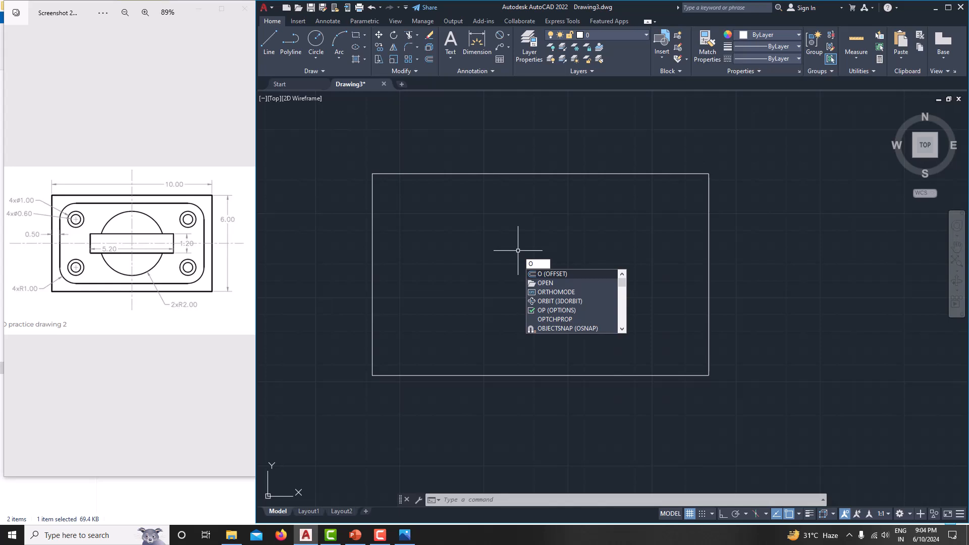
pyautogui.press('Return')
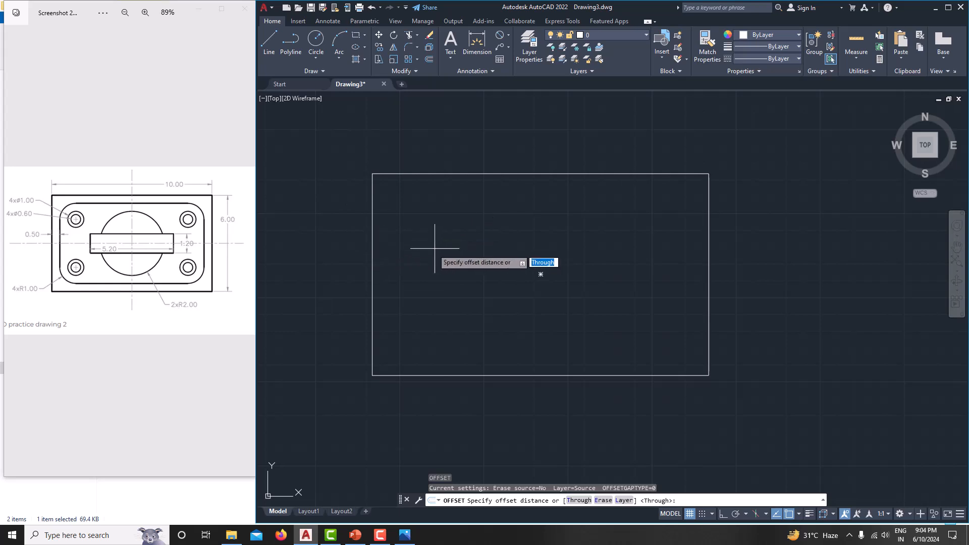
pyautogui.write('0.5')
pyautogui.press('Return')
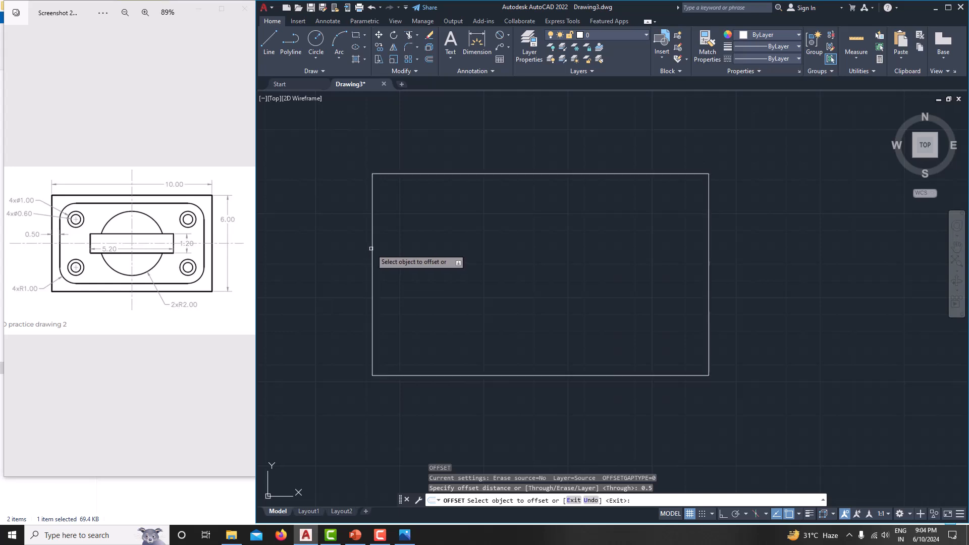
pyautogui.click(372, 248)
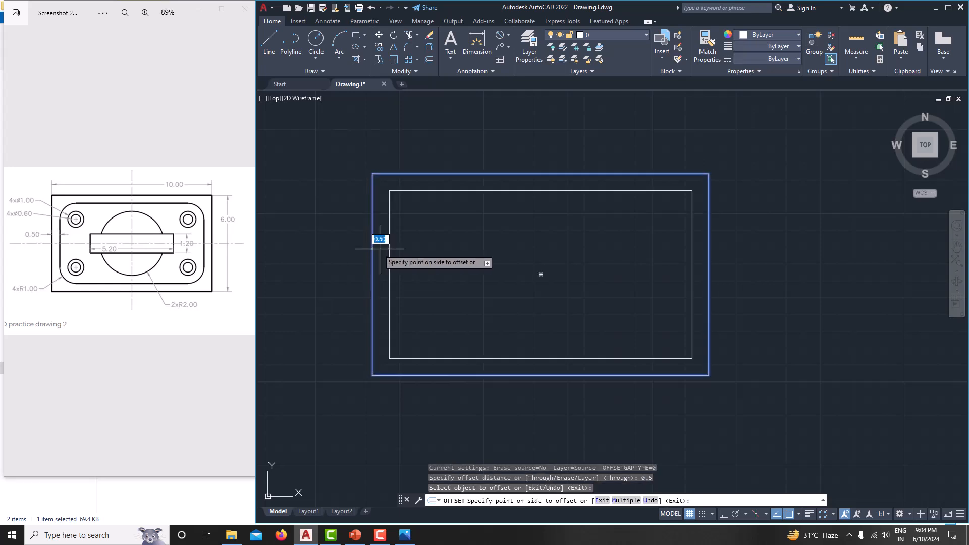
pyautogui.click(405, 250)
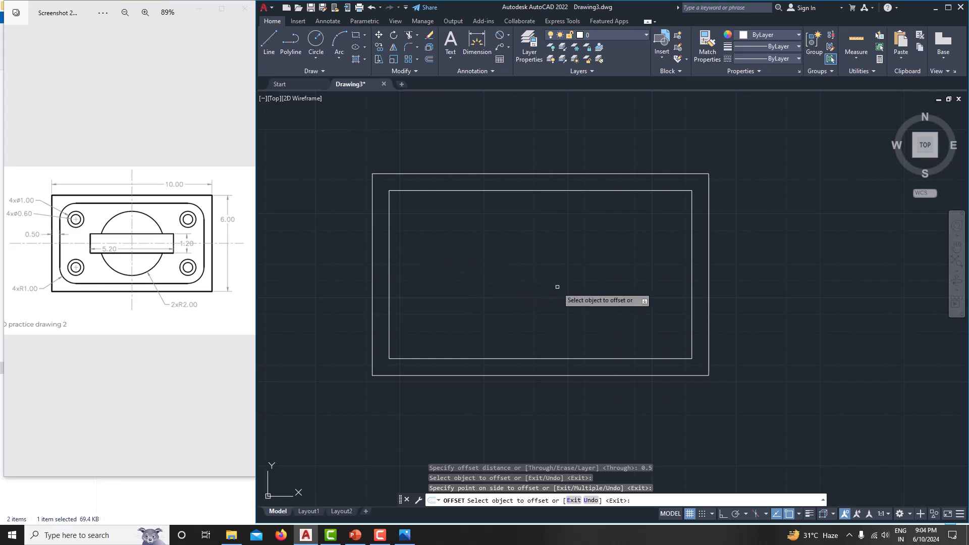
pyautogui.press('Escape')
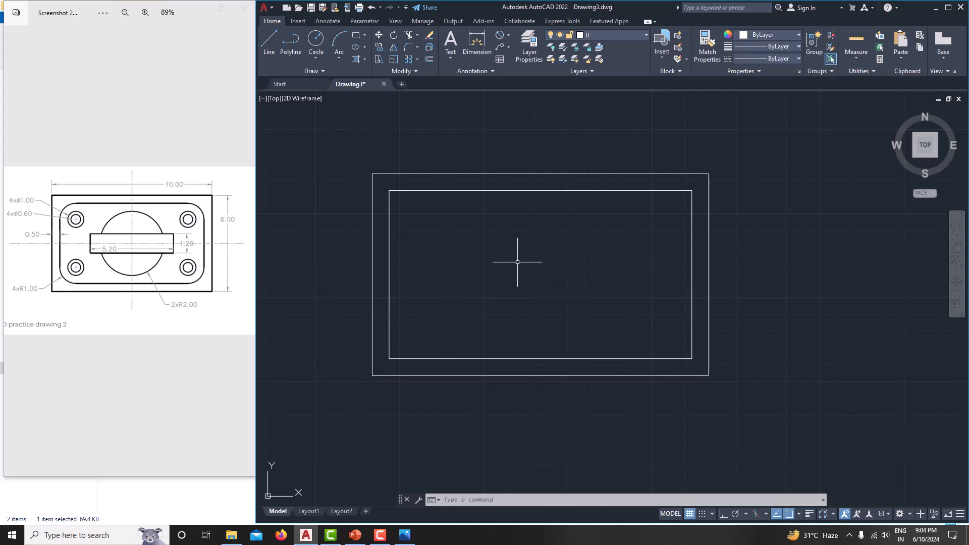
# Step: Set the fillet radius to 1 and round the inner rectangle's bottom-left and top-left corners
pyautogui.write('F')
pyautogui.press('Return')
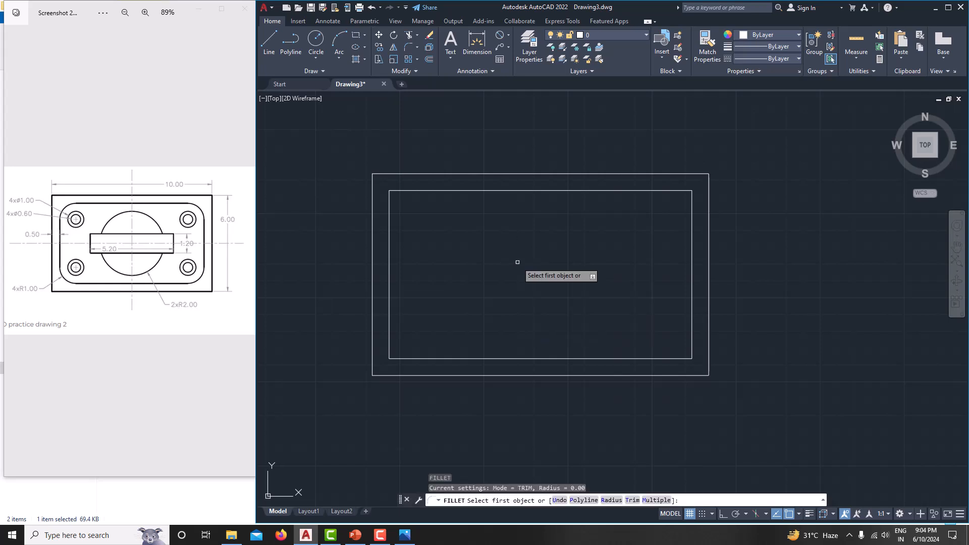
pyautogui.write('r')
pyautogui.press('Return')
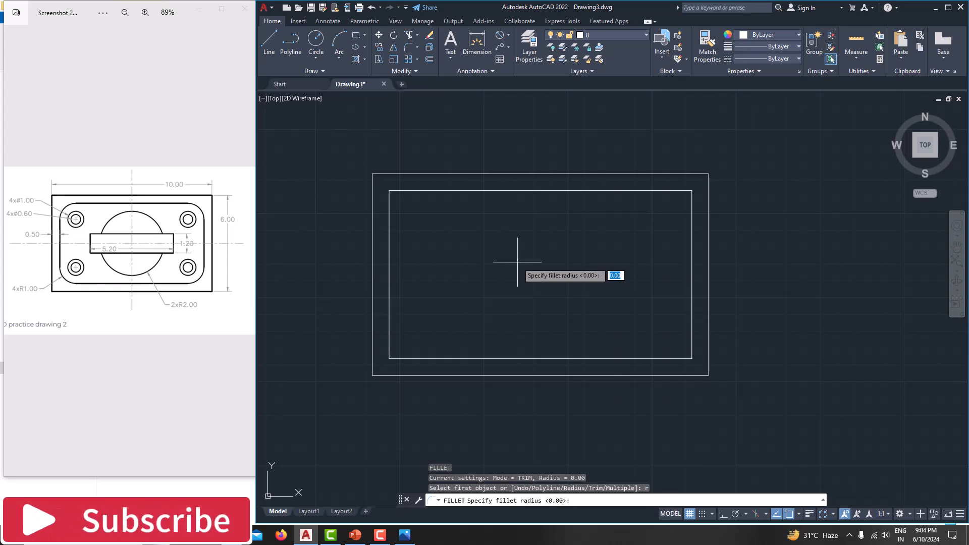
pyautogui.write('1')
pyautogui.press('Return')
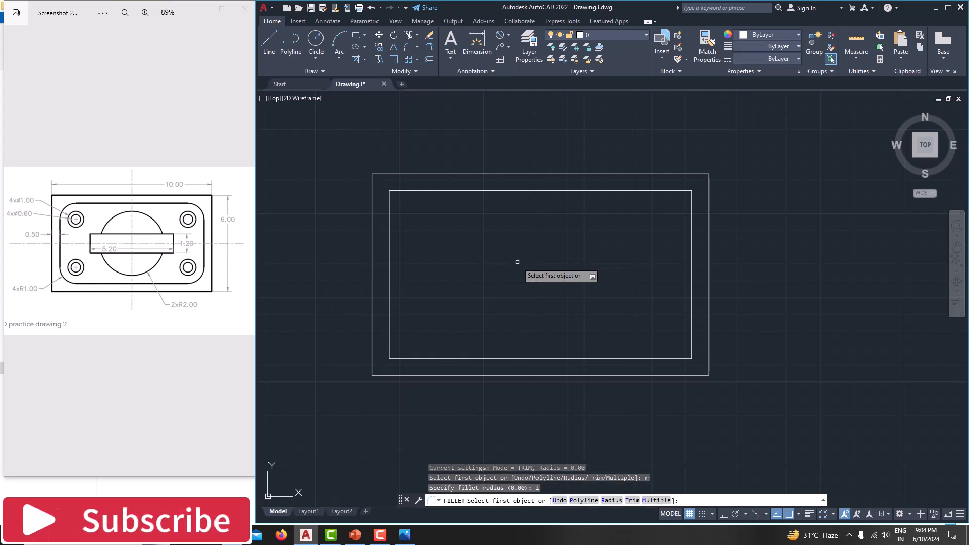
pyautogui.click(395, 357)
pyautogui.click(389, 339)
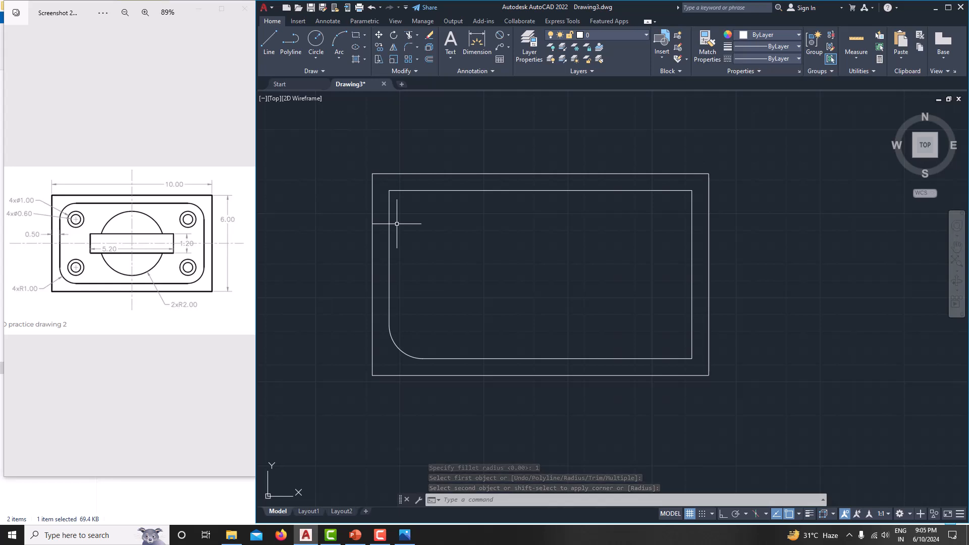
pyautogui.press('Return')
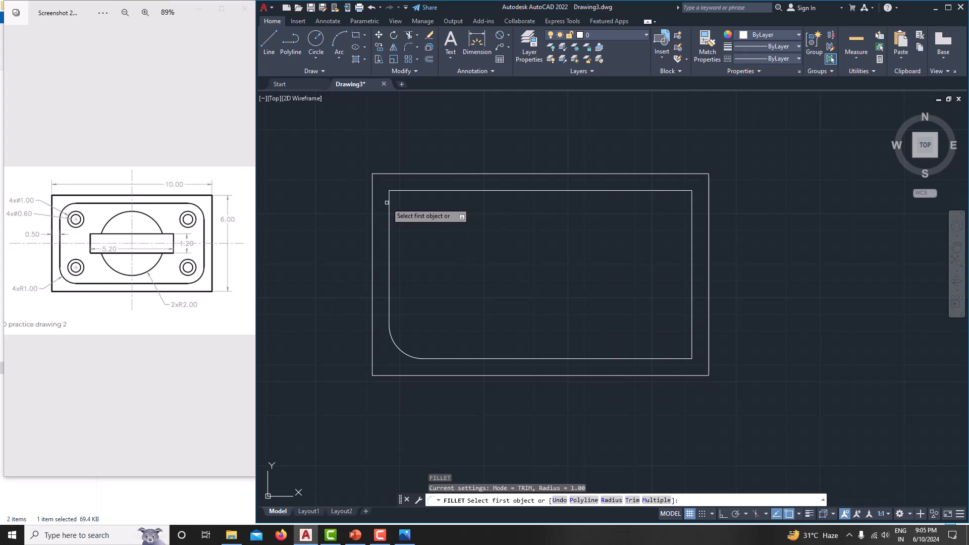
pyautogui.click(388, 202)
pyautogui.click(413, 191)
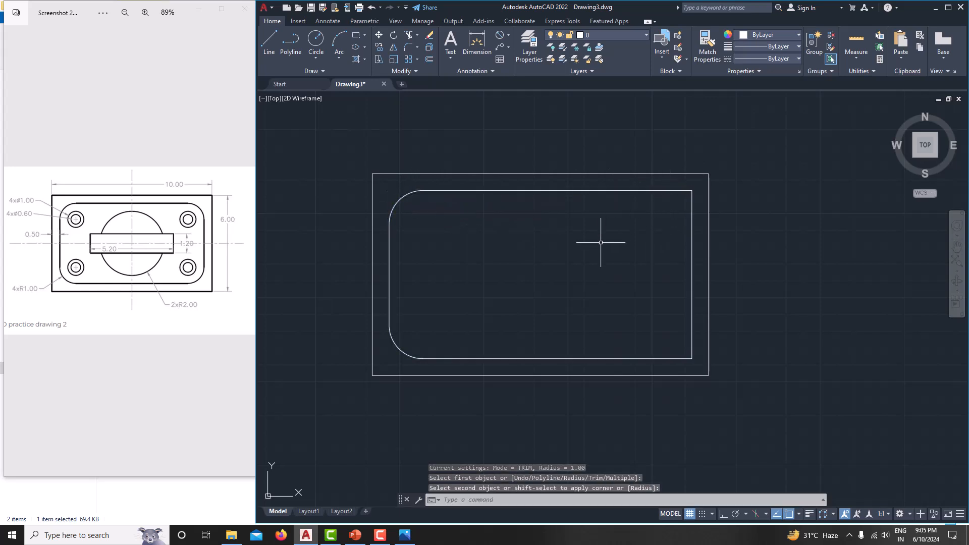
# Step: Round the inner rectangle's top-right and bottom-right corners with the same 1.00 radius
pyautogui.press('Return')
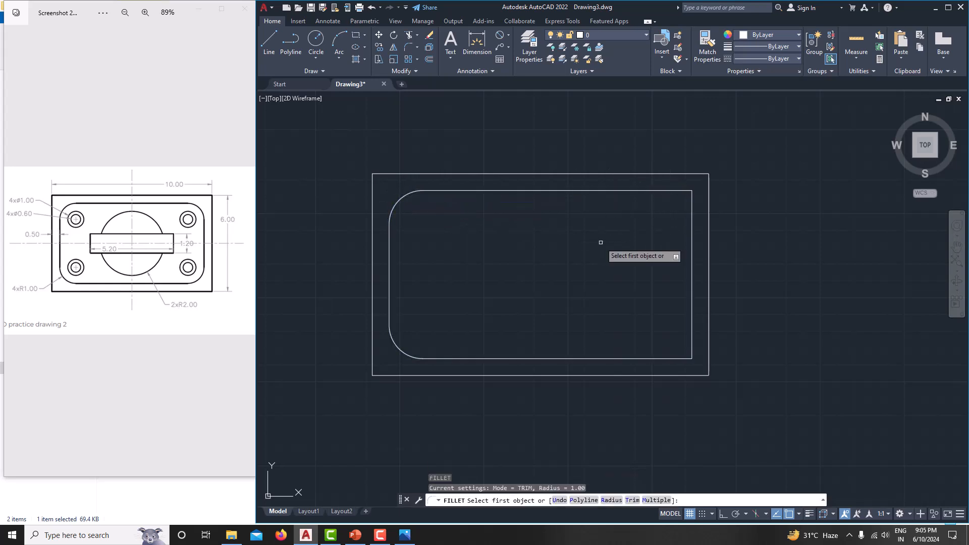
pyautogui.click(652, 192)
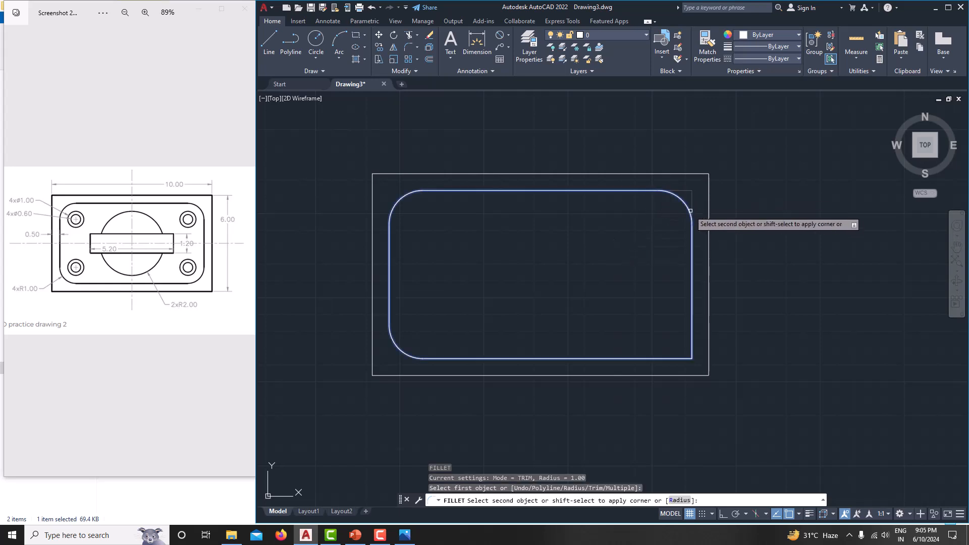
pyautogui.click(694, 229)
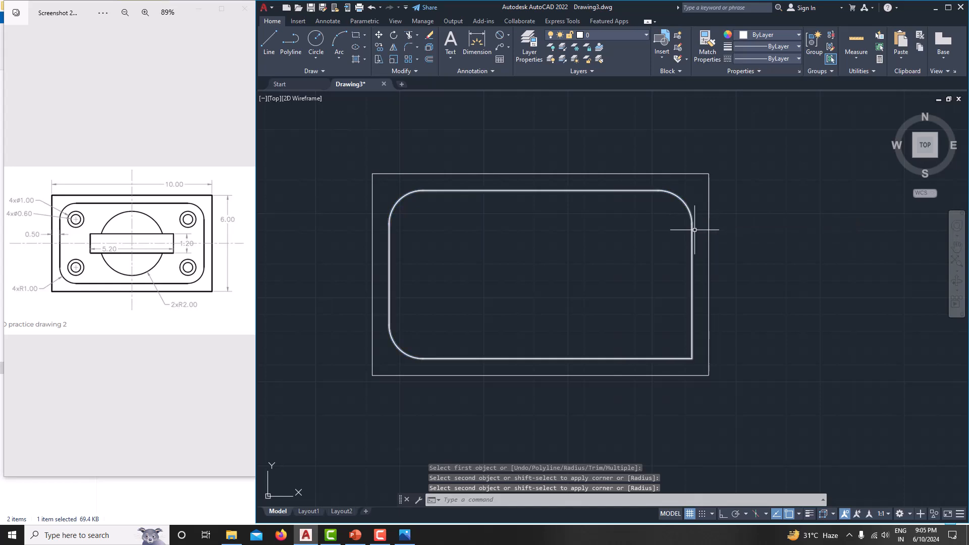
pyautogui.press('Return')
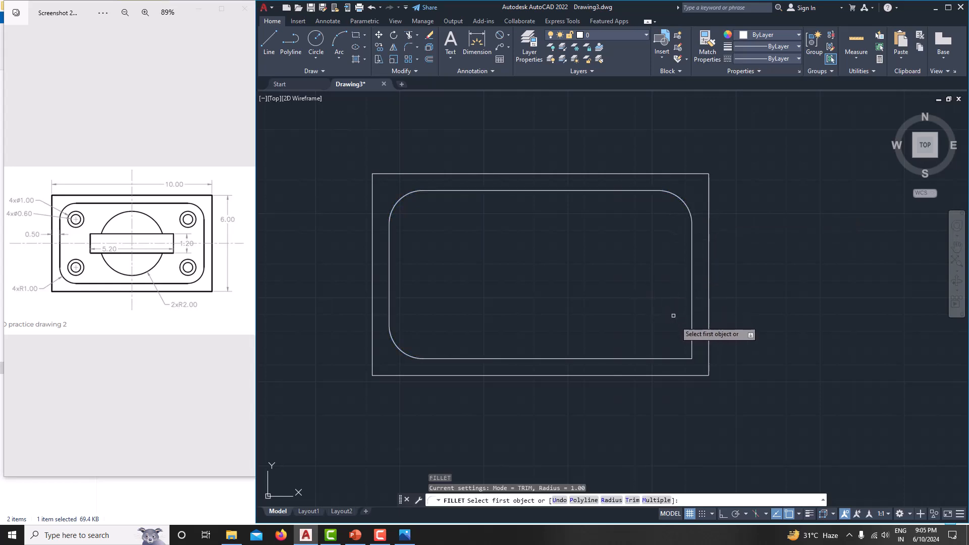
pyautogui.click(691, 344)
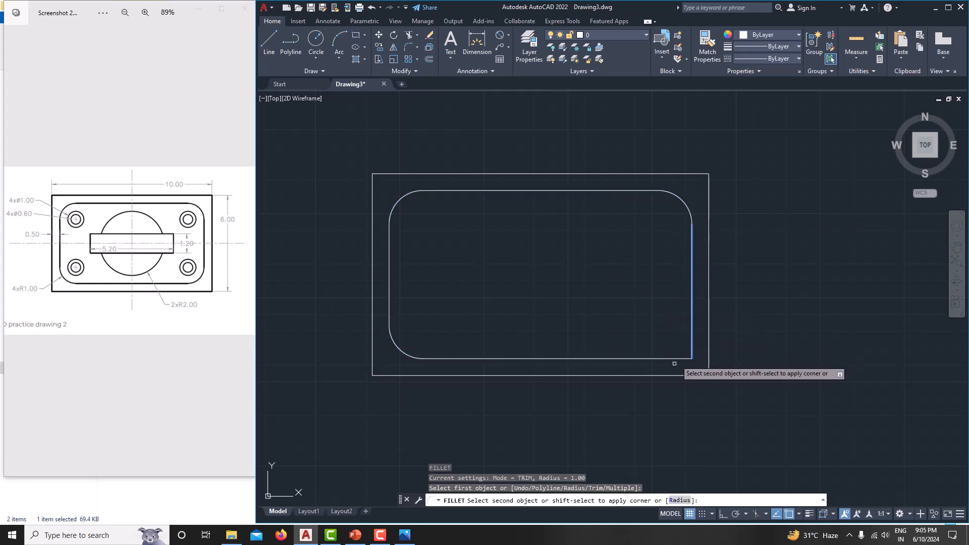
pyautogui.click(674, 359)
pyautogui.press('Escape')
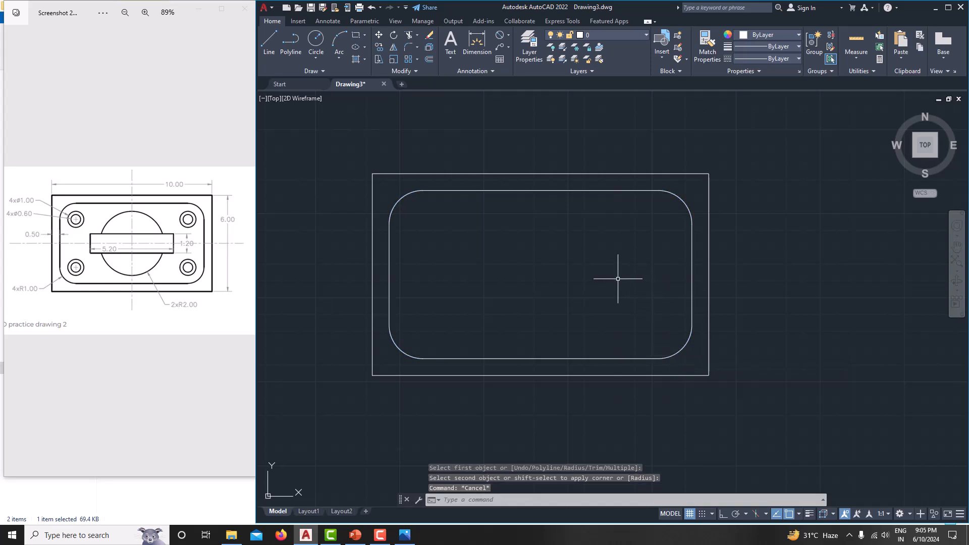
pyautogui.moveTo(506, 286); pyautogui.dragTo(528, 285, button='middle')
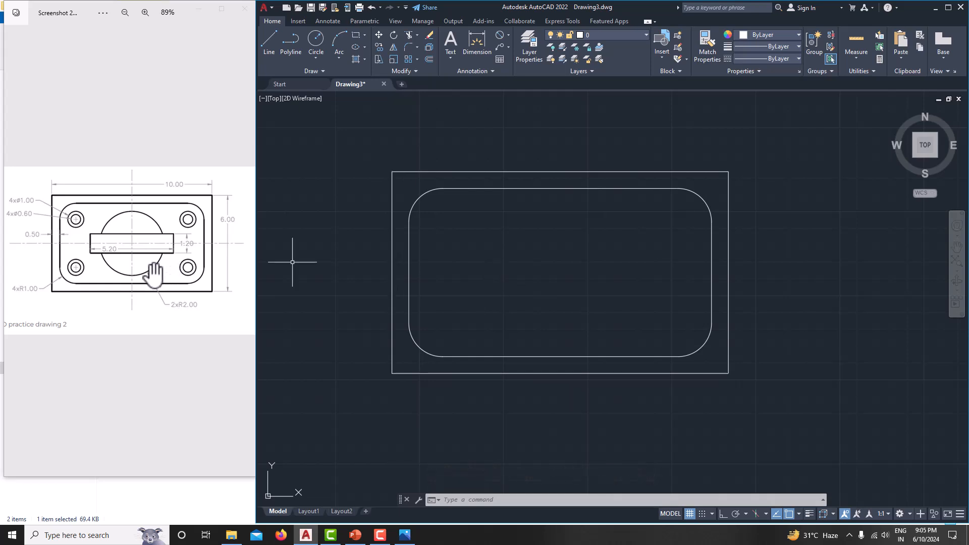
# Step: Check the object snap options, abandoning the first circle attempt
pyautogui.write('c')
pyautogui.press('Return')
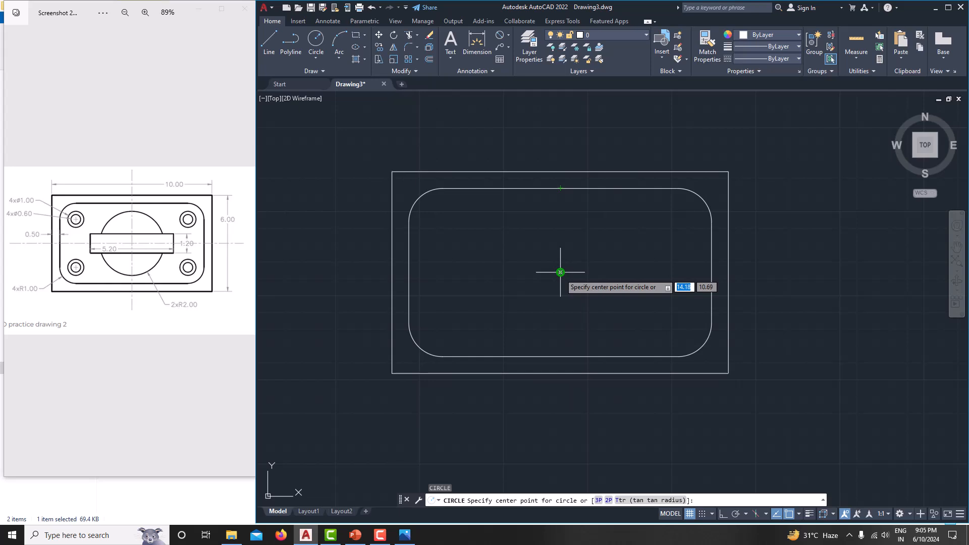
pyautogui.click(800, 514)
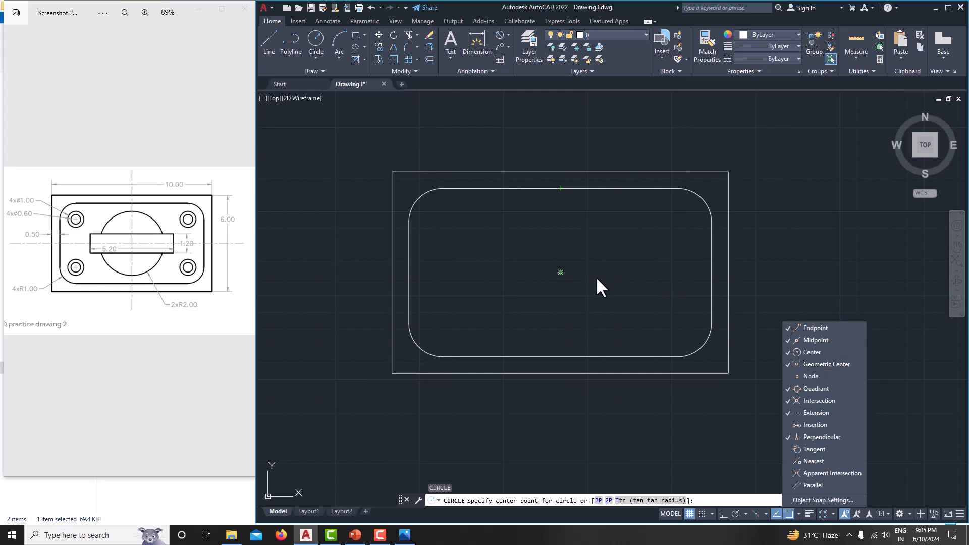
pyautogui.press('Escape')
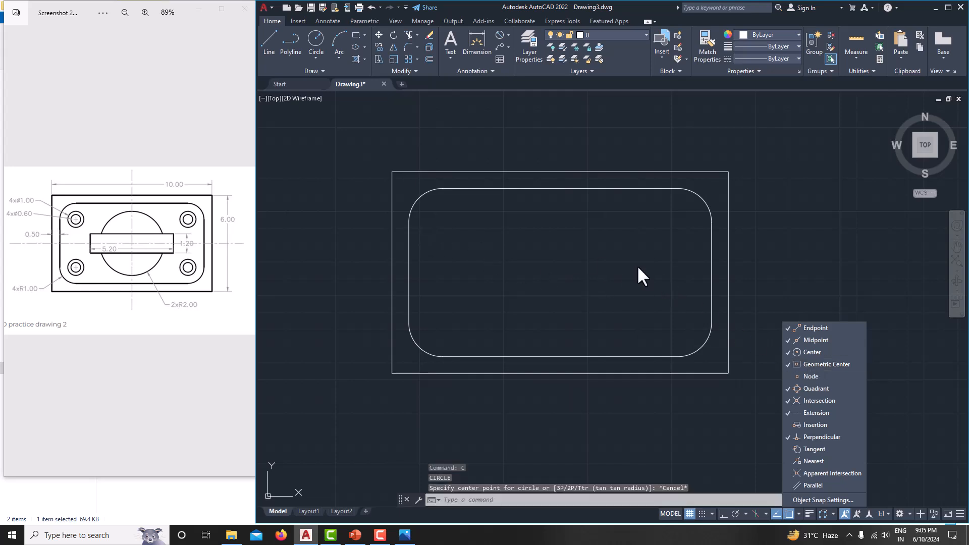
pyautogui.press('Escape')
pyautogui.click(848, 307)
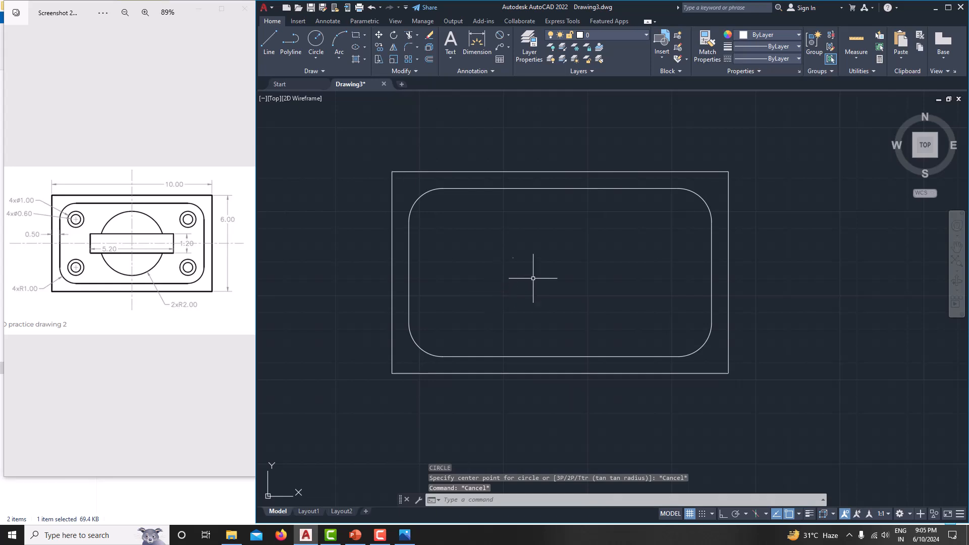
# Step: Draw a radius 2 circle centred on the plate's centre
pyautogui.write('c')
pyautogui.press('Return')
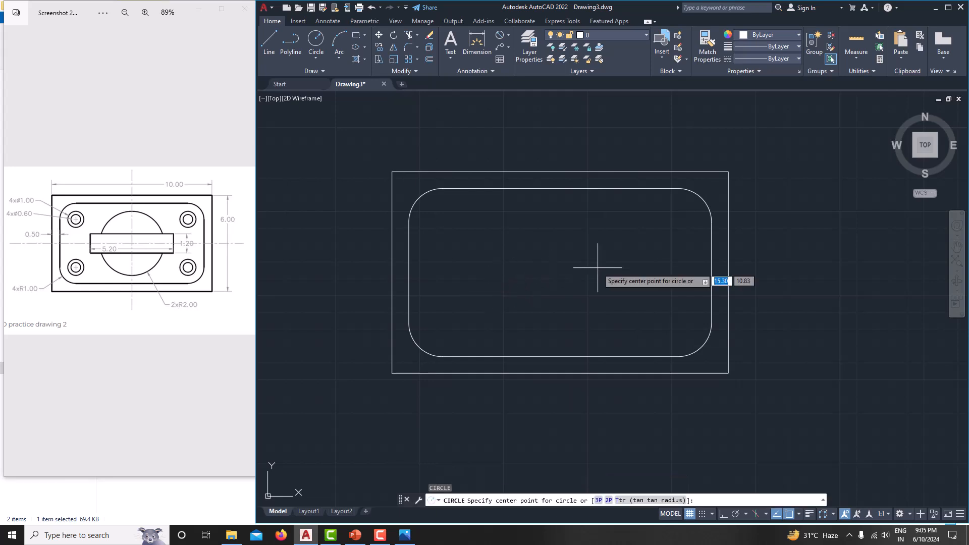
pyautogui.click(560, 272)
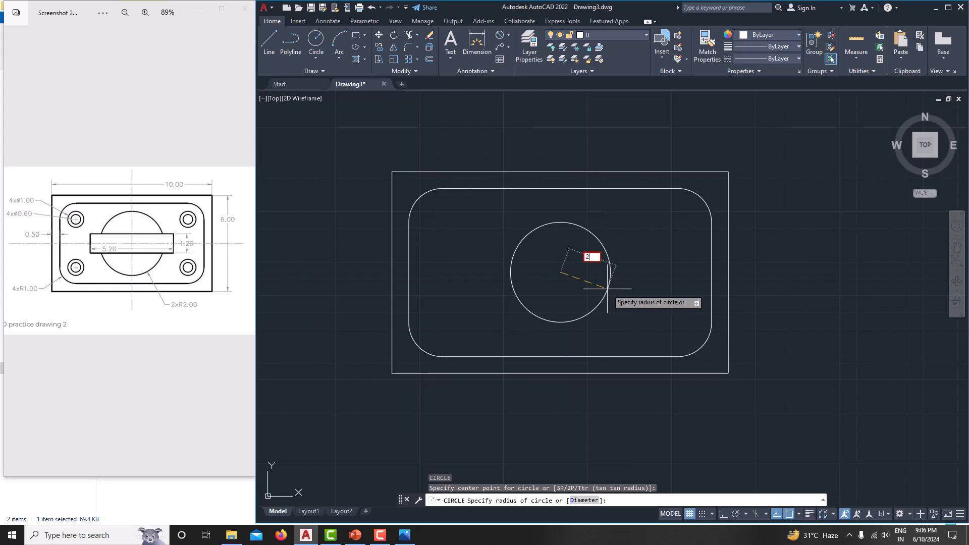
pyautogui.press('Return')
pyautogui.moveTo(609, 289); pyautogui.dragTo(584, 283, button='middle')
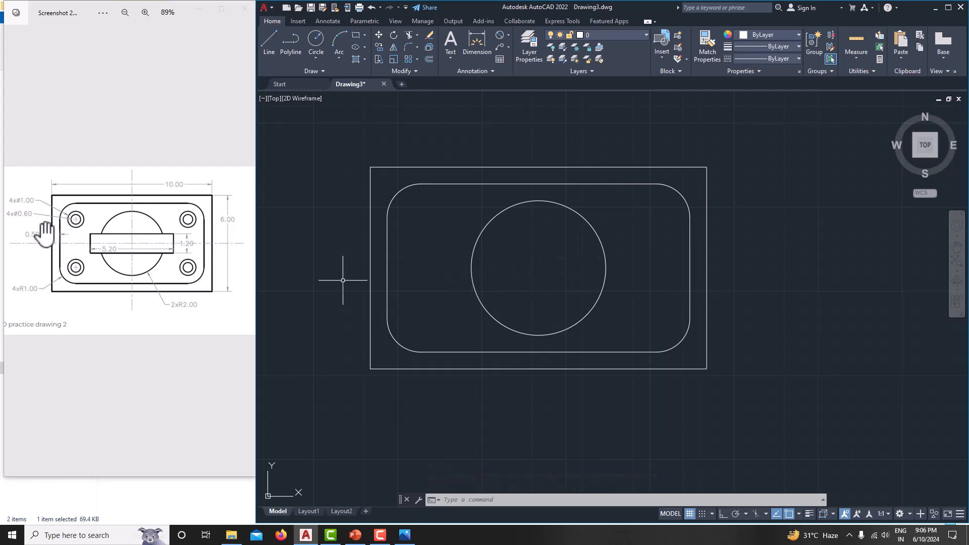
pyautogui.scroll(3, 64, 232)
pyautogui.moveTo(71, 221); pyautogui.dragTo(109, 221)
pyautogui.scroll(-1, 109, 220)
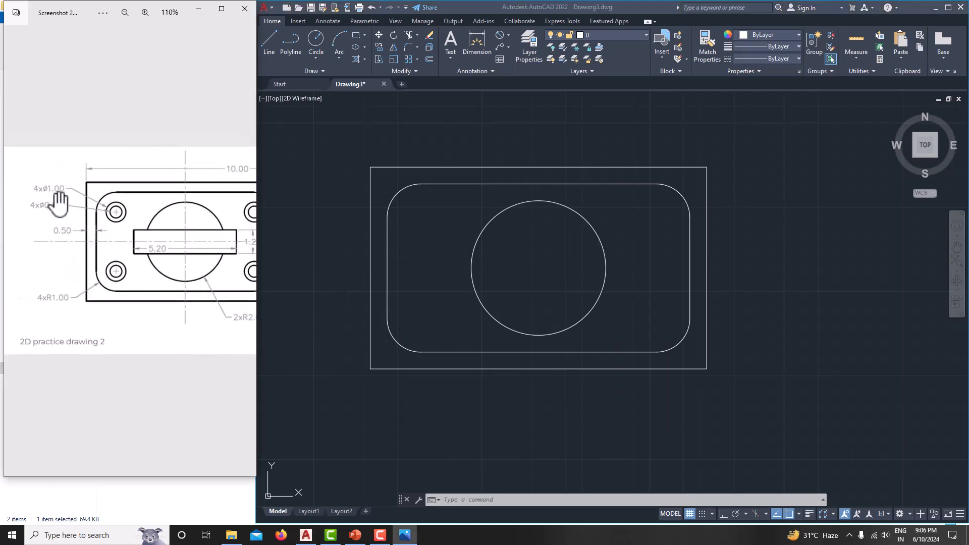
pyautogui.scroll(-1, 59, 202)
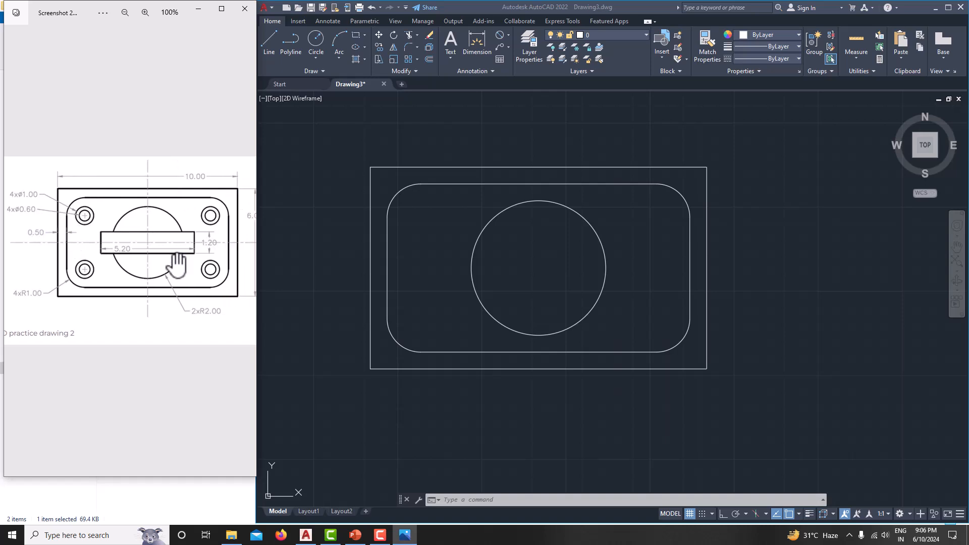
# Step: Draw a Ø1.00 hole circle at the top-left rounded corner's centre
pyautogui.click(430, 241)
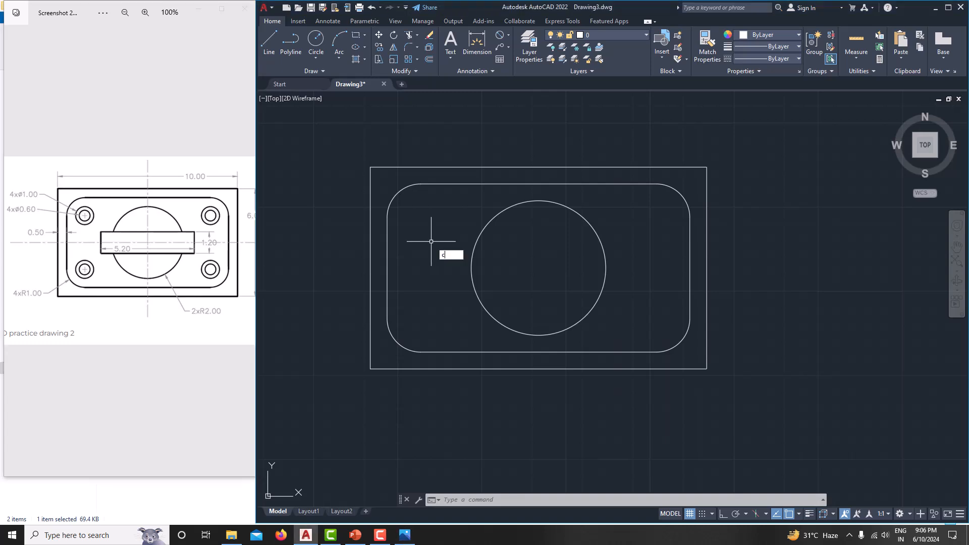
pyautogui.write('c')
pyautogui.press('Return')
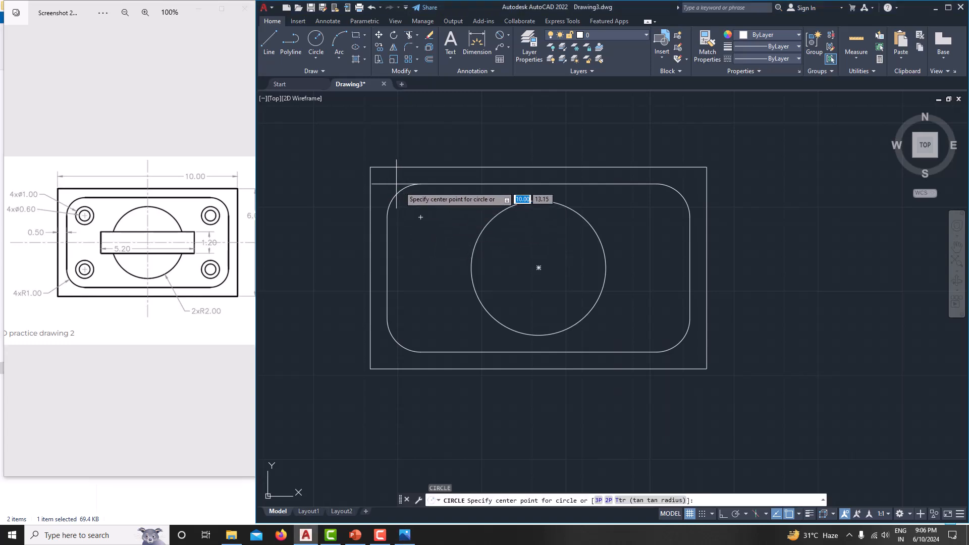
pyautogui.click(421, 217)
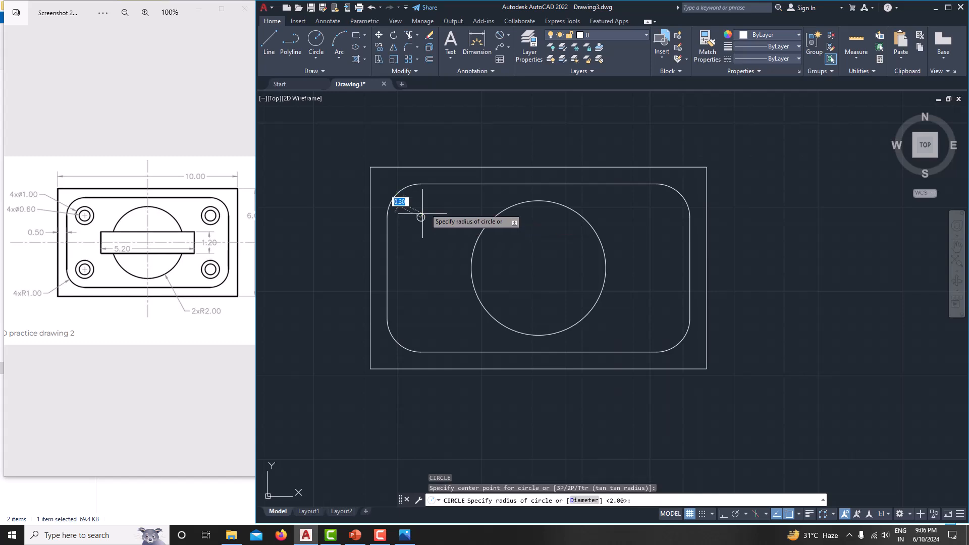
pyautogui.write('d')
pyautogui.press('Return')
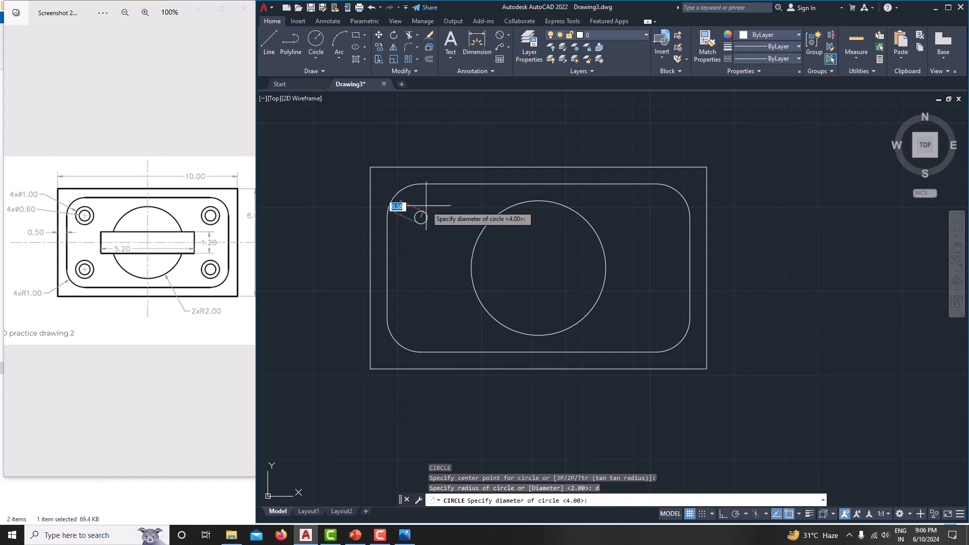
pyautogui.press('Return')
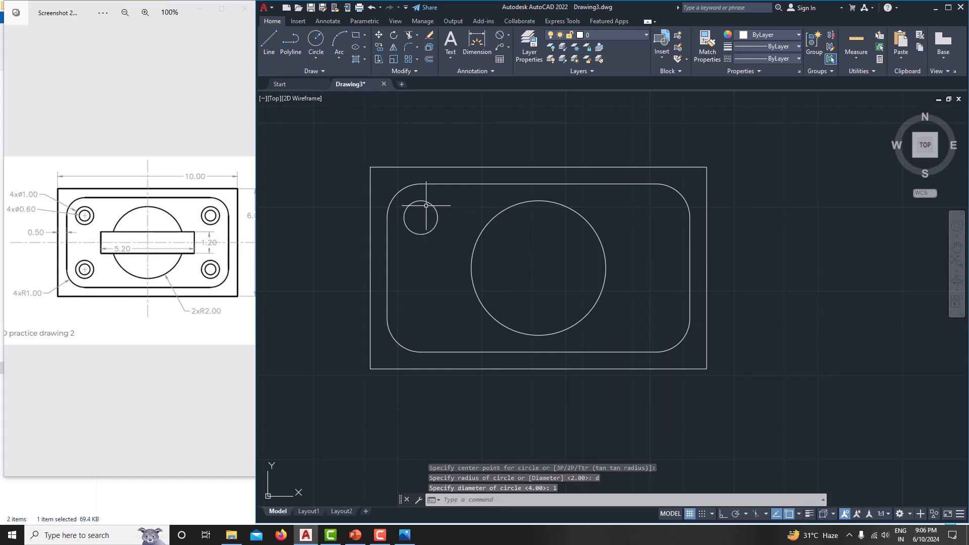
# Step: Add a concentric Ø0.60 circle inside the Ø1.00 hole
pyautogui.press('Return')
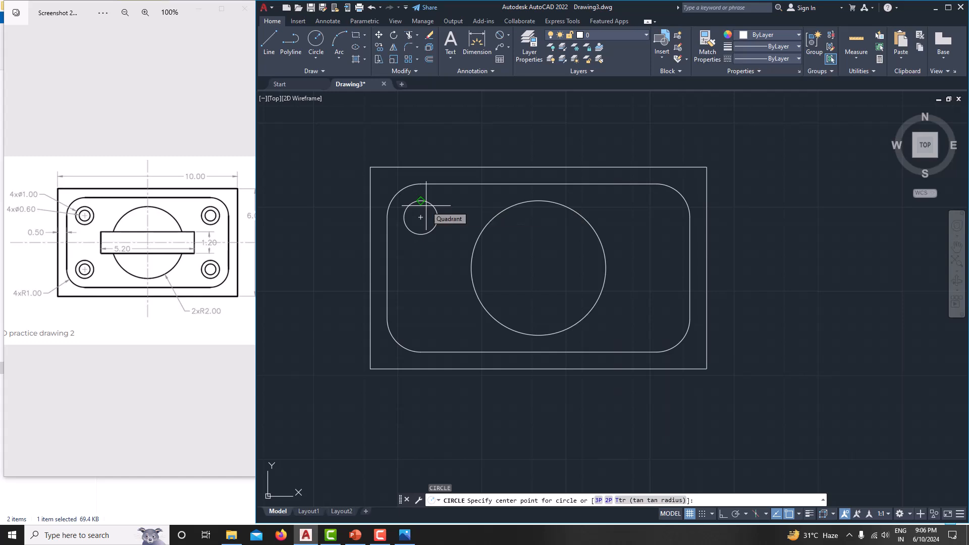
pyautogui.click(420, 217)
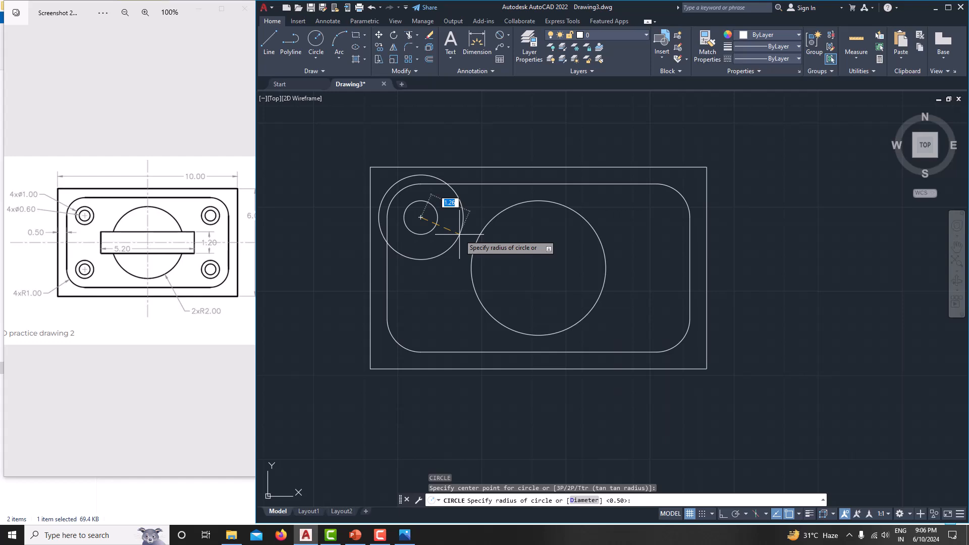
pyautogui.write('d')
pyautogui.press('Return')
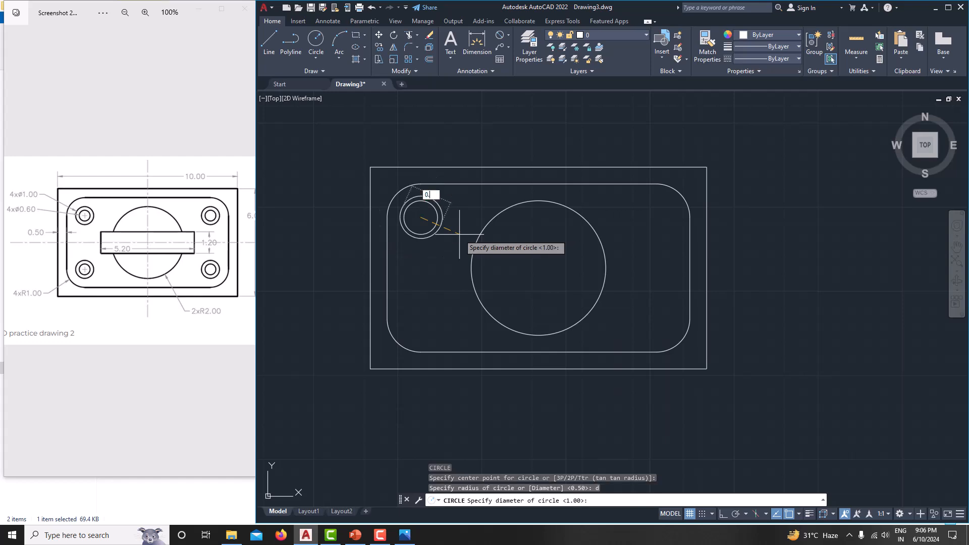
pyautogui.press('Return')
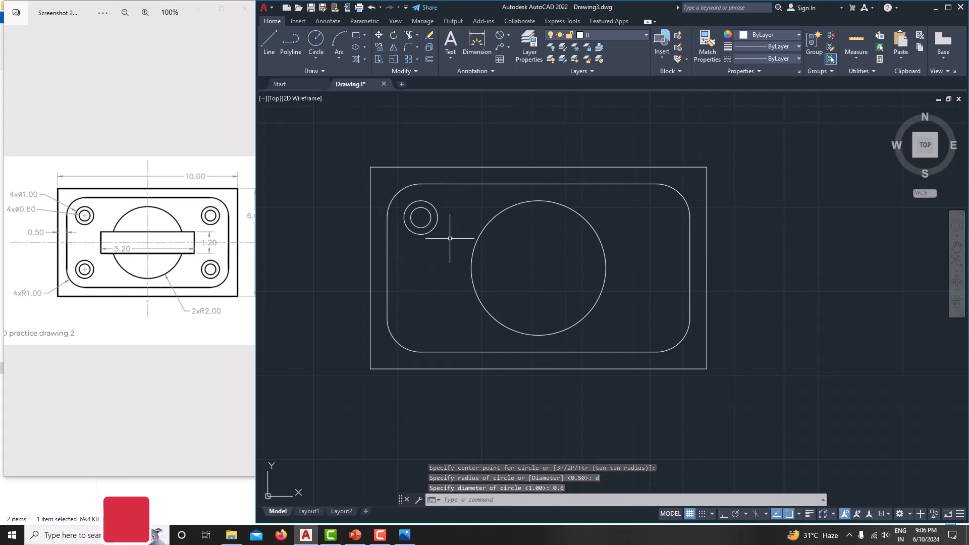
pyautogui.scroll(3, 444, 236)
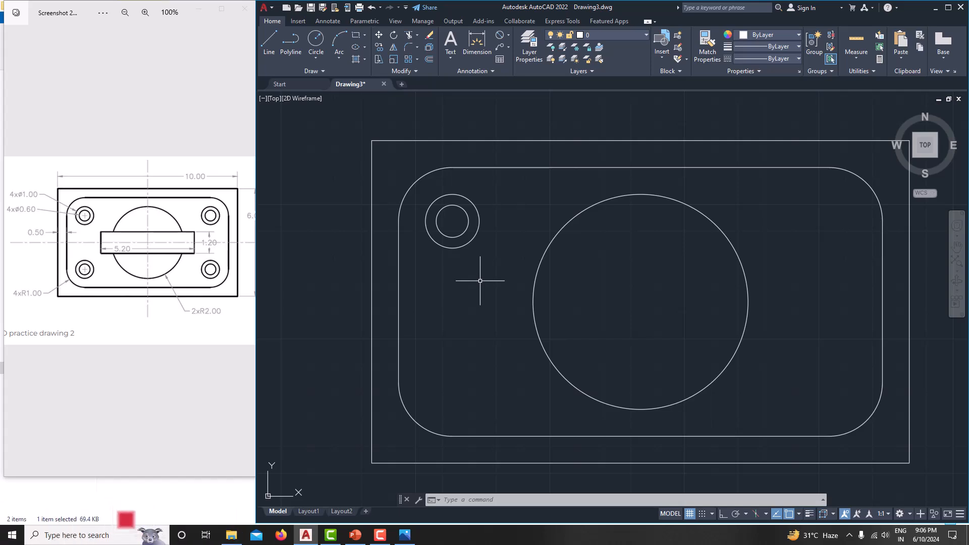
# Step: Mirror the top-left hole pair across the horizontal centreline to the bottom-left corner
pyautogui.click(433, 202)
pyautogui.click(441, 208)
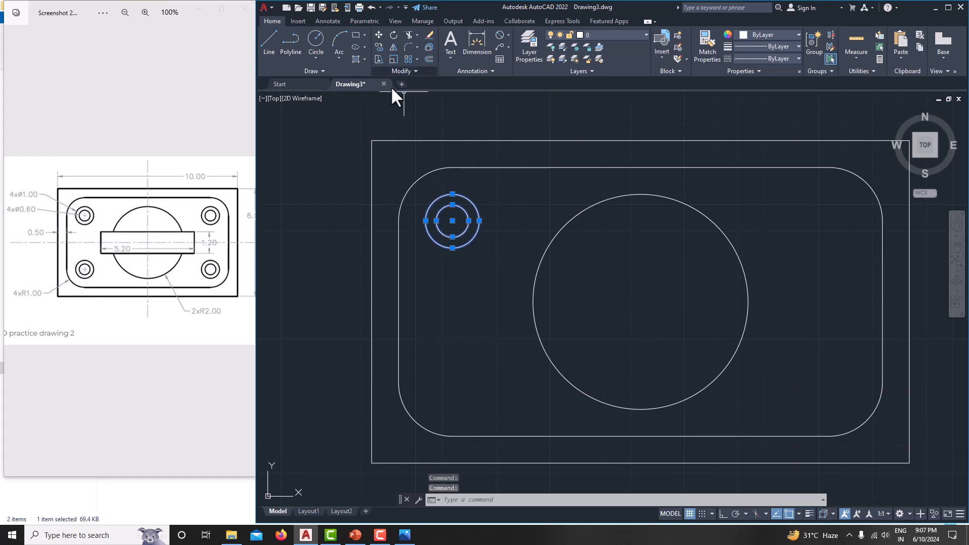
pyautogui.write('i')
pyautogui.press('Return')
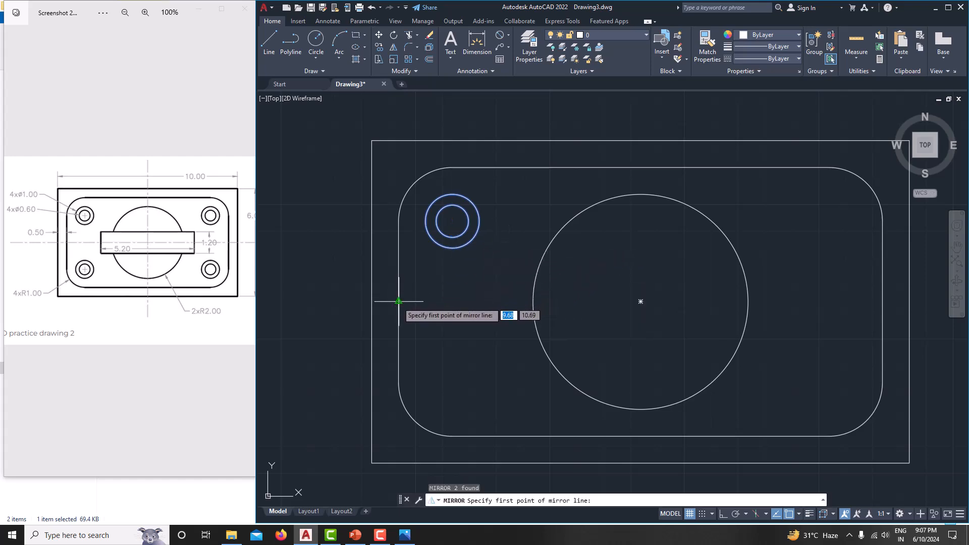
pyautogui.click(399, 301)
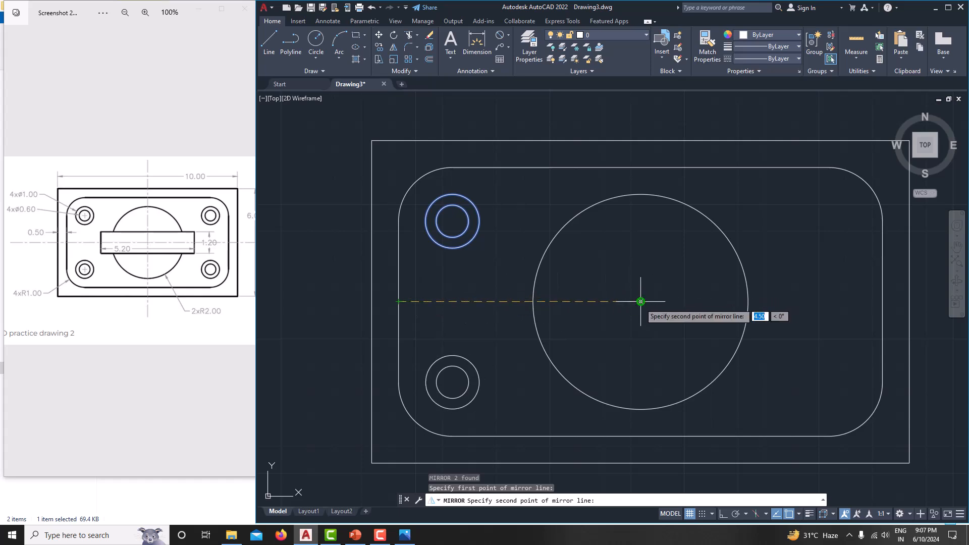
pyautogui.click(640, 301)
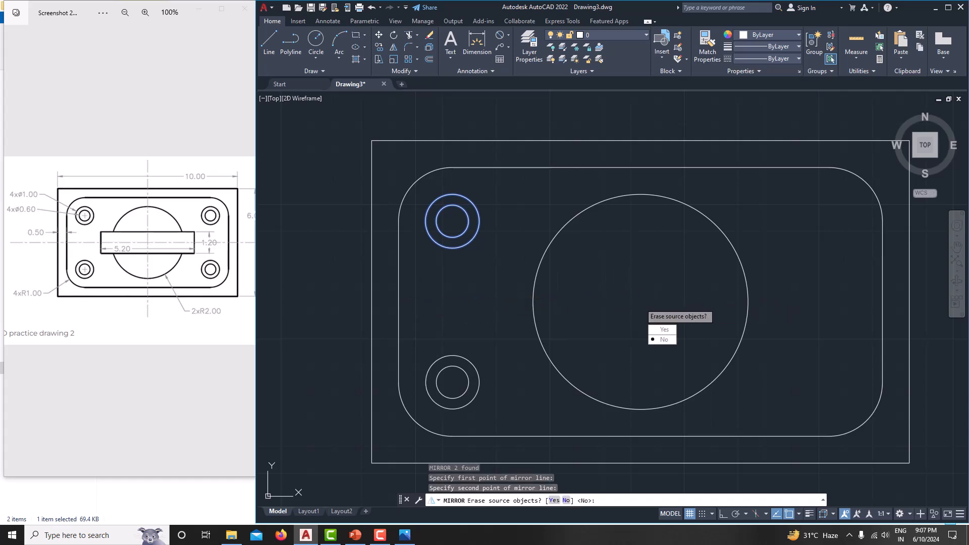
pyautogui.click(658, 333)
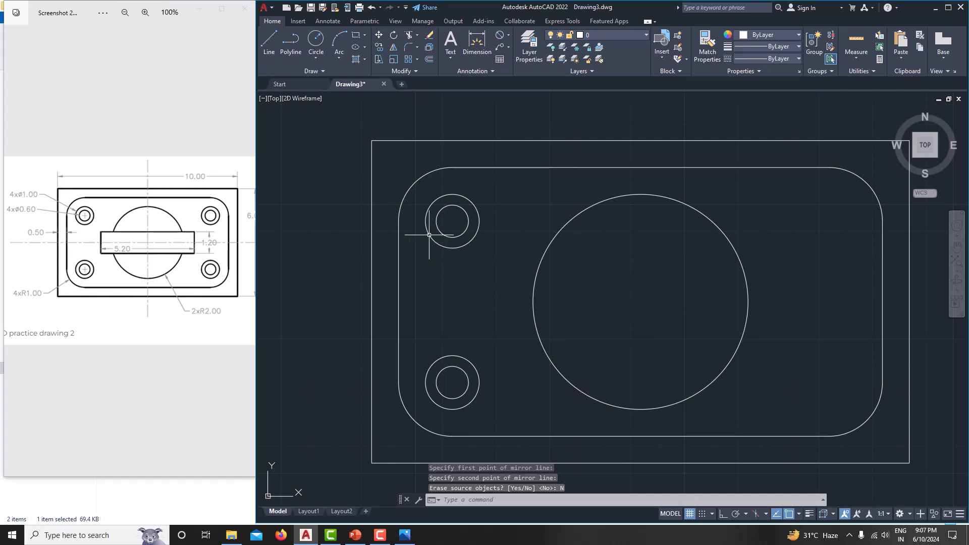
# Step: Mirror both left hole pairs across the vertical centreline, keeping the originals
pyautogui.click(420, 193)
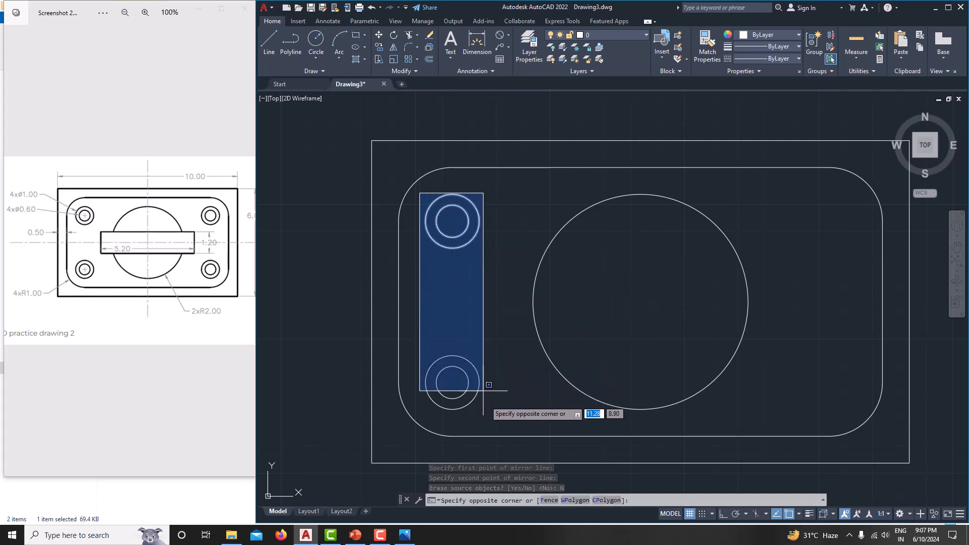
pyautogui.click(500, 417)
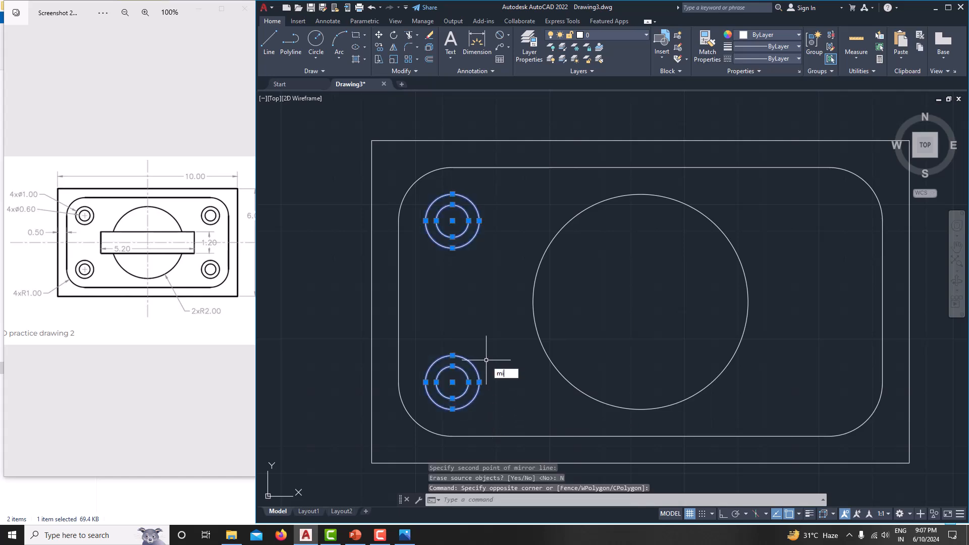
pyautogui.write('mi')
pyautogui.press('Return')
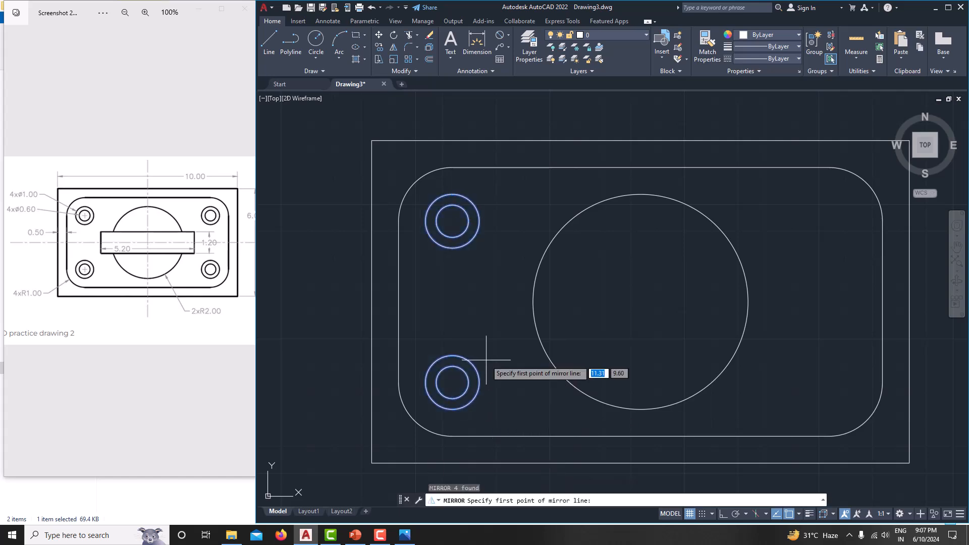
pyautogui.click(640, 168)
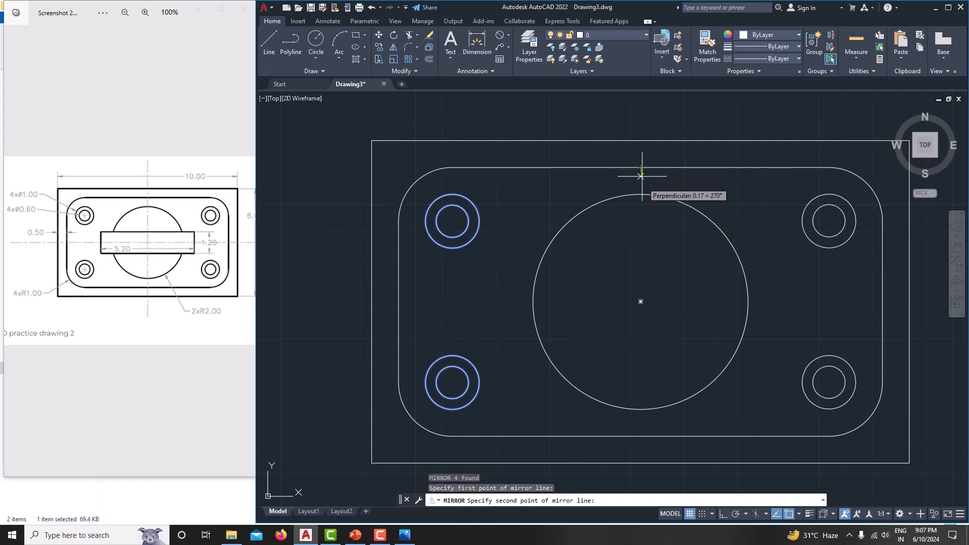
pyautogui.click(640, 302)
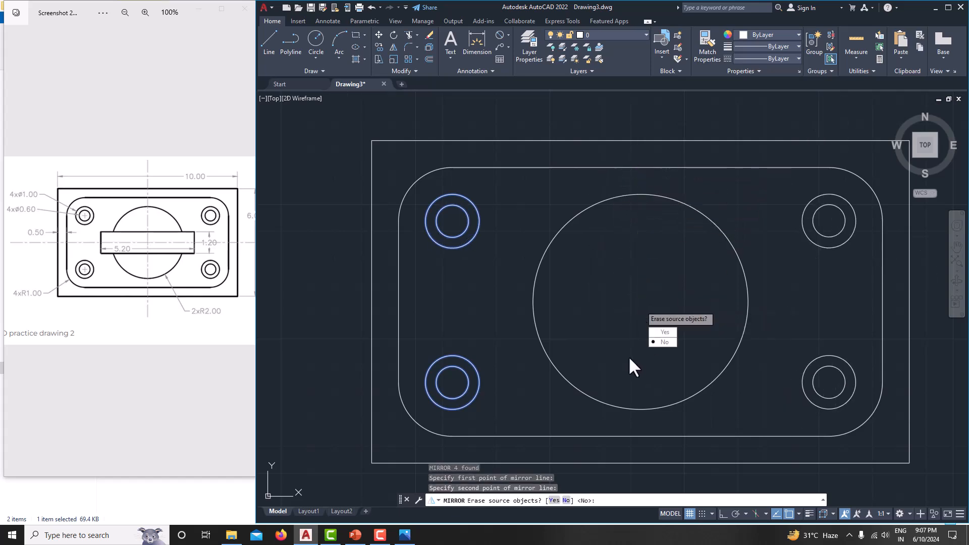
pyautogui.write('N')
pyautogui.press('Return')
pyautogui.moveTo(621, 294); pyautogui.dragTo(594, 258, button='middle')
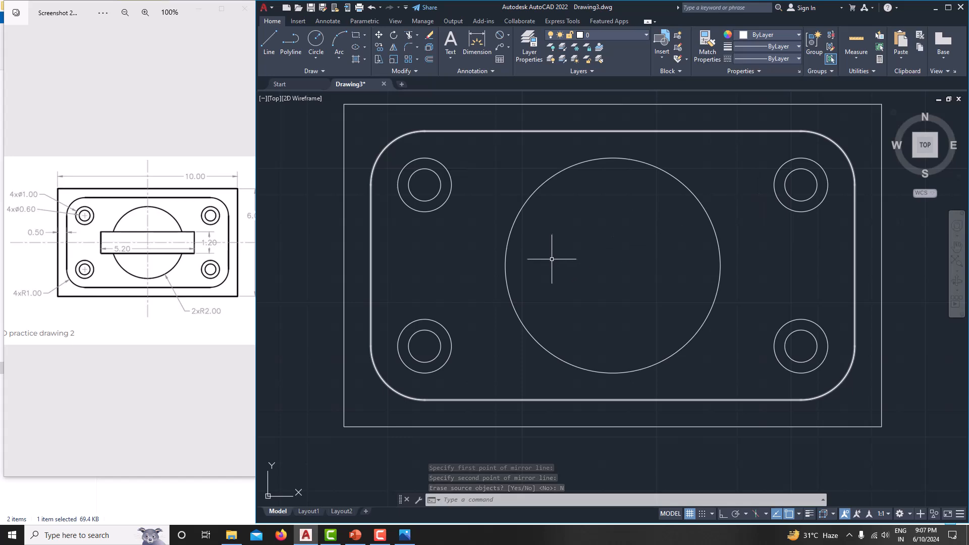
pyautogui.moveTo(552, 258); pyautogui.dragTo(517, 253, button='middle')
pyautogui.scroll(-2, 560, 283)
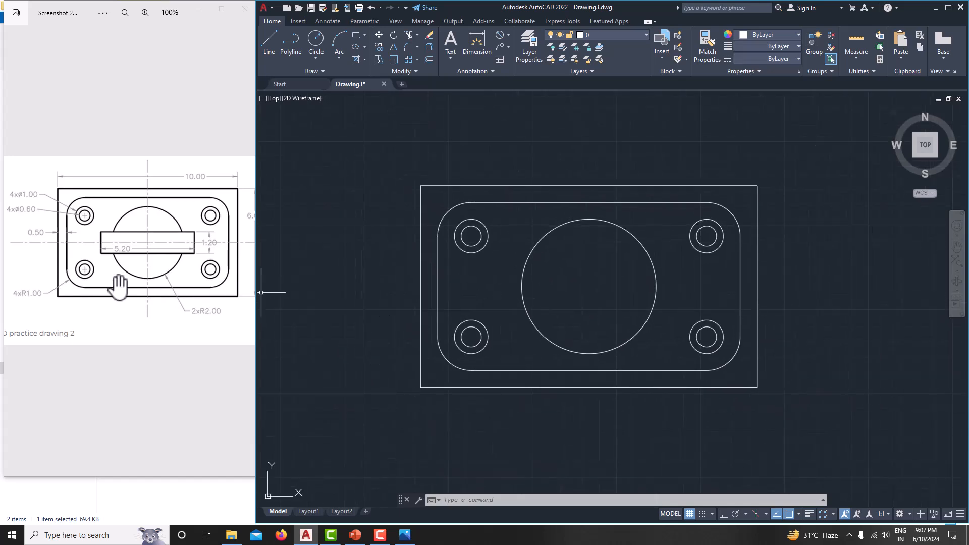
# Step: Draw a 5.20 by 1.20 rectangle beside the plate
pyautogui.moveTo(524, 343); pyautogui.dragTo(486, 341, button='middle')
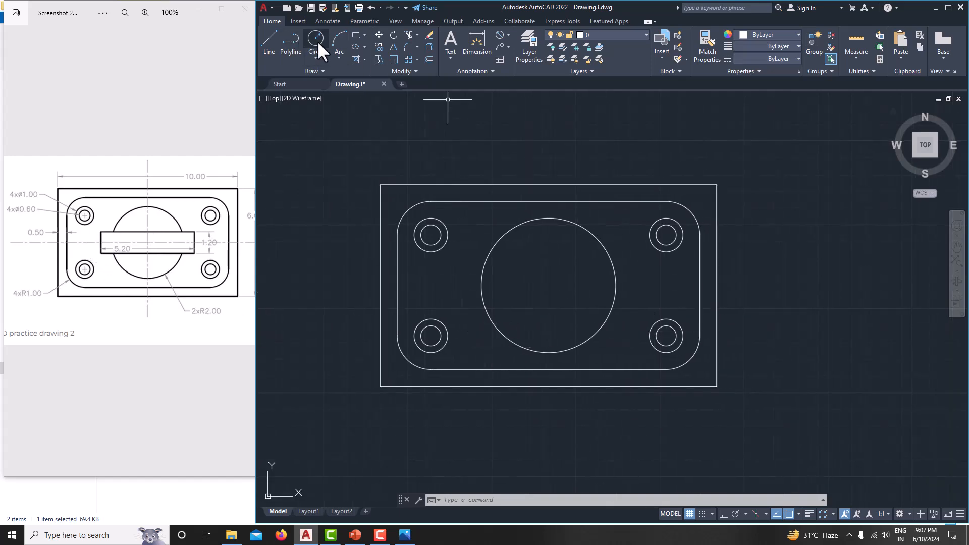
pyautogui.click(364, 35)
pyautogui.click(369, 47)
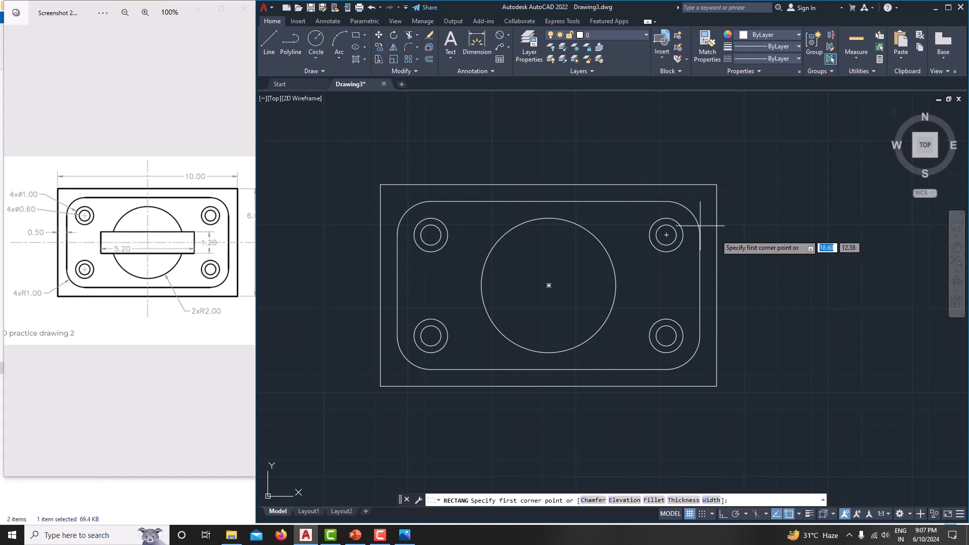
pyautogui.click(779, 267)
pyautogui.moveTo(817, 318); pyautogui.dragTo(740, 310, button='middle')
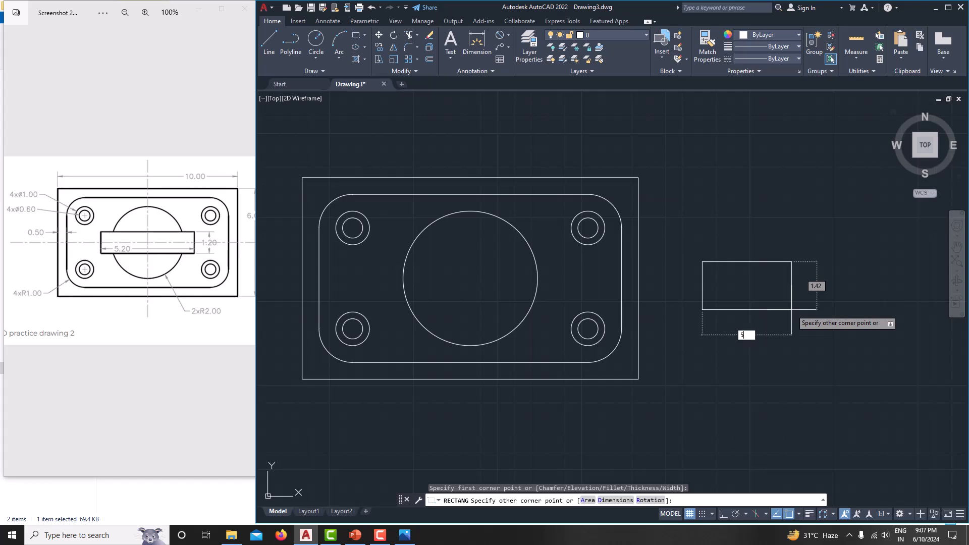
pyautogui.write('5.2')
pyautogui.press('Tab')
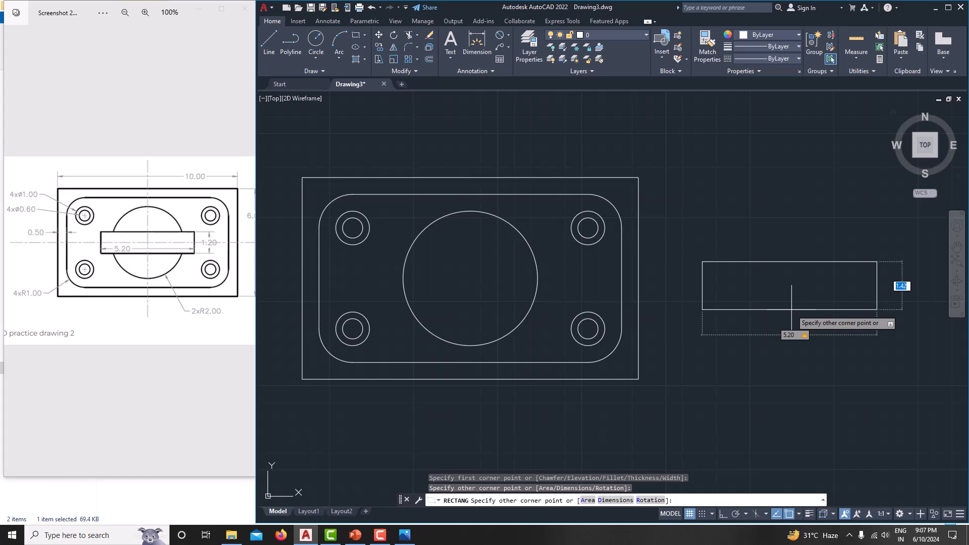
pyautogui.press('Return')
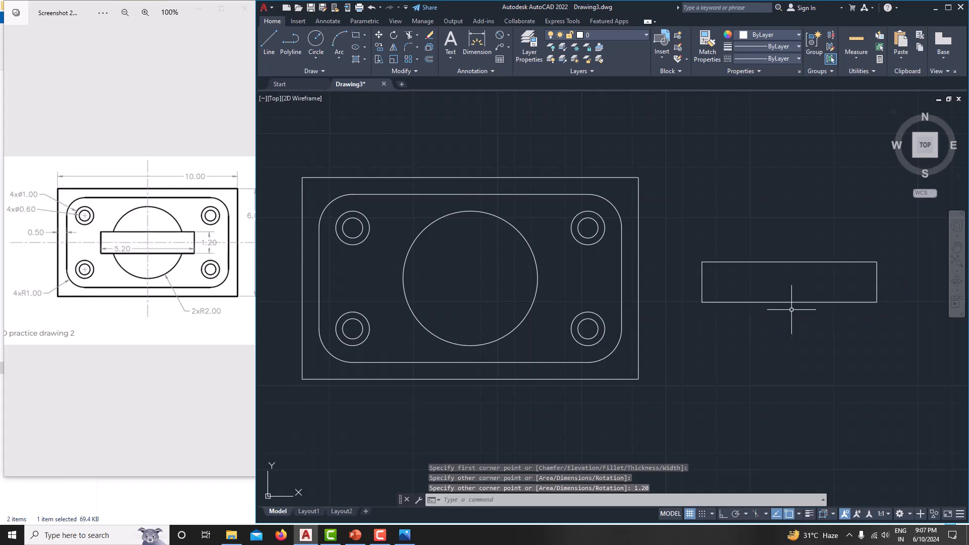
# Step: Move the slot rectangle so its centre sits on the large circle's centre
pyautogui.click(673, 206)
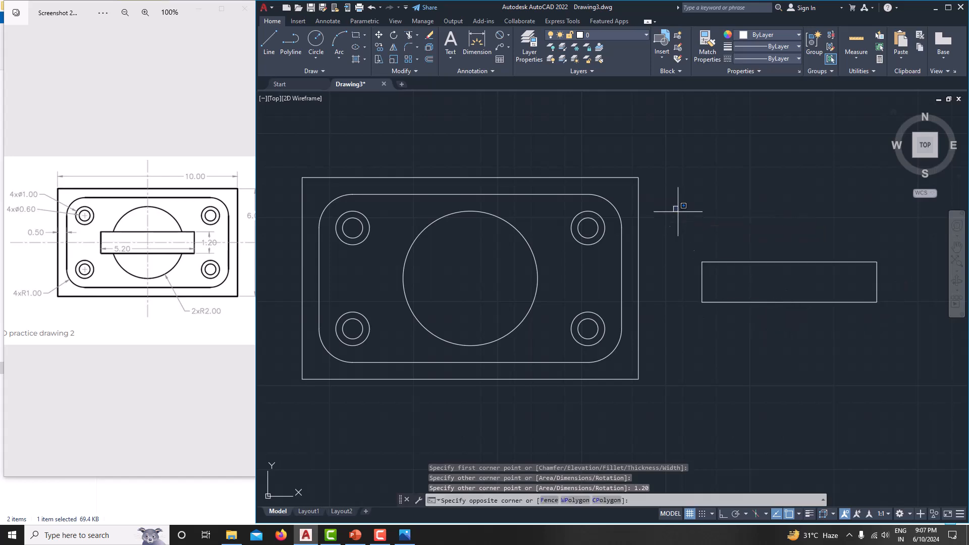
pyautogui.click(909, 358)
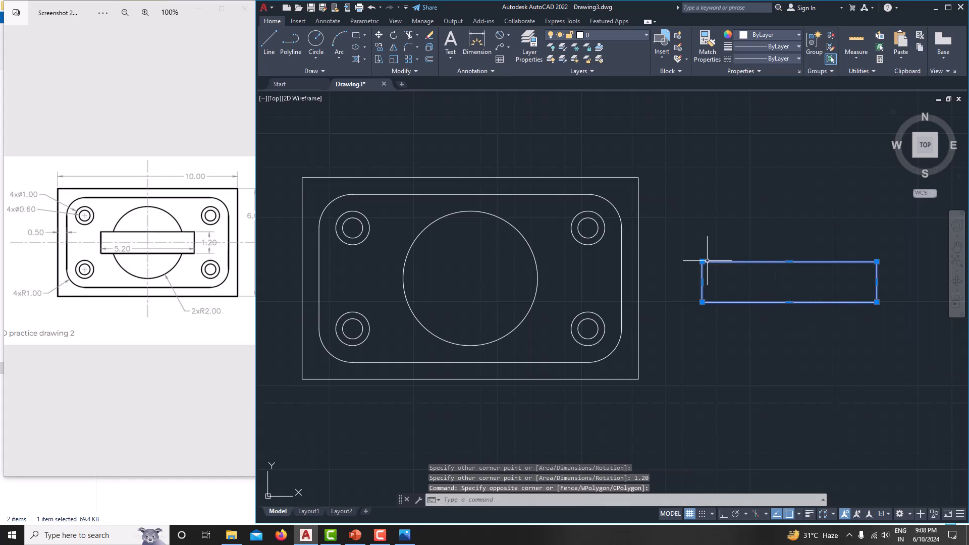
pyautogui.write('M')
pyautogui.press('Return')
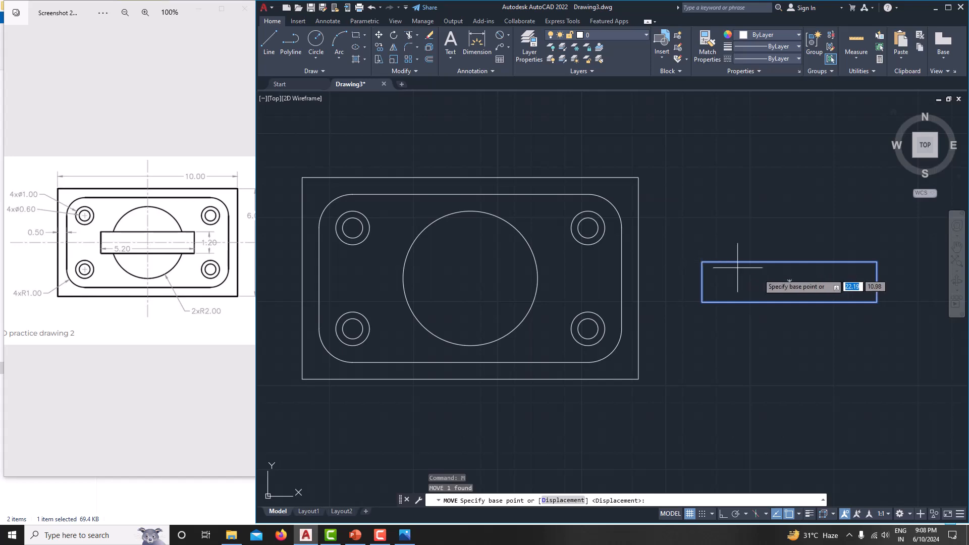
pyautogui.click(789, 282)
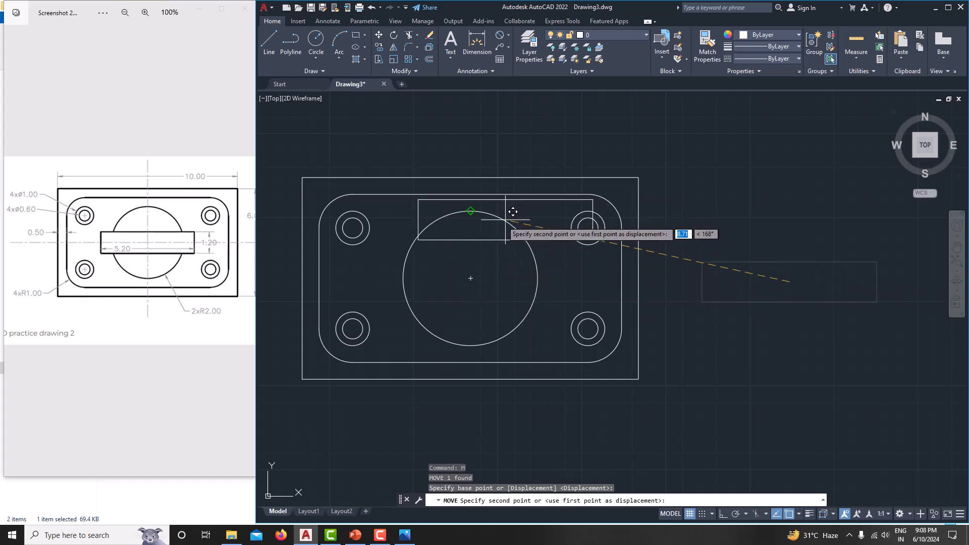
pyautogui.click(470, 278)
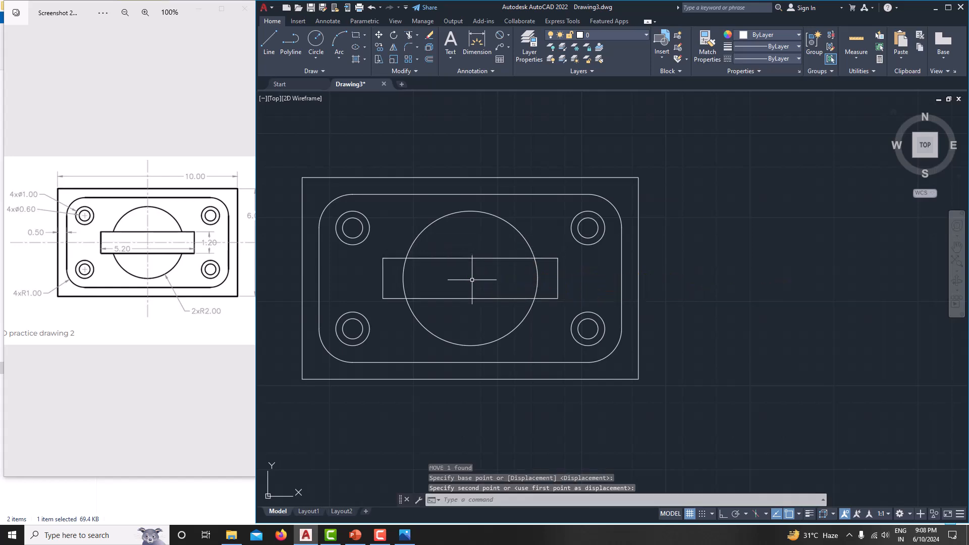
pyautogui.moveTo(589, 296); pyautogui.dragTo(677, 305, button='middle')
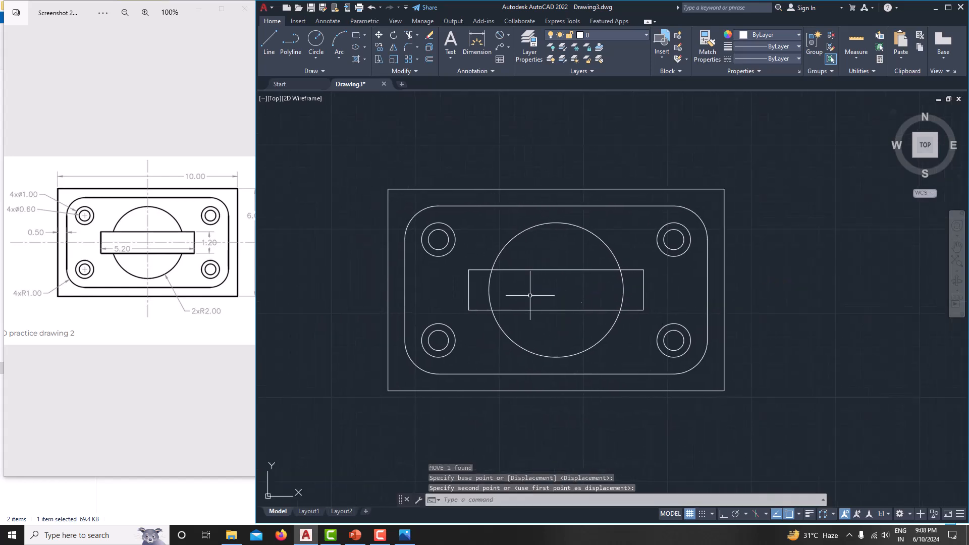
# Step: Trim the large circle's arc lying inside the slot rectangle
pyautogui.write('tr')
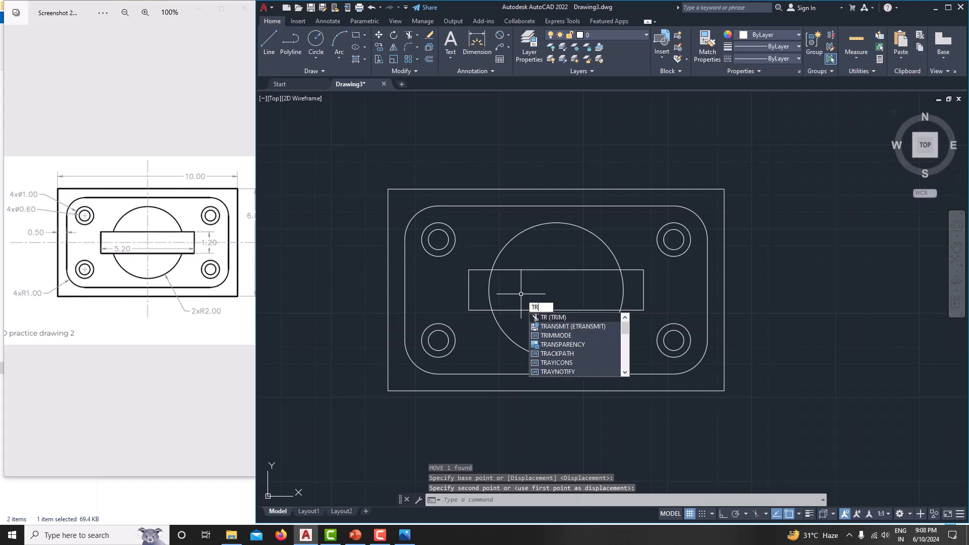
pyautogui.press('Return')
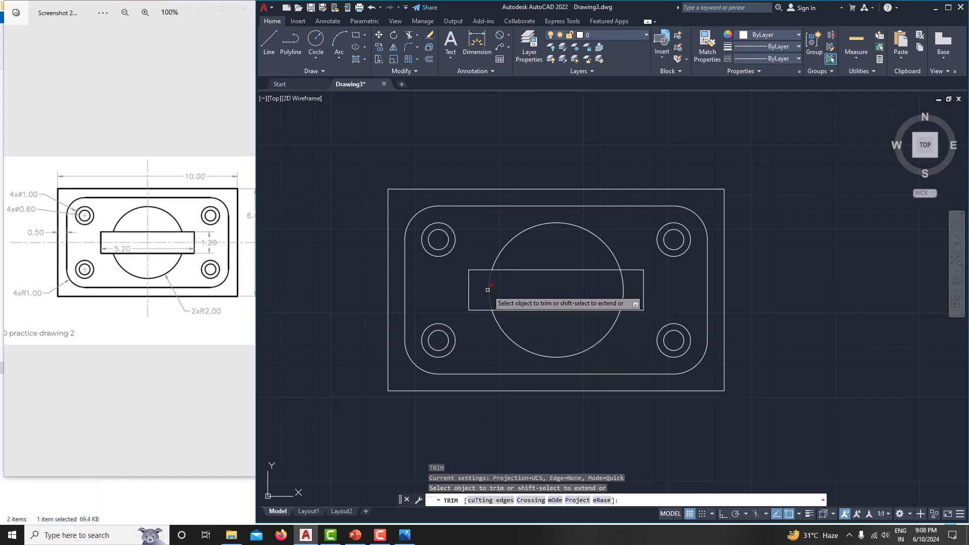
pyautogui.click(622, 291)
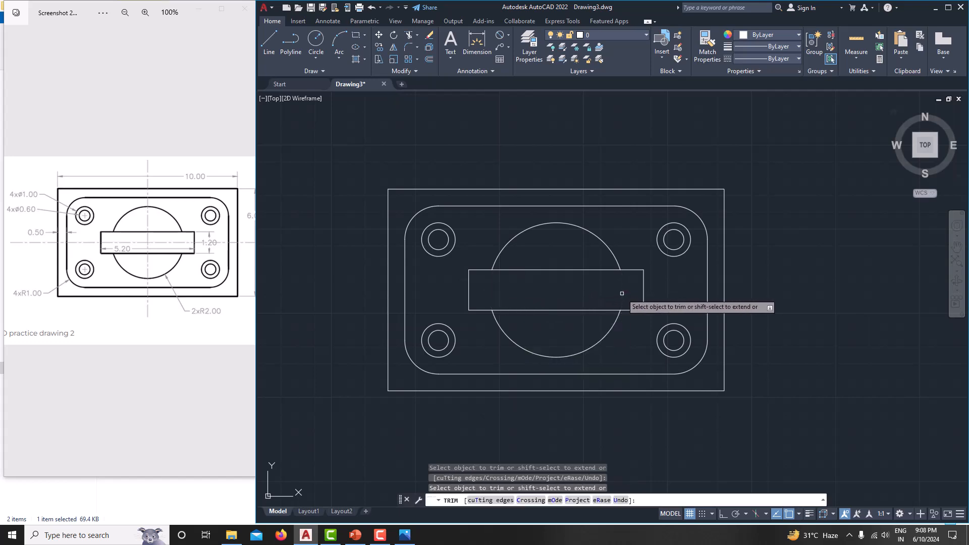
pyautogui.press('Escape')
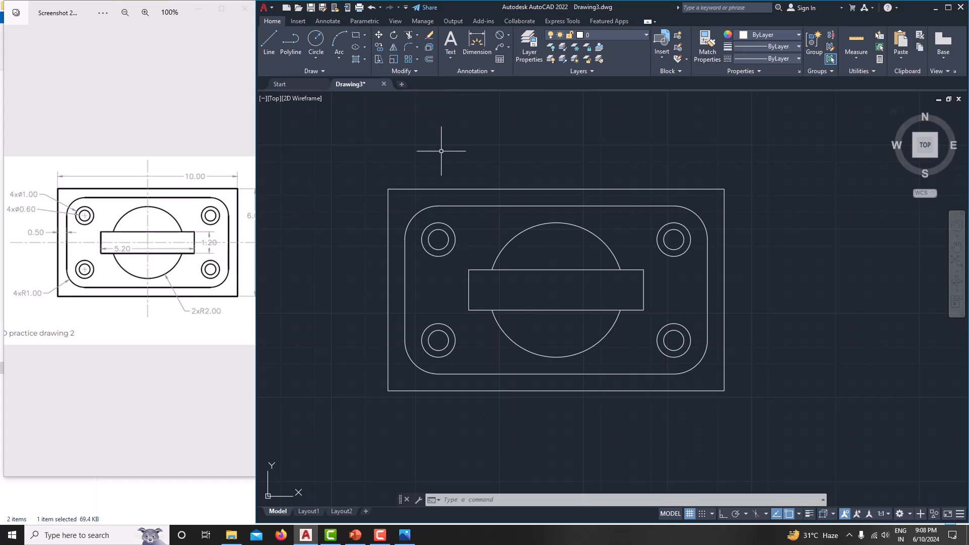
pyautogui.press('Return')
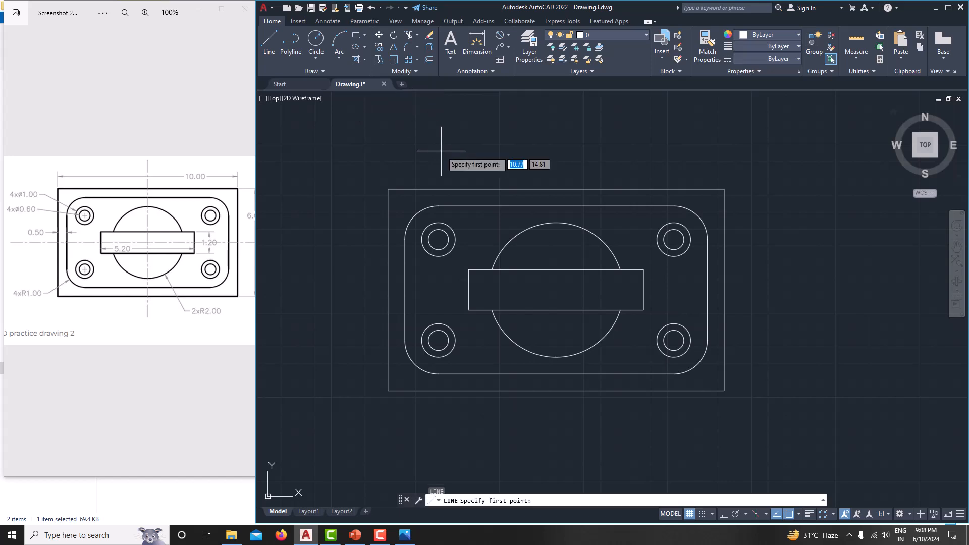
# Step: With Ortho on, draw a horizontal centre line through the circle centre, extending past both plate sides
pyautogui.click(283, 290)
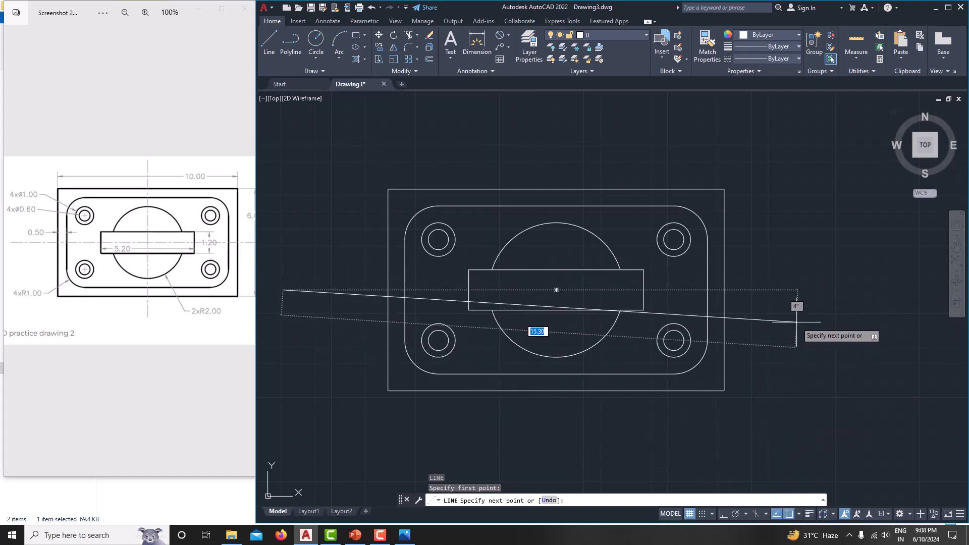
pyautogui.press('F8')
pyautogui.click(838, 290)
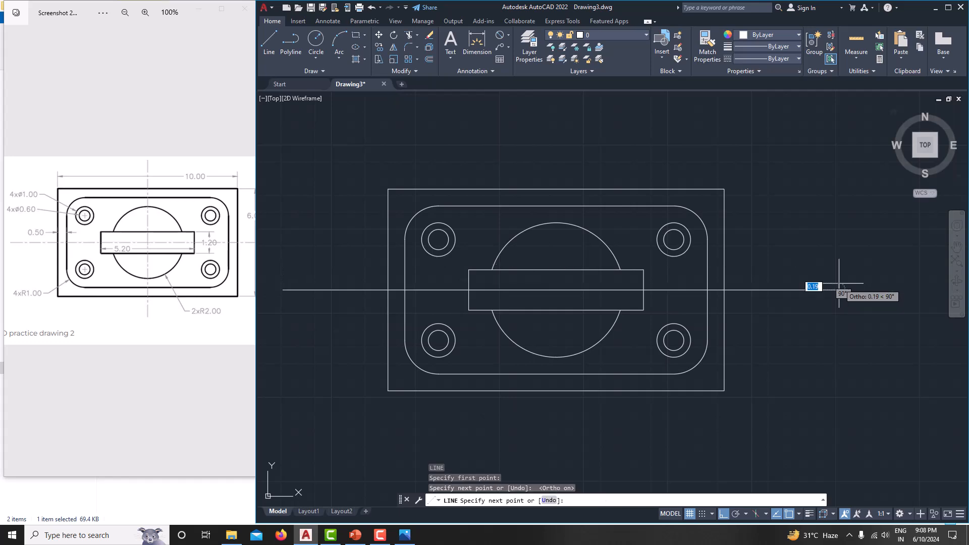
pyautogui.rightClick(827, 235)
pyautogui.click(851, 256)
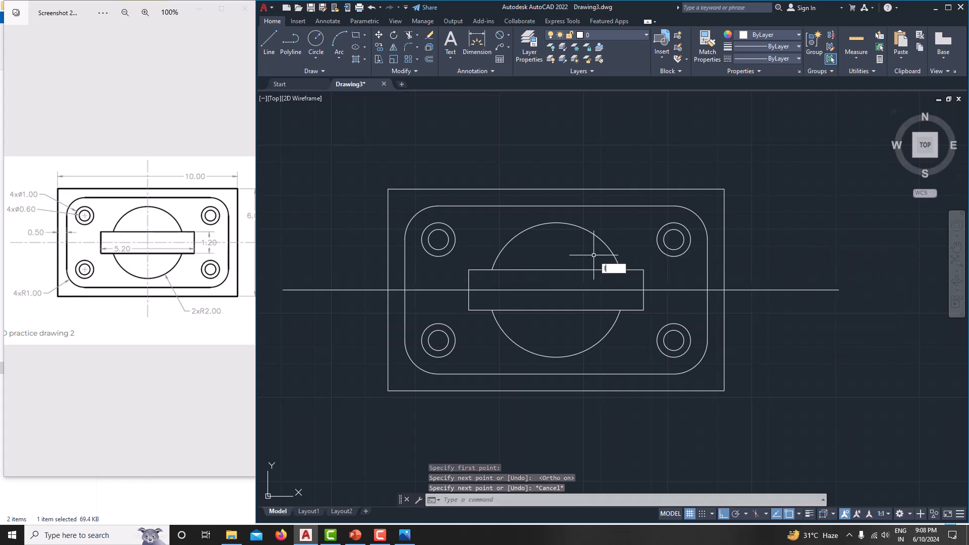
# Step: Draw a vertical centre line through the circle centre, from above to below the plate
pyautogui.press('Return')
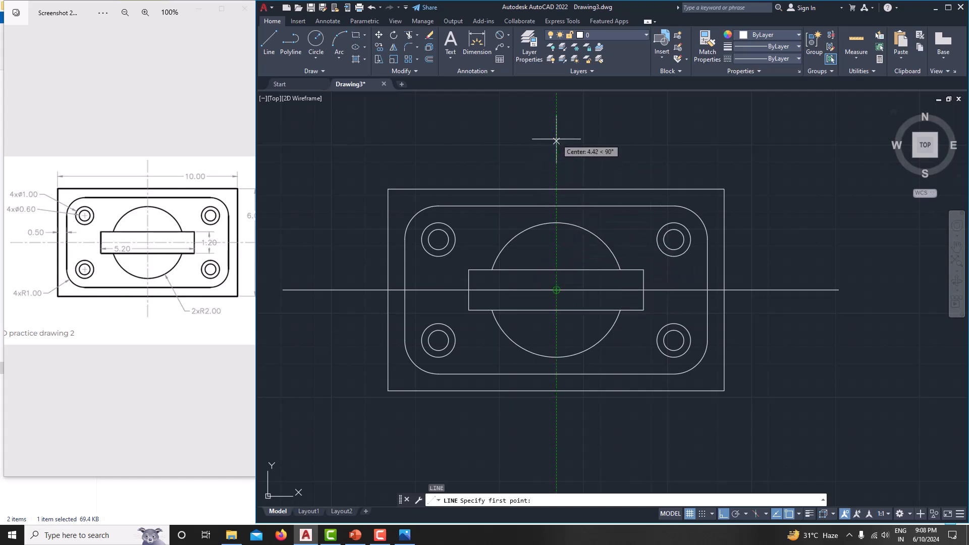
pyautogui.click(556, 141)
pyautogui.click(556, 453)
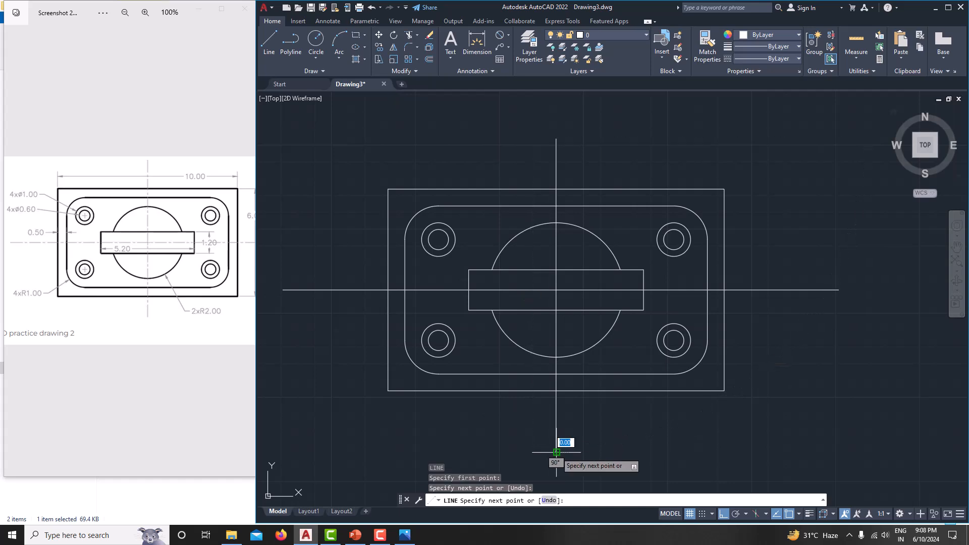
pyautogui.rightClick(730, 426)
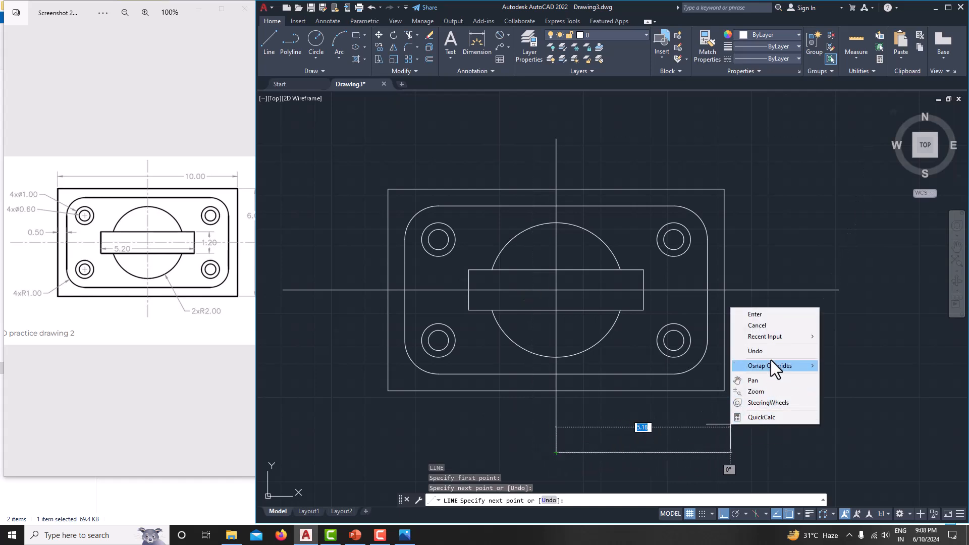
pyautogui.click(766, 325)
# Step: Select both centre lines and check the lineweight choices, leaving the lineweight unchanged
pyautogui.click(785, 290)
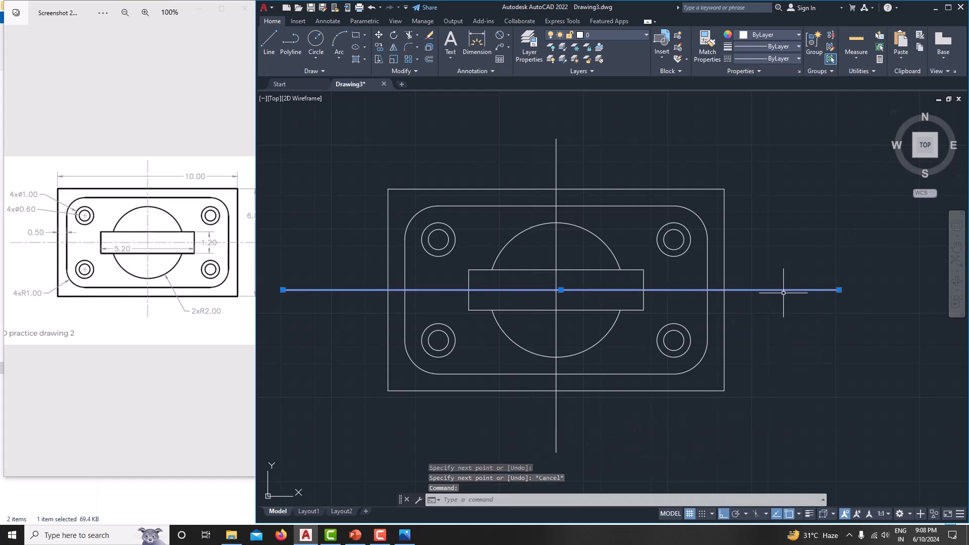
pyautogui.click(552, 387)
pyautogui.press('Escape')
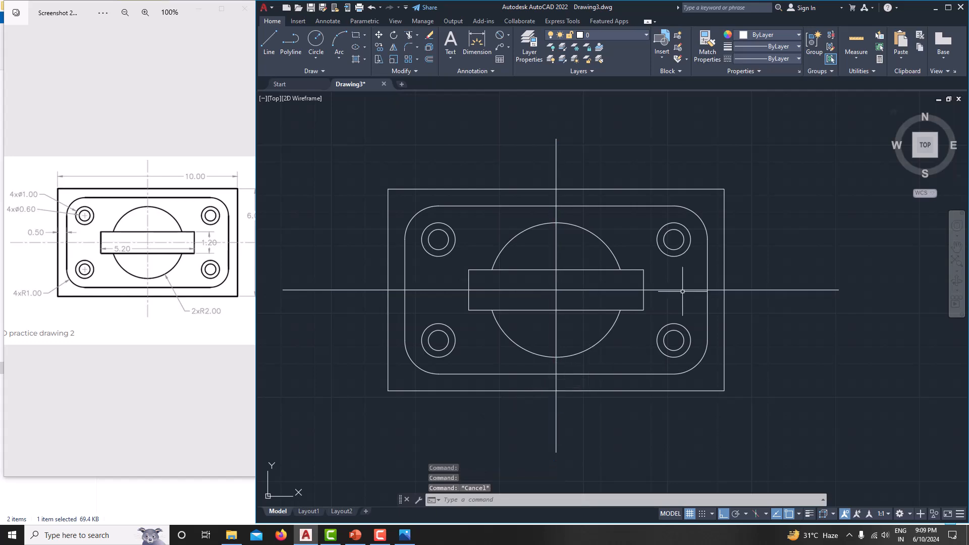
pyautogui.click(771, 46)
pyautogui.click(774, 56)
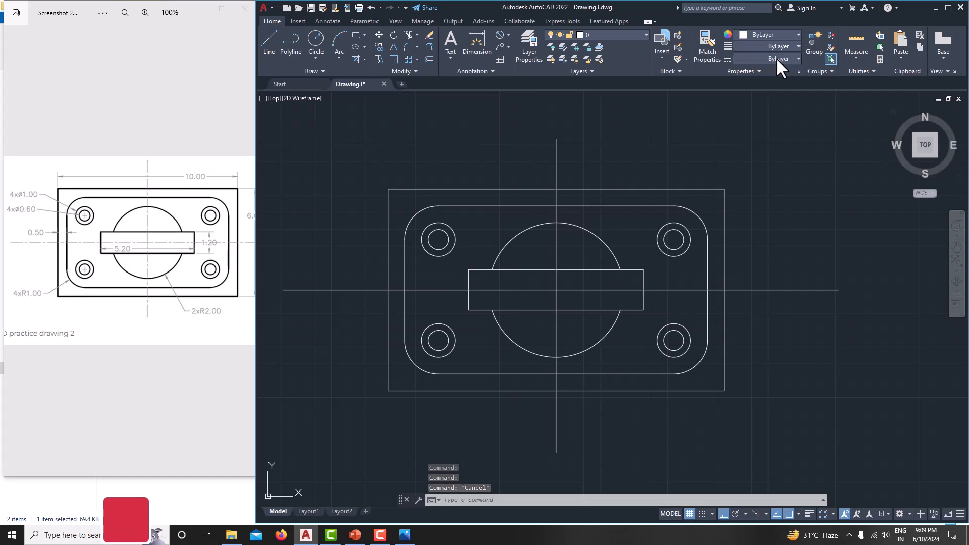
# Step: Load the CENTER linetype through the Linetype Manager so it is listed alongside Continuous
pyautogui.click(776, 57)
pyautogui.click(770, 104)
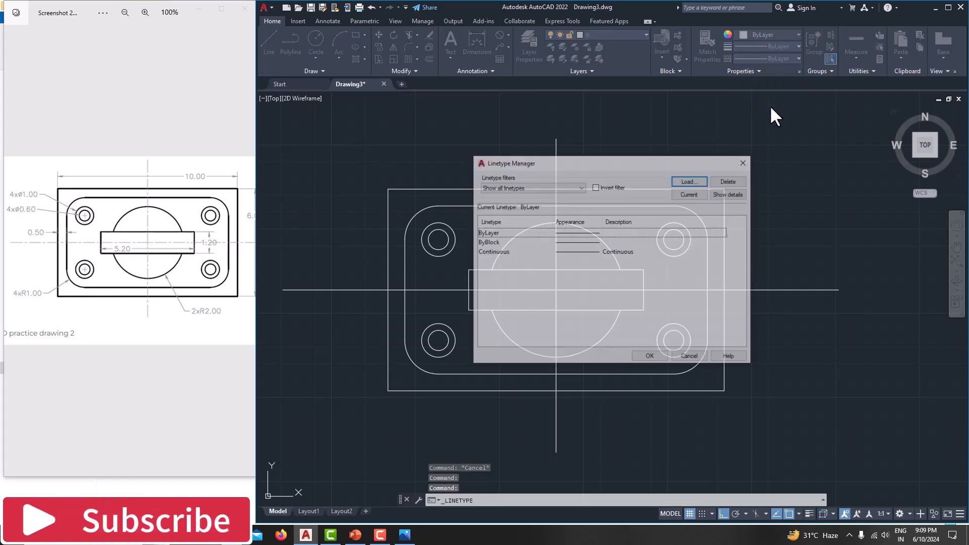
pyautogui.click(689, 181)
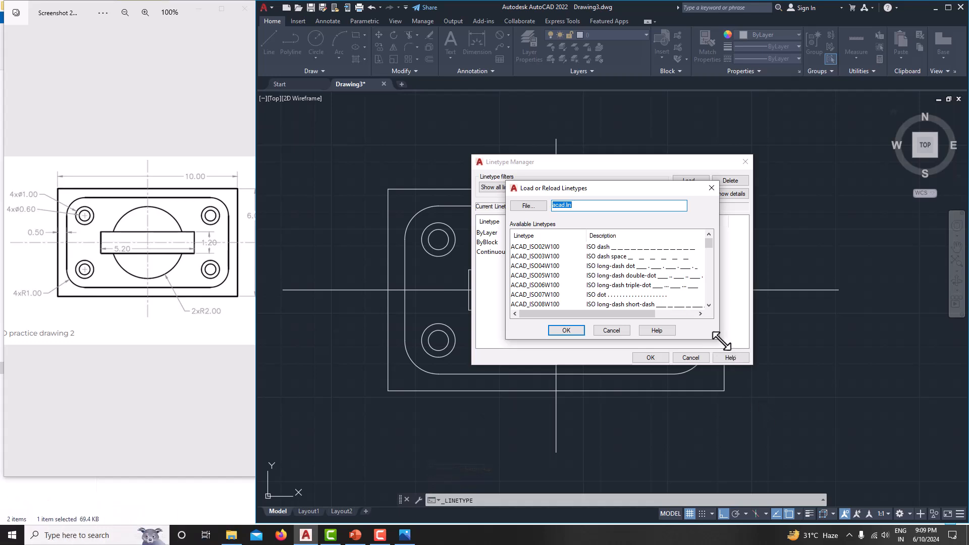
pyautogui.moveTo(720, 343); pyautogui.dragTo(782, 467)
pyautogui.scroll(-2, 583, 398)
pyautogui.scroll(-5, 582, 398)
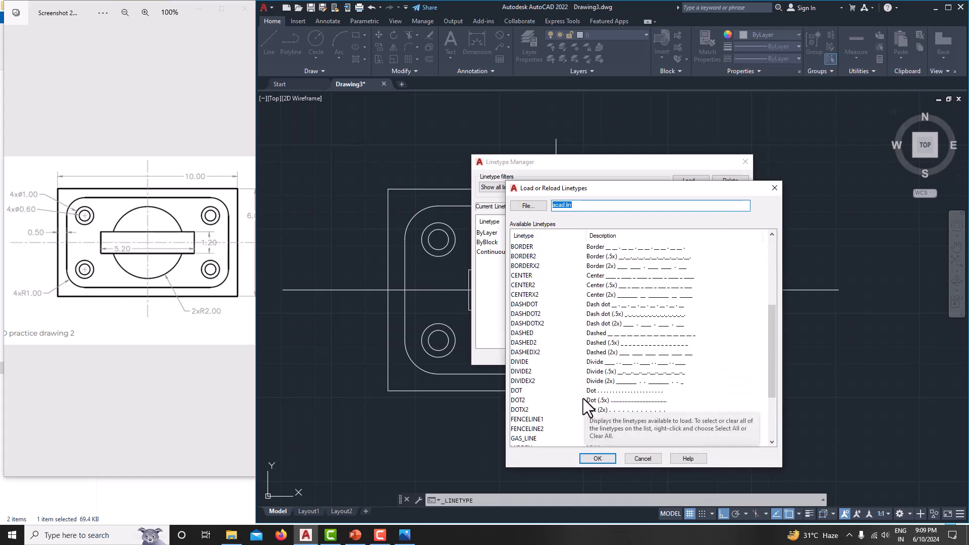
pyautogui.scroll(-1, 583, 399)
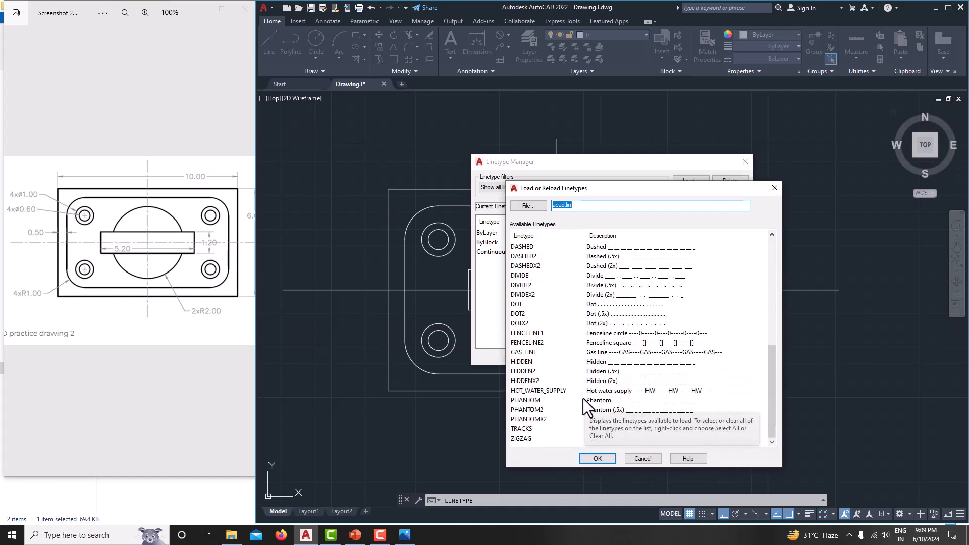
pyautogui.scroll(3, 531, 364)
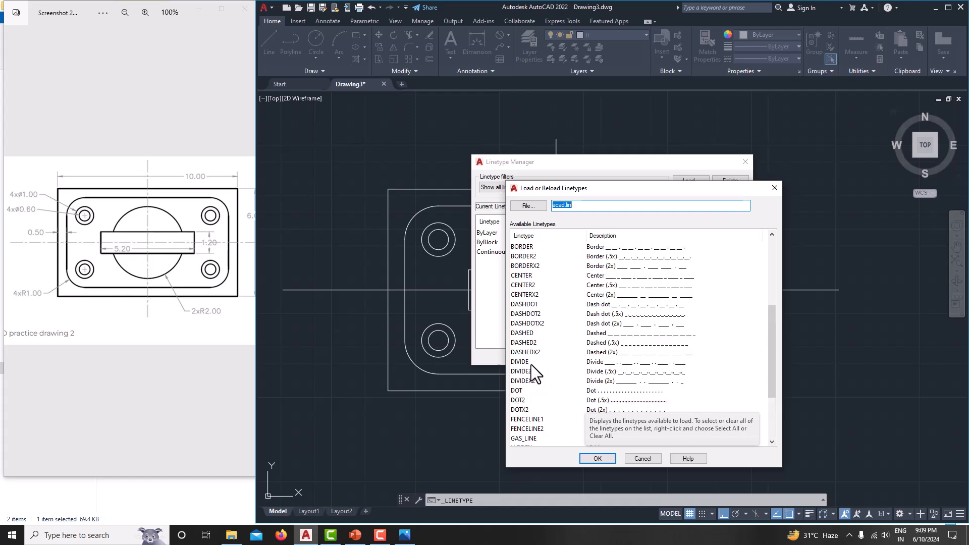
pyautogui.click(535, 275)
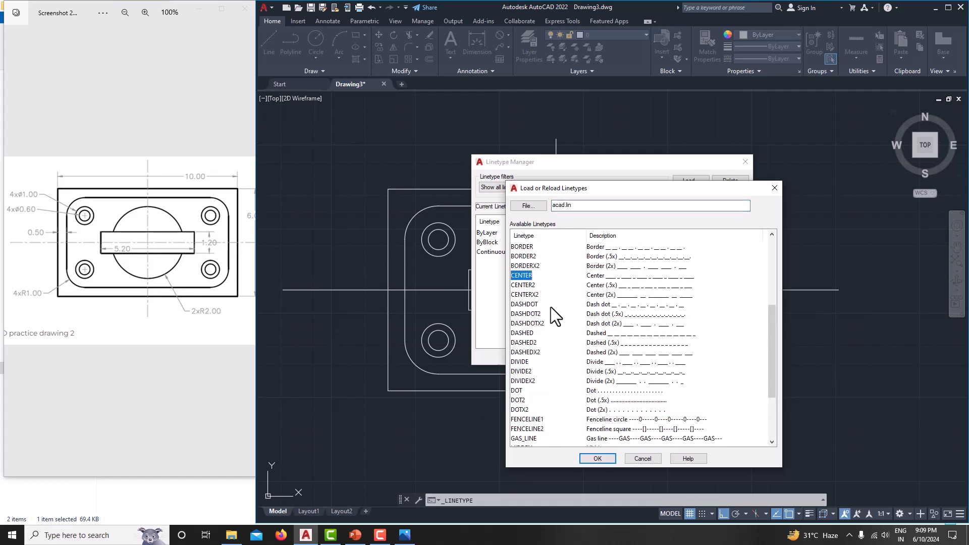
pyautogui.click(605, 458)
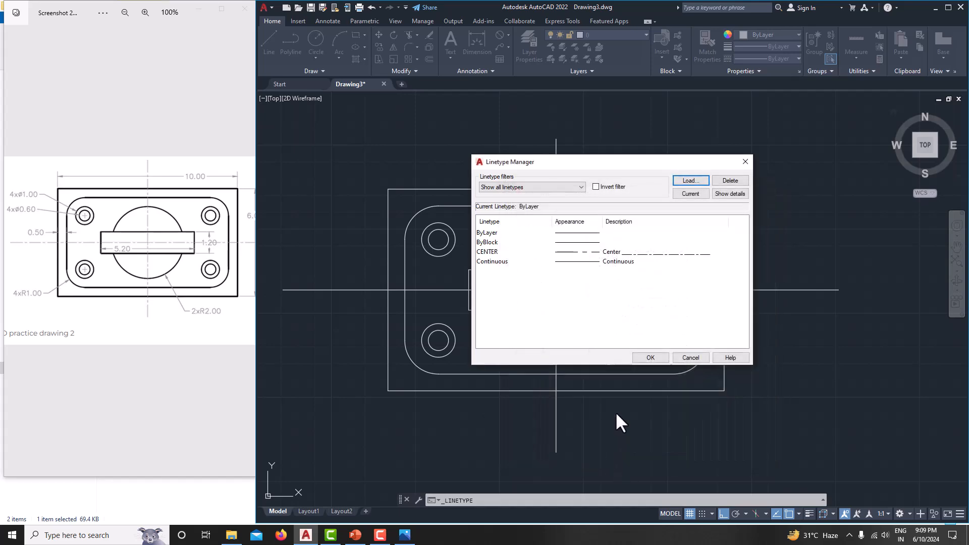
pyautogui.click(643, 356)
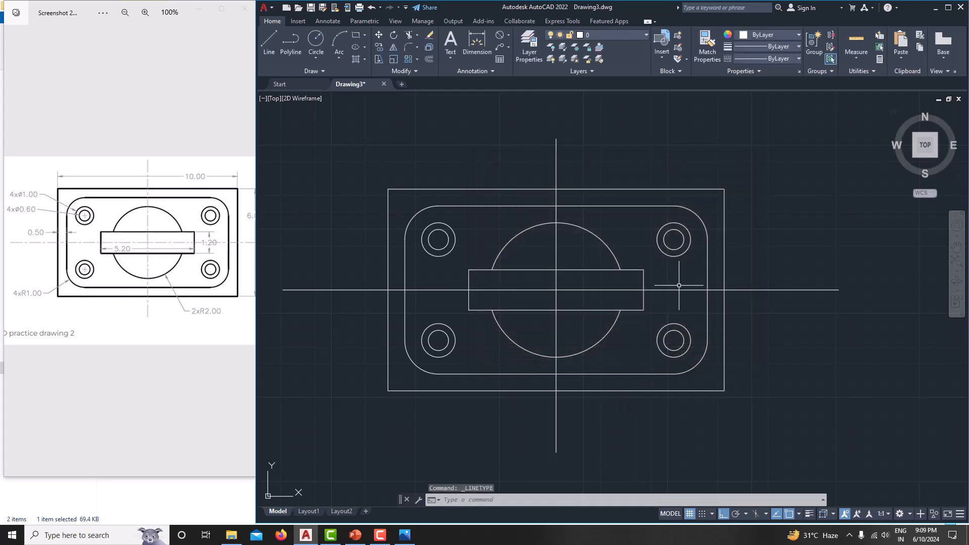
# Step: Give the horizontal and vertical axis lines the CENTER dash-dot linetype
pyautogui.click(679, 289)
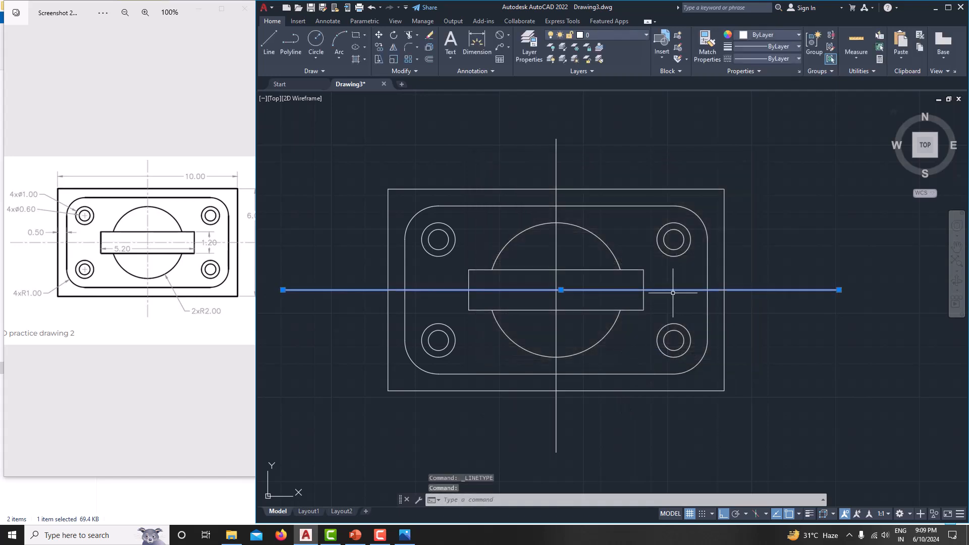
pyautogui.click(556, 233)
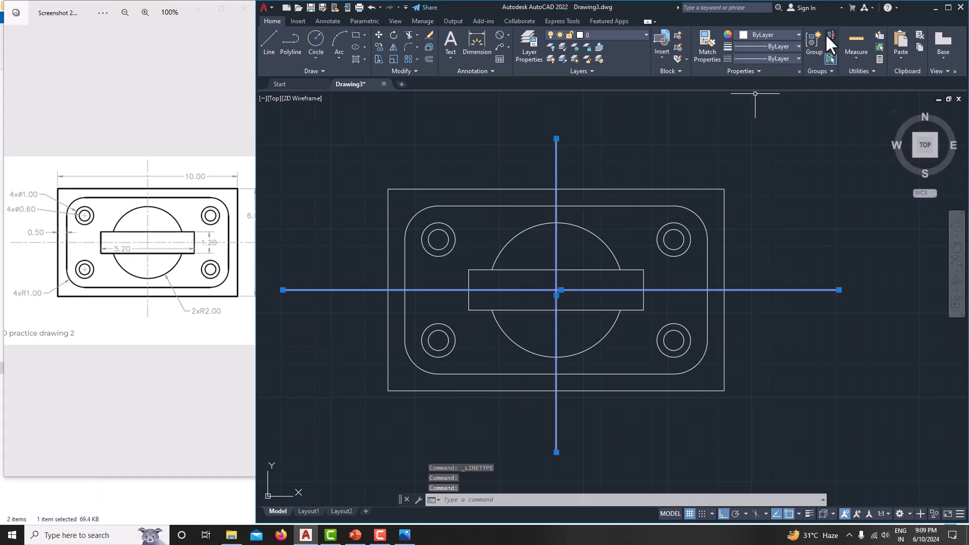
pyautogui.click(779, 44)
pyautogui.click(777, 56)
pyautogui.click(778, 56)
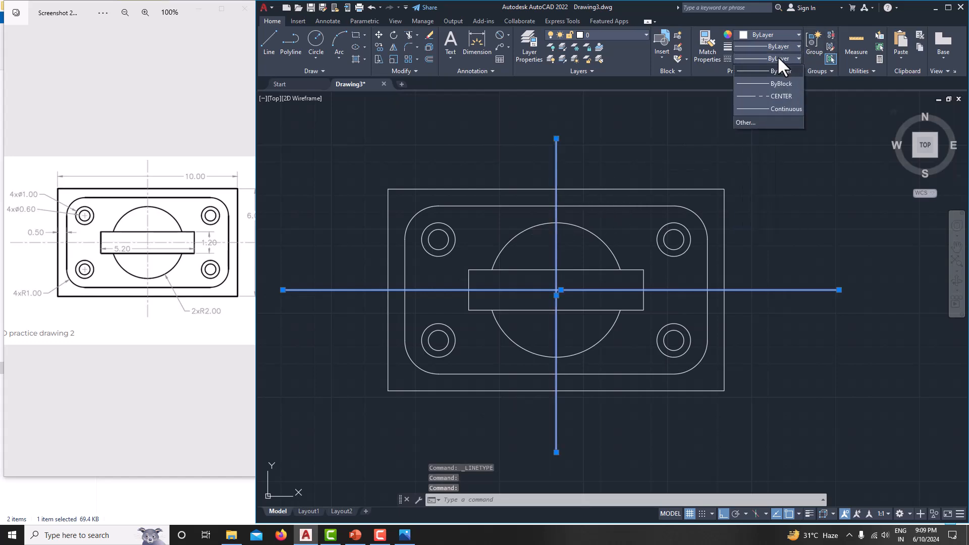
pyautogui.click(777, 95)
pyautogui.press('Escape')
# Step: Set every object of the plate drawing to a 0.35 mm lineweight and turn on Show Lineweight
pyautogui.scroll(-2, 803, 255)
pyautogui.moveTo(804, 256); pyautogui.dragTo(775, 254, button='middle')
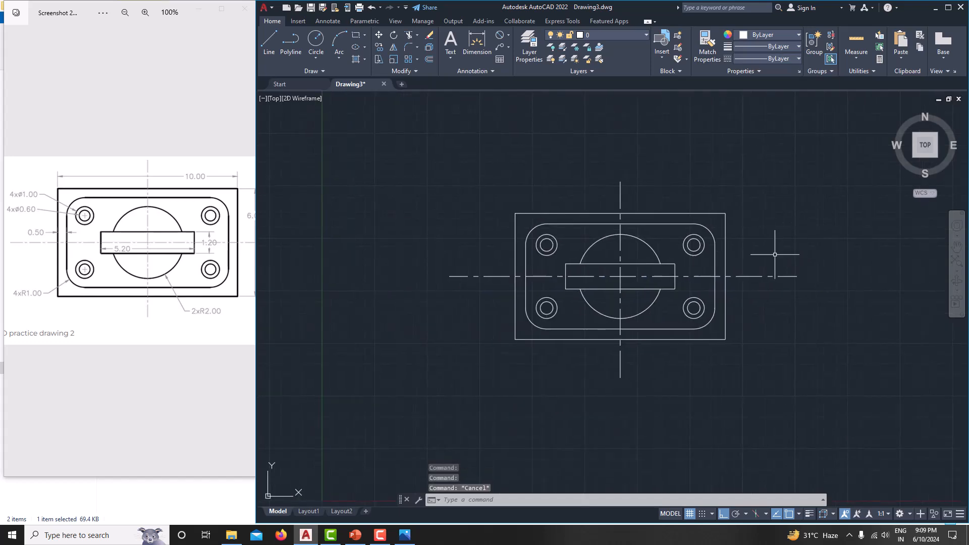
pyautogui.click(415, 164)
pyautogui.click(850, 424)
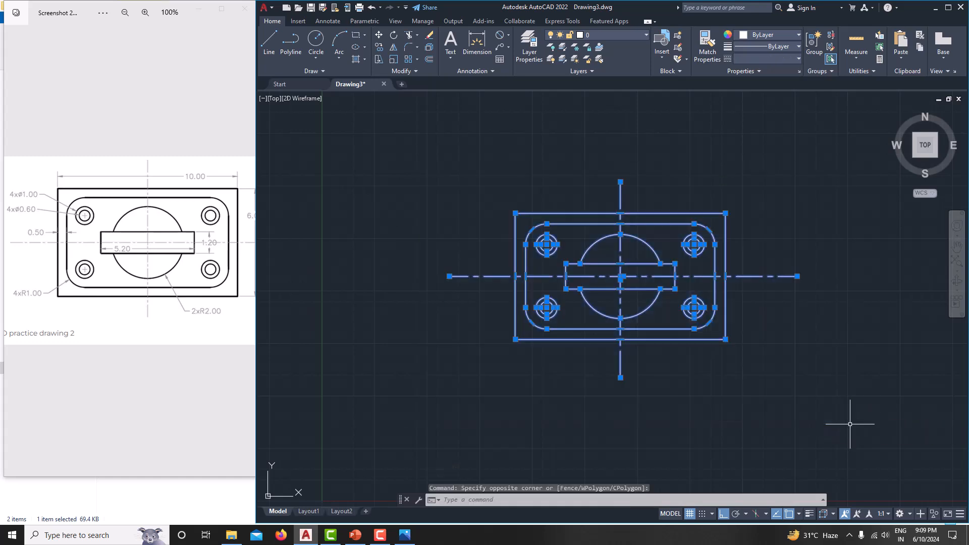
pyautogui.click(772, 46)
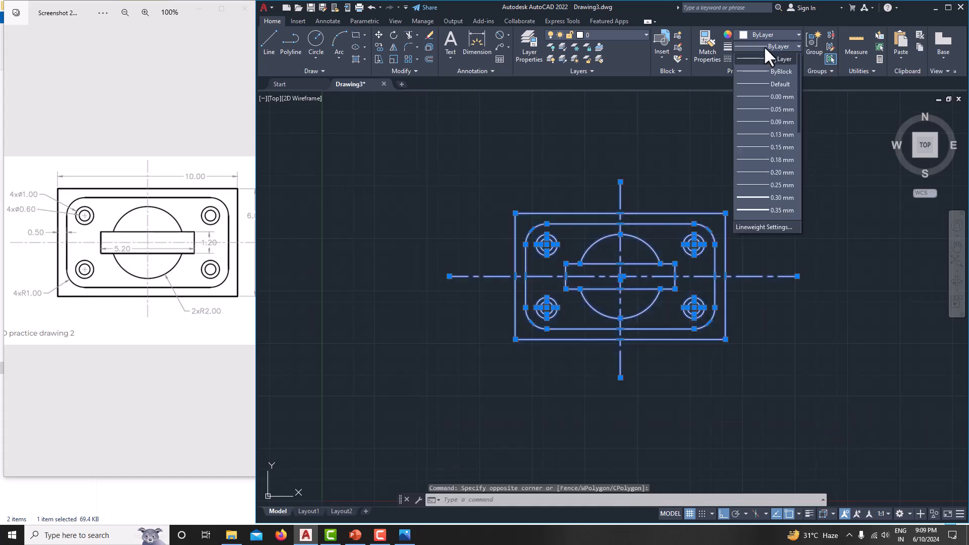
pyautogui.click(781, 210)
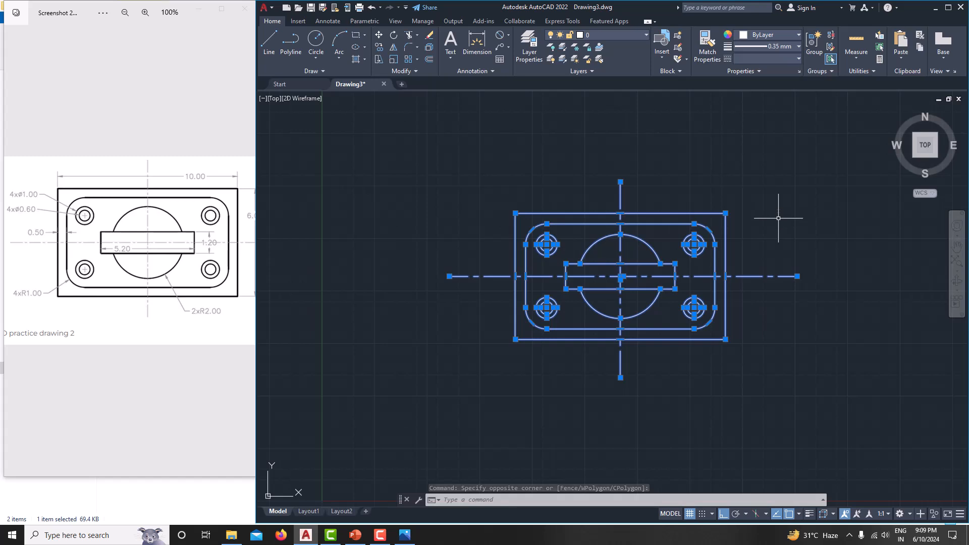
pyautogui.press('Escape')
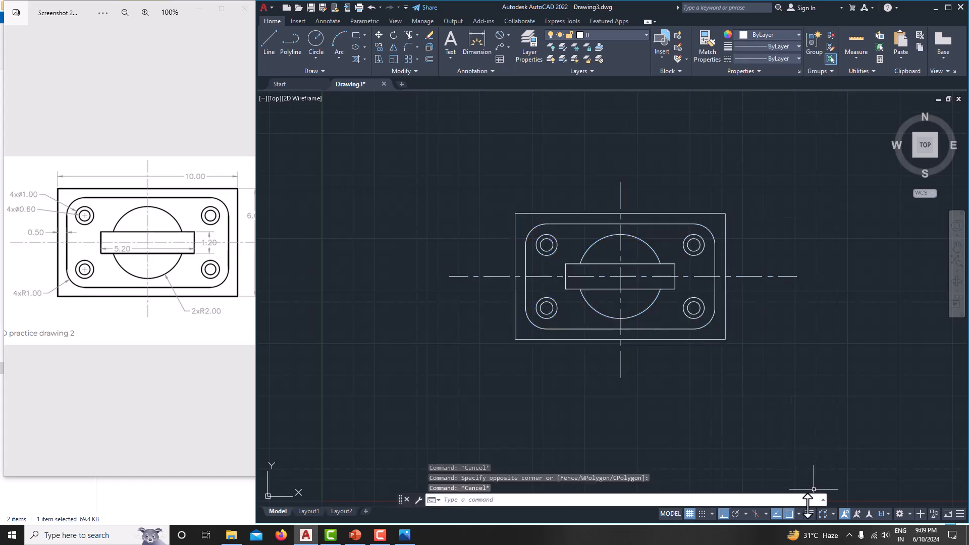
pyautogui.click(809, 514)
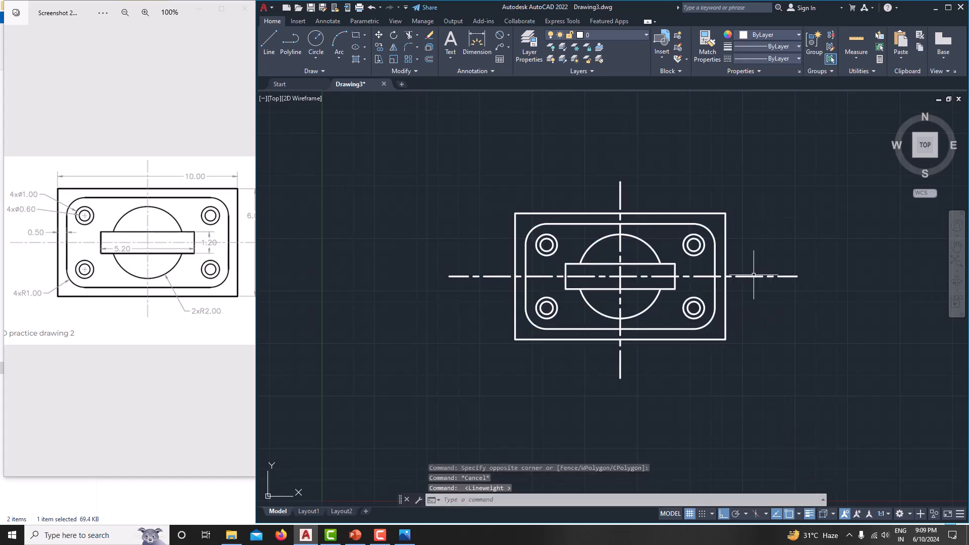
# Step: Return both centre lines to the Default thin lineweight
pyautogui.click(753, 276)
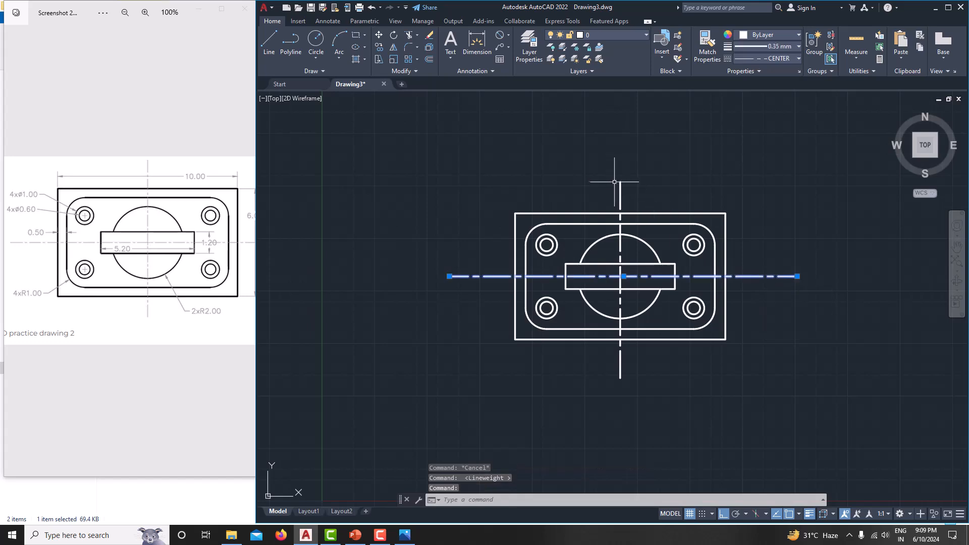
pyautogui.click(620, 183)
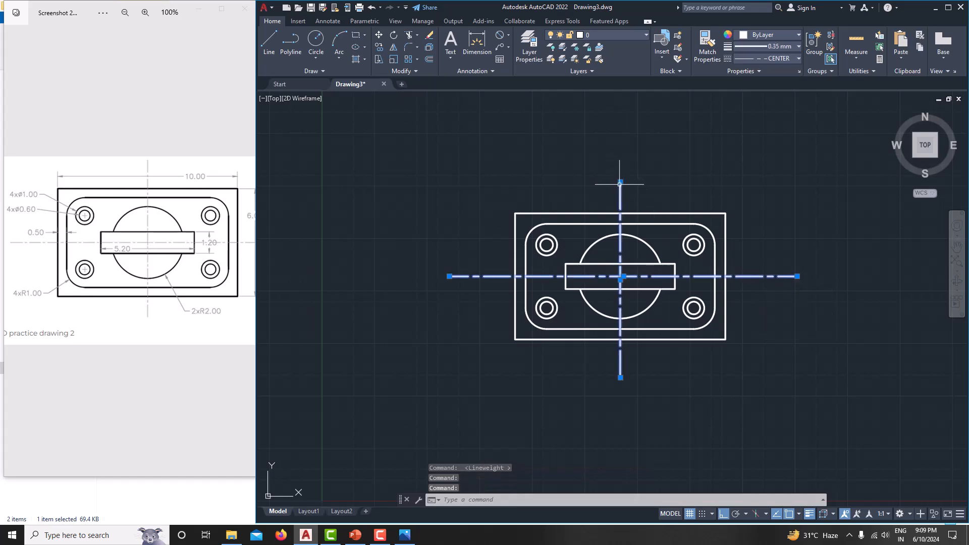
pyautogui.click(771, 47)
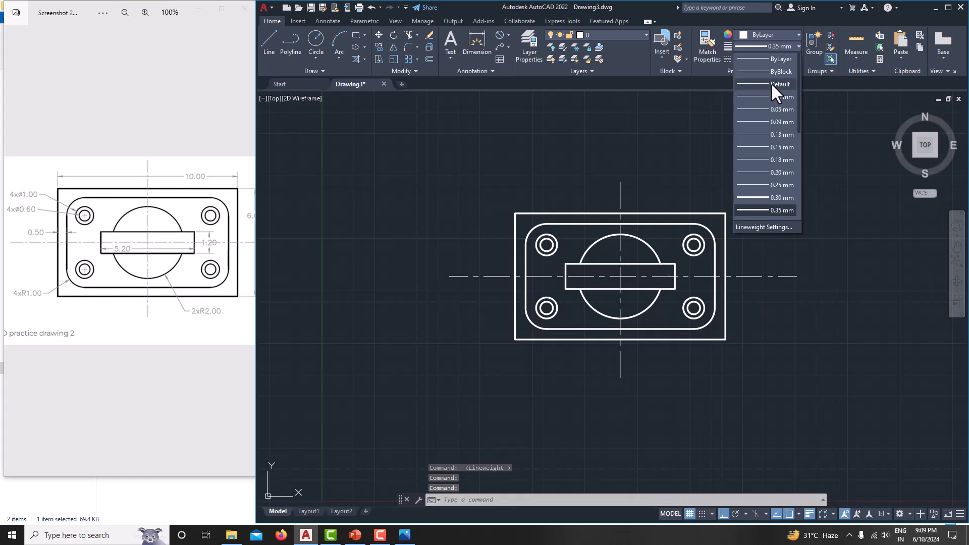
pyautogui.click(775, 89)
pyautogui.press('Escape')
pyautogui.moveTo(799, 239); pyautogui.dragTo(786, 259, button='middle')
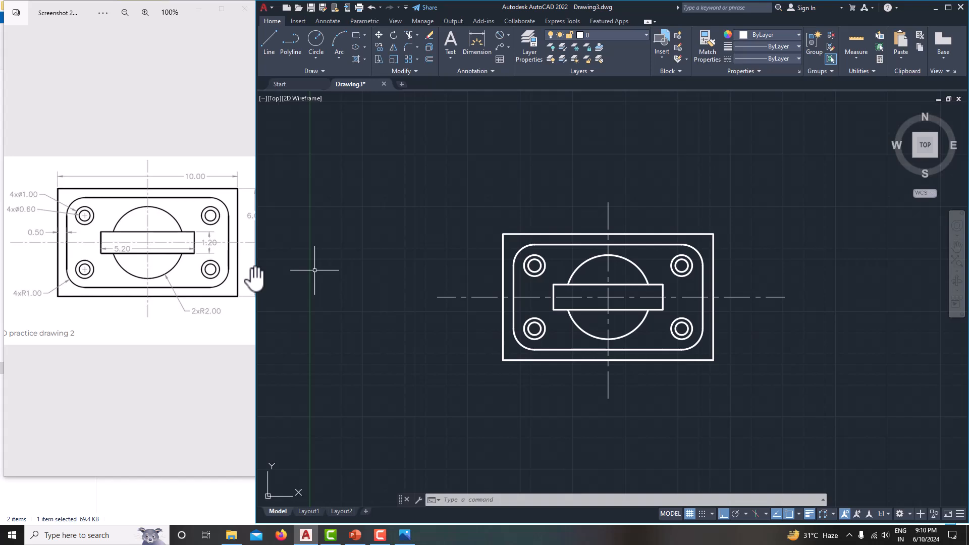
# Step: Add a linear 10.0000 width dimension between the plate's top corners, placed above the outline
pyautogui.click(507, 36)
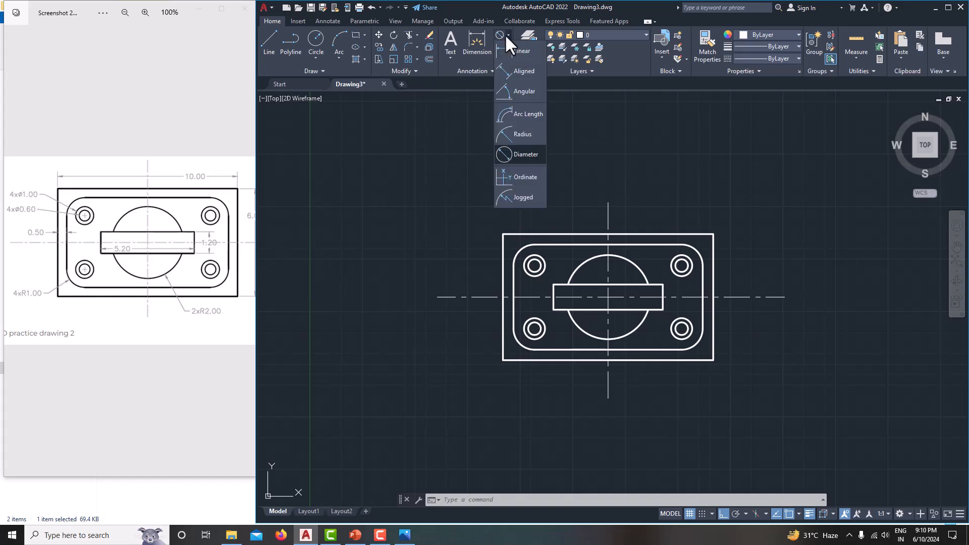
pyautogui.click(504, 47)
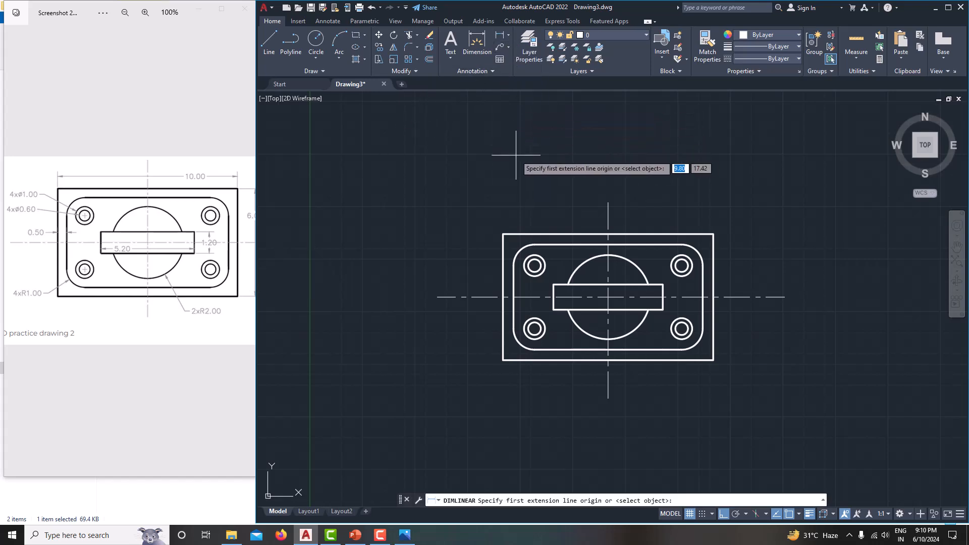
pyautogui.click(503, 234)
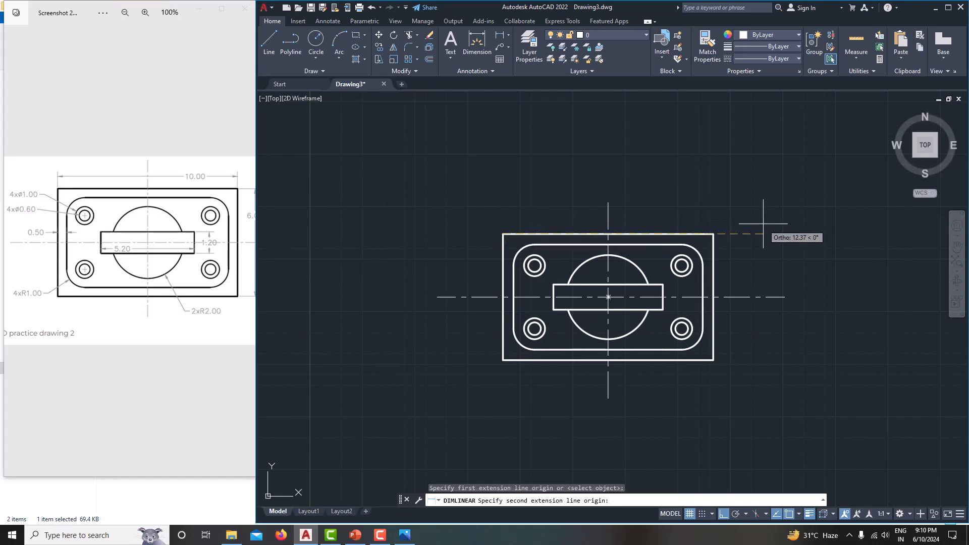
pyautogui.click(713, 233)
pyautogui.click(707, 204)
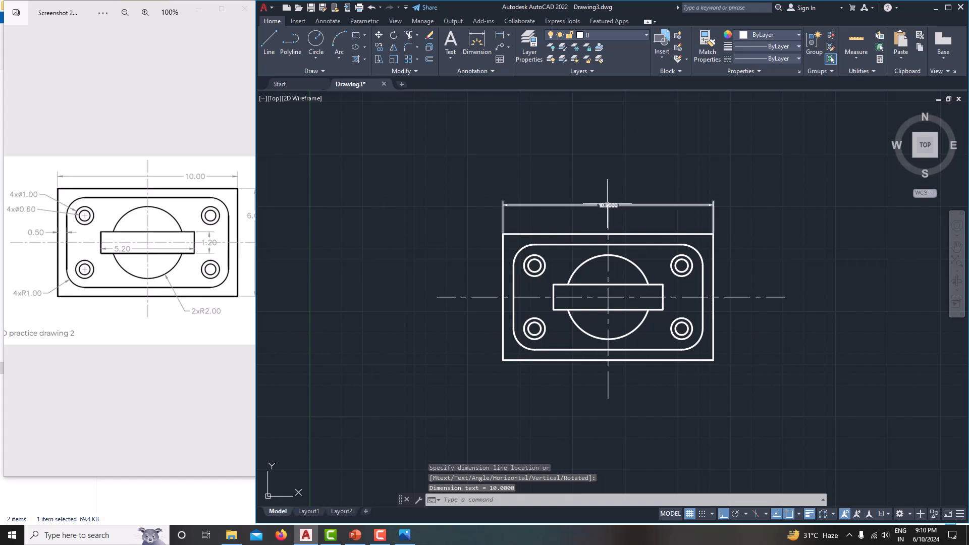
pyautogui.scroll(4, 605, 206)
pyautogui.scroll(-4, 605, 206)
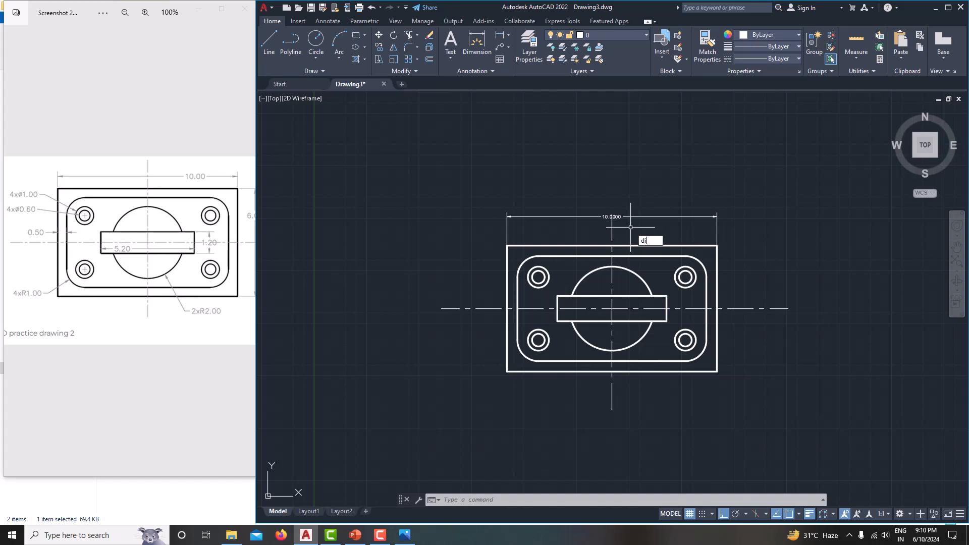
# Step: Set the Standard dimension style's linear precision to 0.00
pyautogui.press('Return')
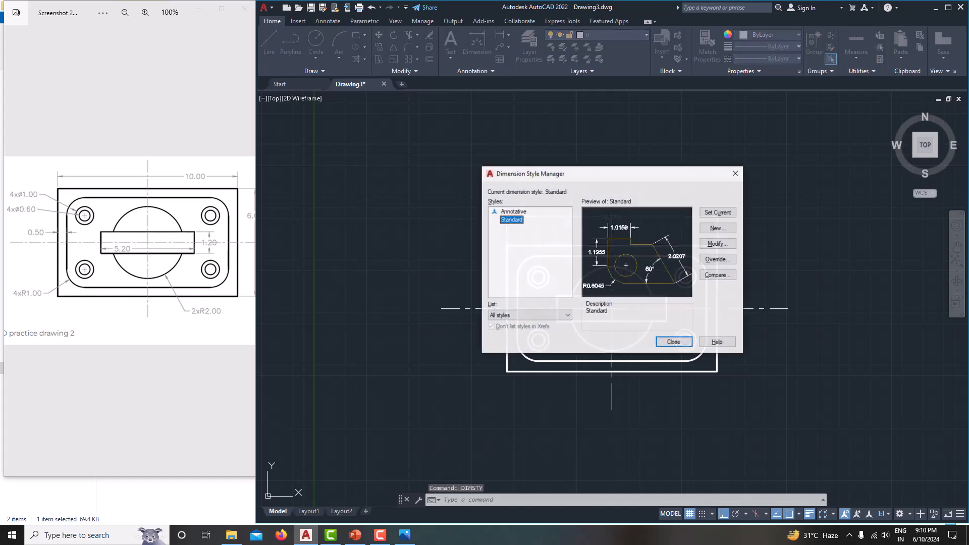
pyautogui.click(716, 244)
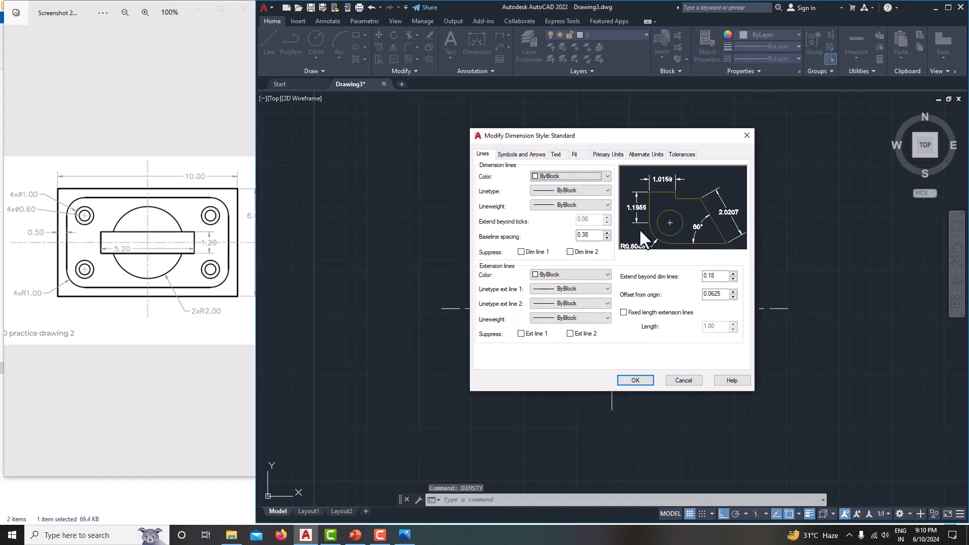
pyautogui.click(521, 154)
pyautogui.moveTo(511, 255); pyautogui.dragTo(468, 253)
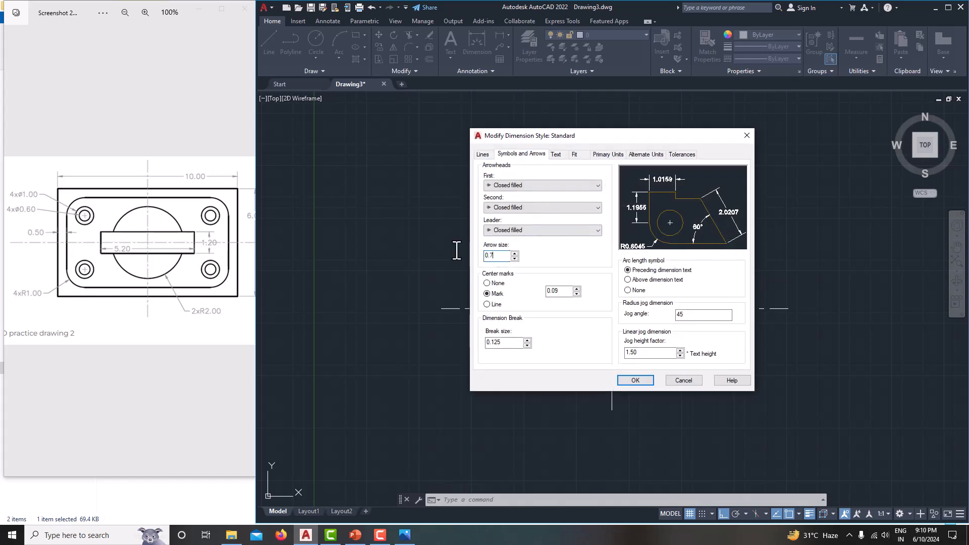
pyautogui.click(556, 154)
pyautogui.moveTo(594, 227); pyautogui.dragTo(536, 218)
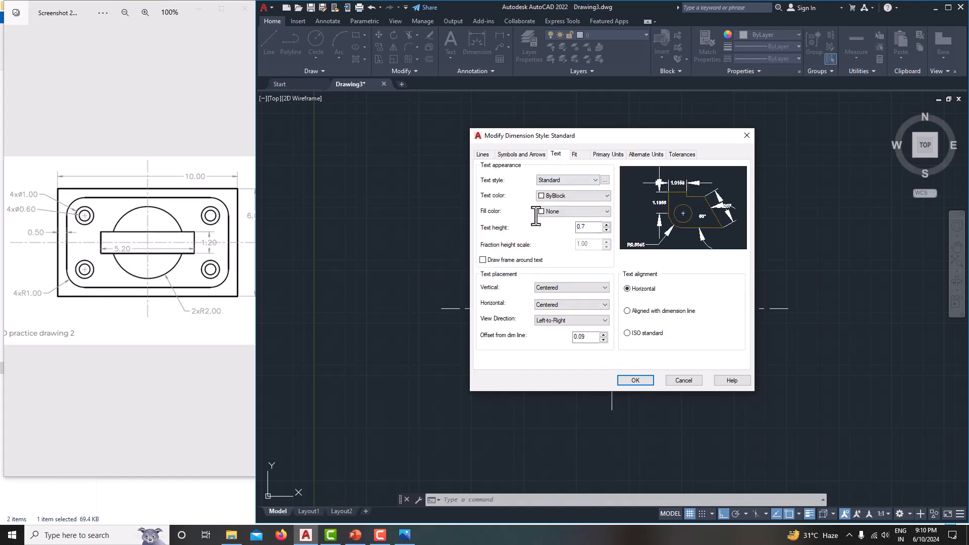
pyautogui.click(593, 155)
pyautogui.click(572, 188)
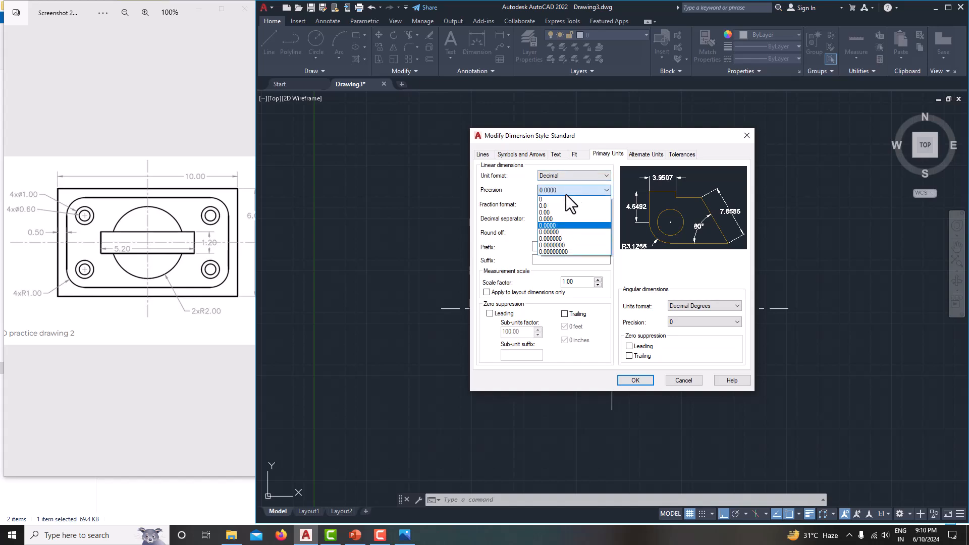
pyautogui.click(558, 211)
pyautogui.click(635, 380)
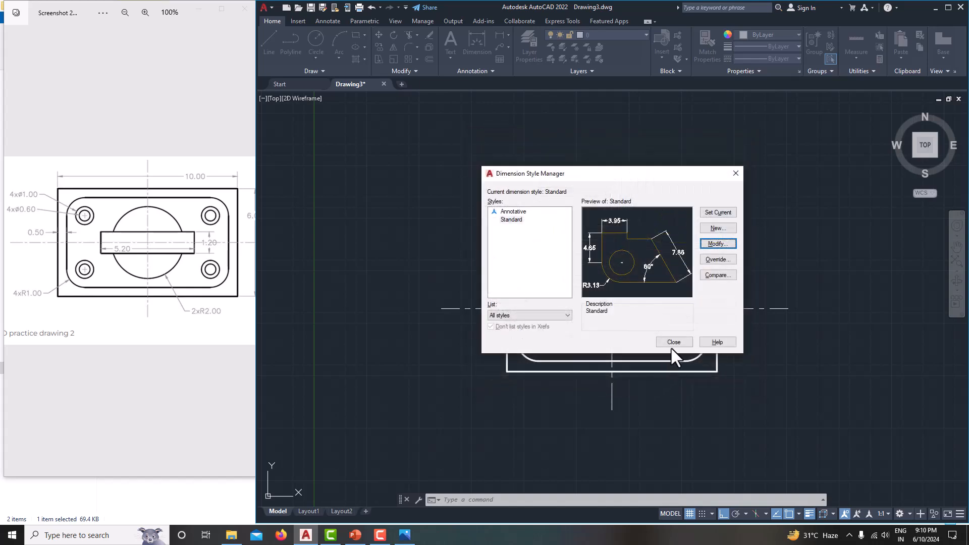
pyautogui.click(674, 342)
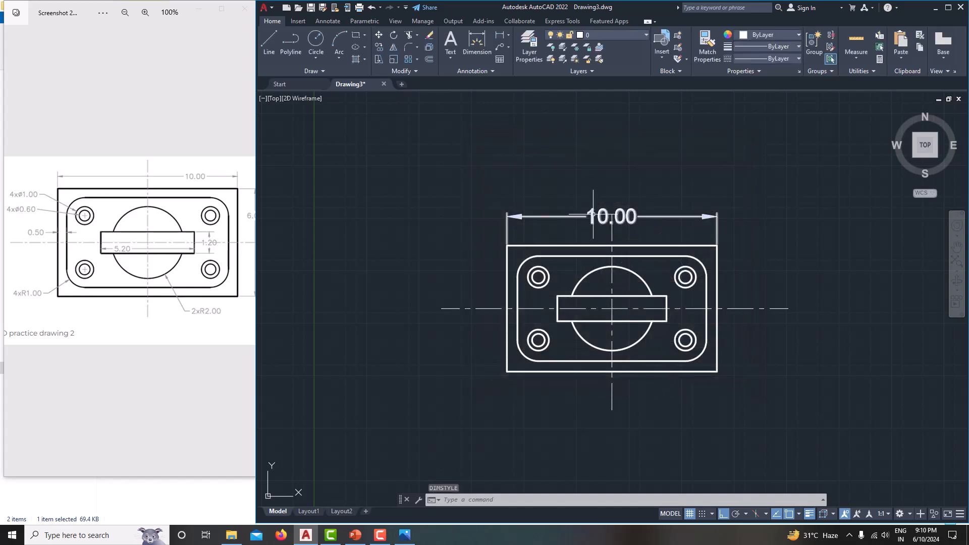
# Step: Reopen the Standard style with DIMSTY and set arrow size and text height to 0.3
pyautogui.write('dimsty')
pyautogui.press('Return')
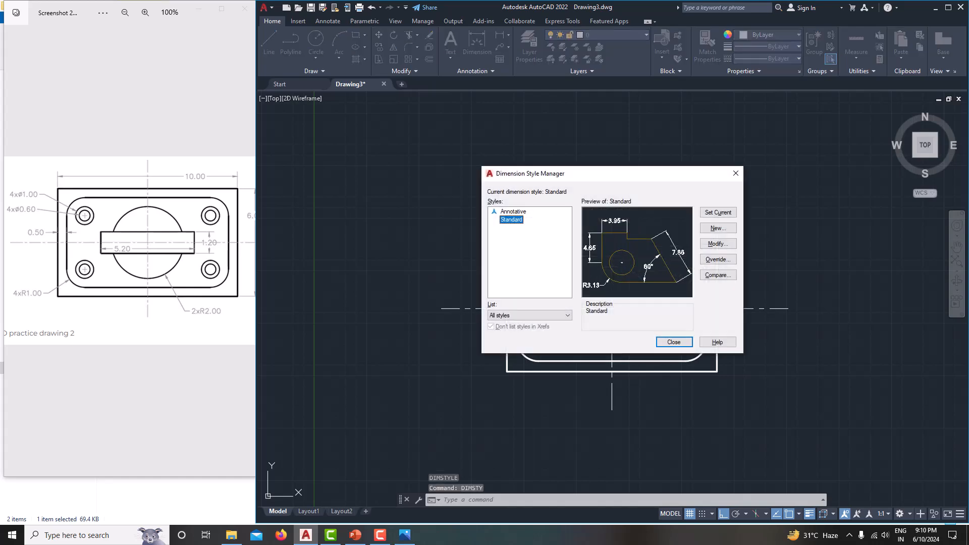
pyautogui.click(706, 244)
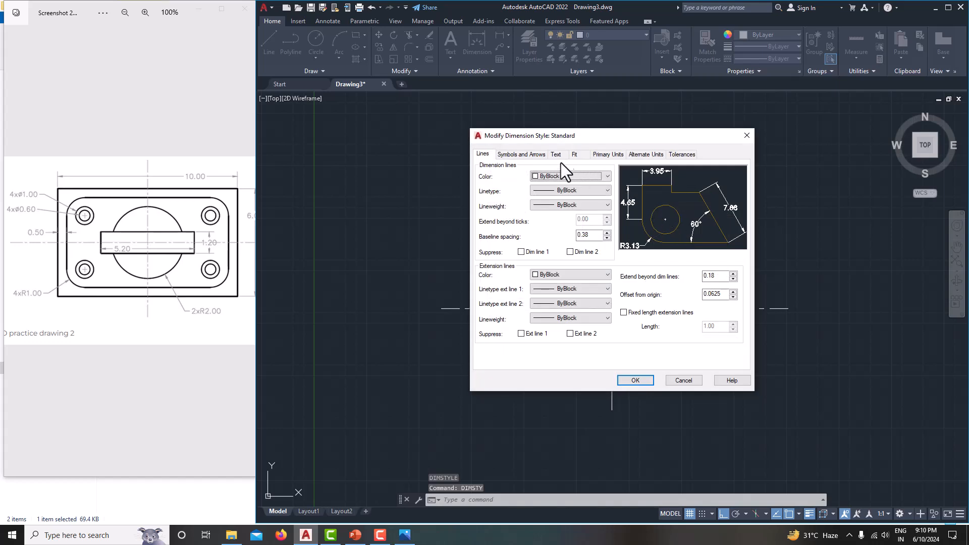
pyautogui.click(527, 155)
pyautogui.moveTo(504, 256); pyautogui.dragTo(468, 249)
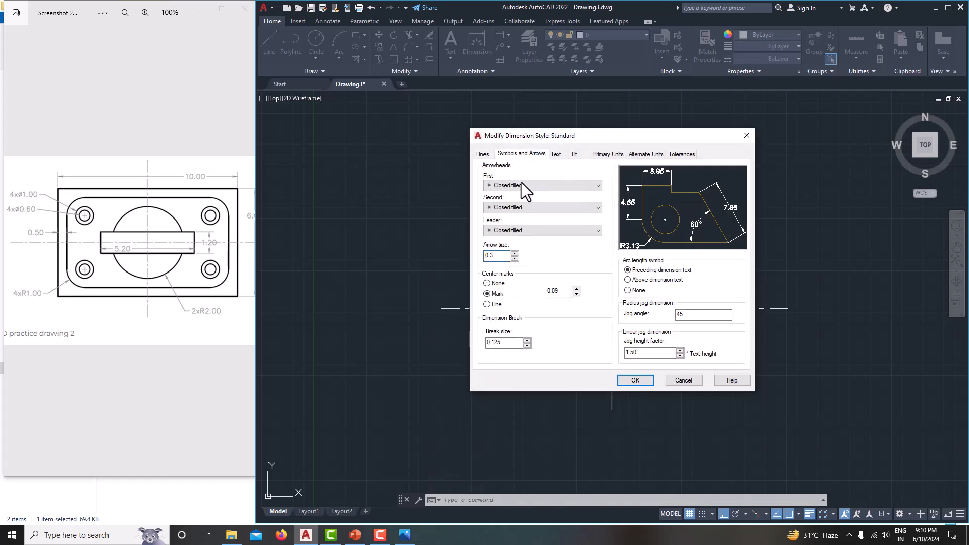
pyautogui.click(555, 154)
pyautogui.moveTo(599, 227); pyautogui.dragTo(538, 211)
pyautogui.write('0.3')
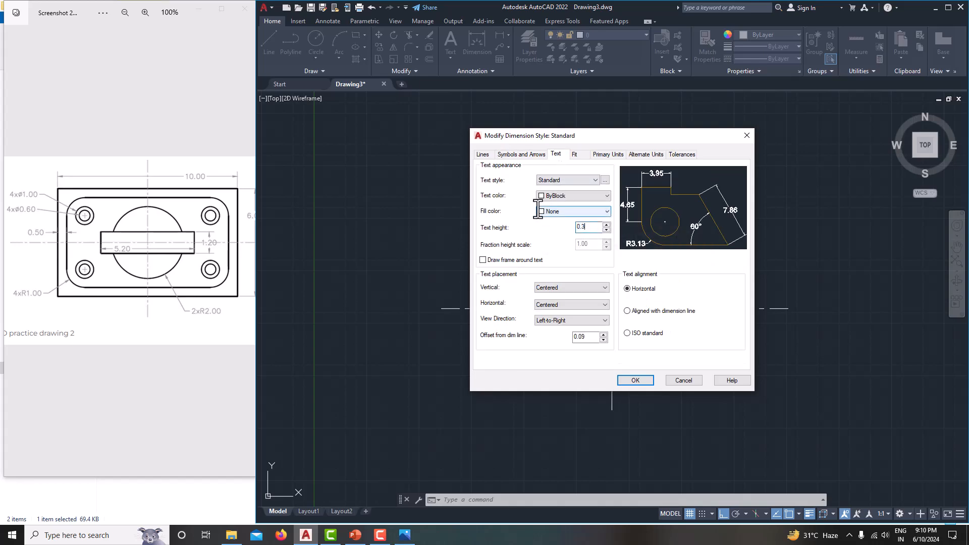
pyautogui.click(637, 381)
pyautogui.click(665, 339)
# Step: Dimension the 6.00 height between the plate's top-right and bottom-right corners, placed right of the plate
pyautogui.moveTo(632, 335); pyautogui.dragTo(612, 336, button='middle')
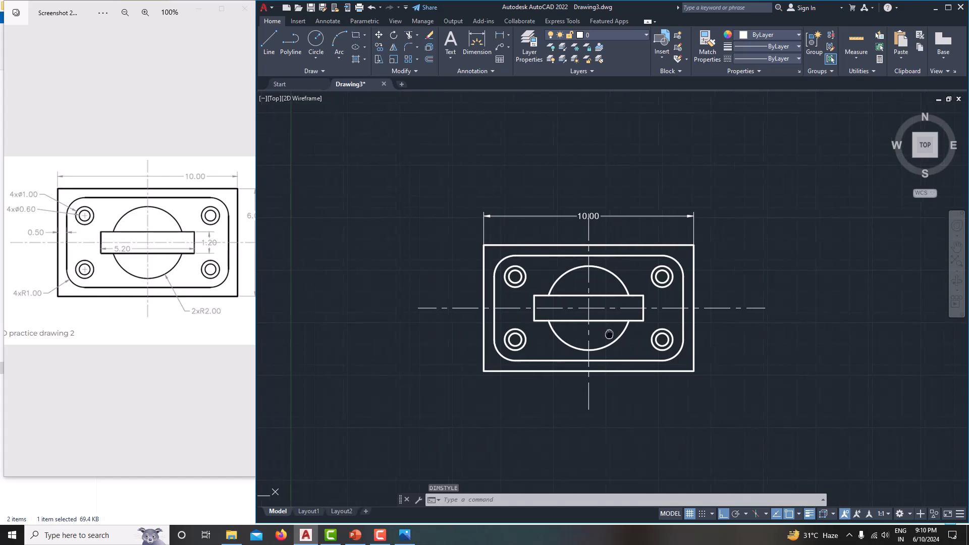
pyautogui.scroll(2, 571, 241)
pyautogui.moveTo(578, 245); pyautogui.dragTo(589, 229, button='middle')
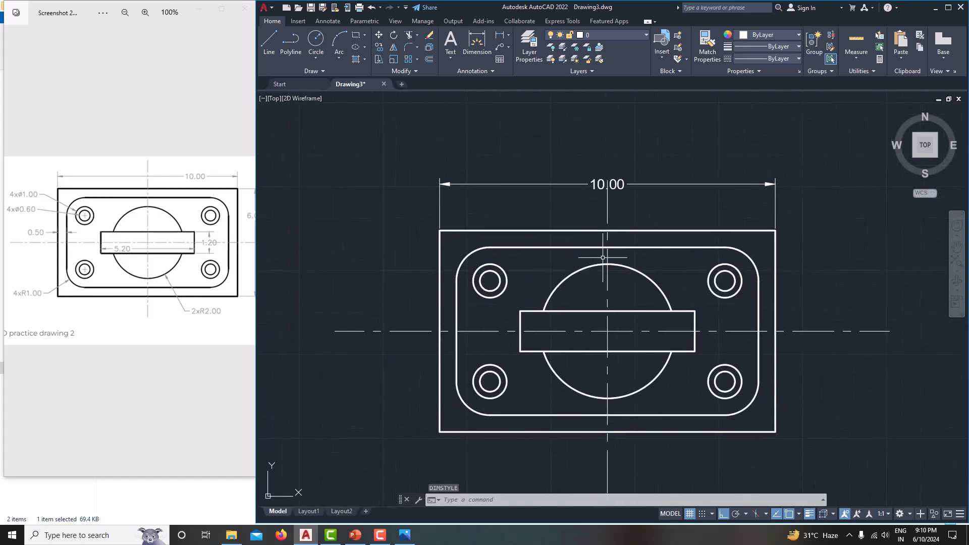
pyautogui.scroll(-2, 688, 327)
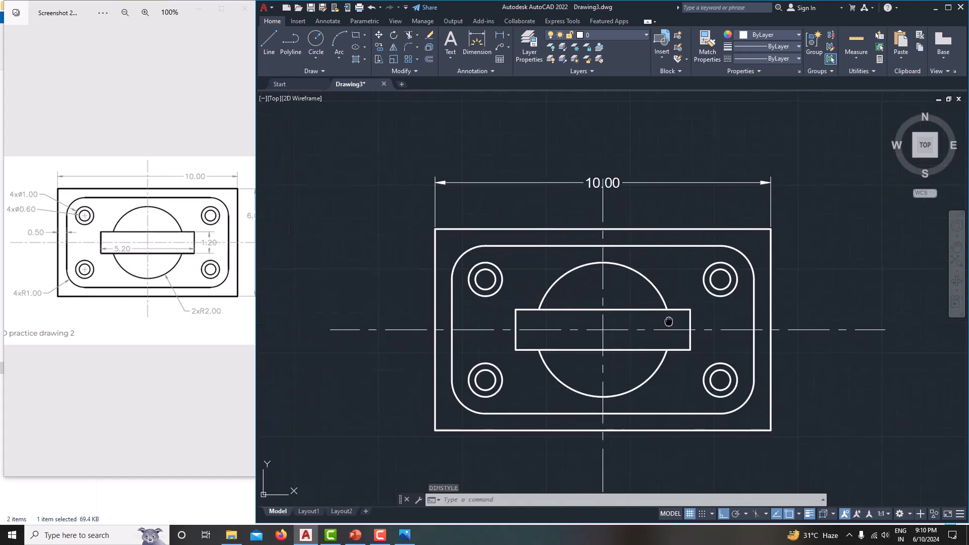
pyautogui.click(501, 34)
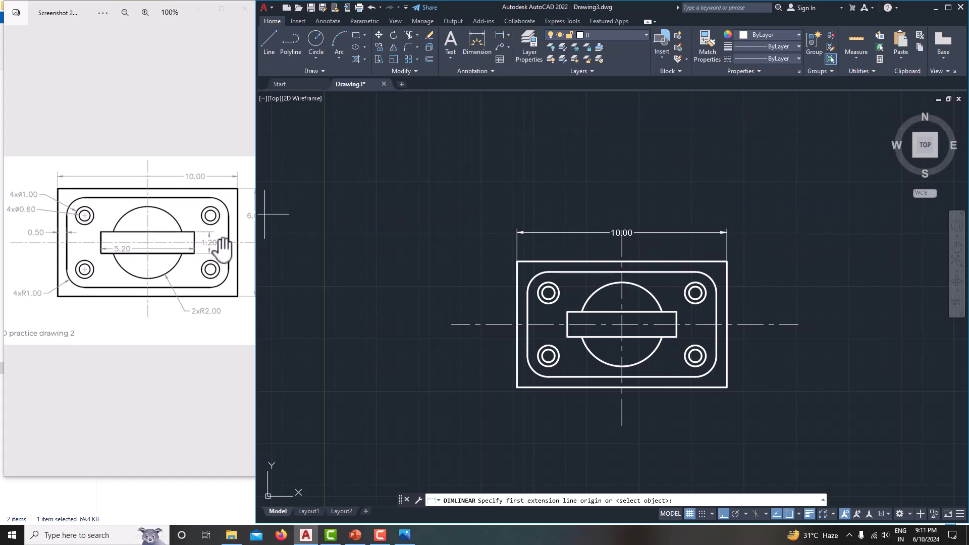
pyautogui.scroll(-1, 223, 250)
pyautogui.scroll(-1, 224, 251)
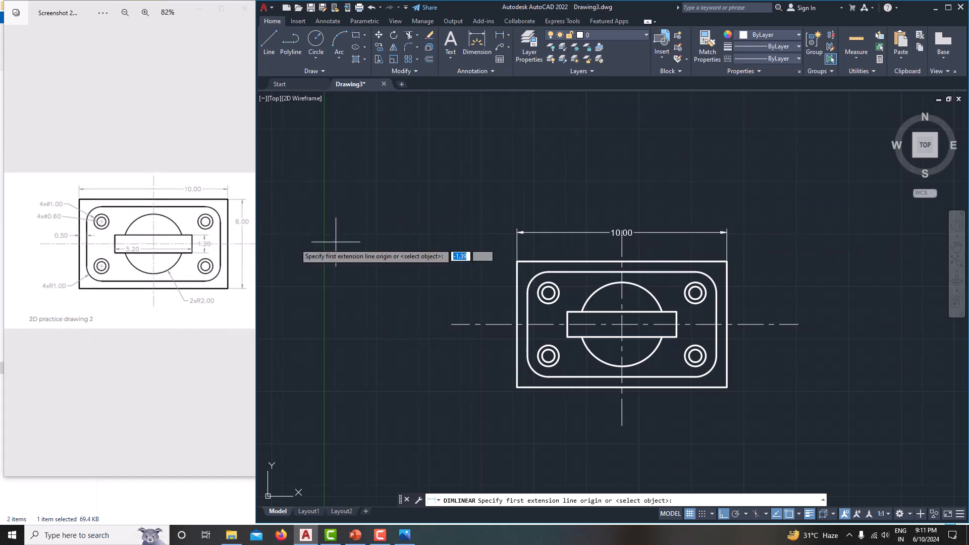
pyautogui.click(727, 261)
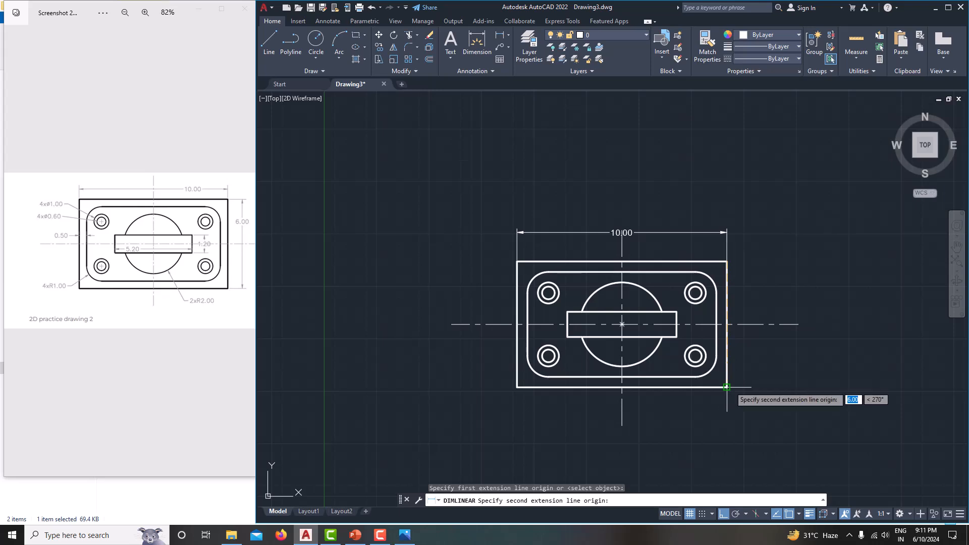
pyautogui.click(726, 387)
pyautogui.click(751, 388)
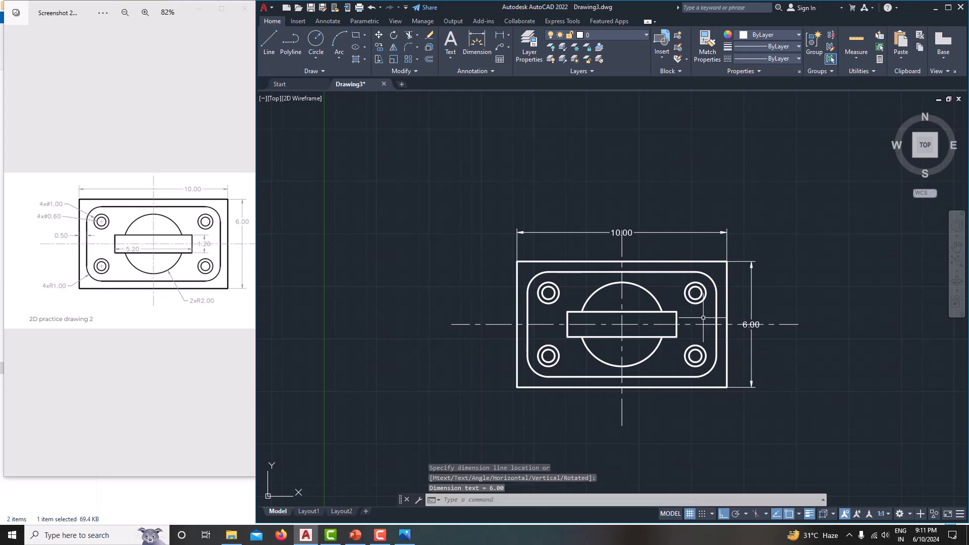
pyautogui.scroll(2, 546, 323)
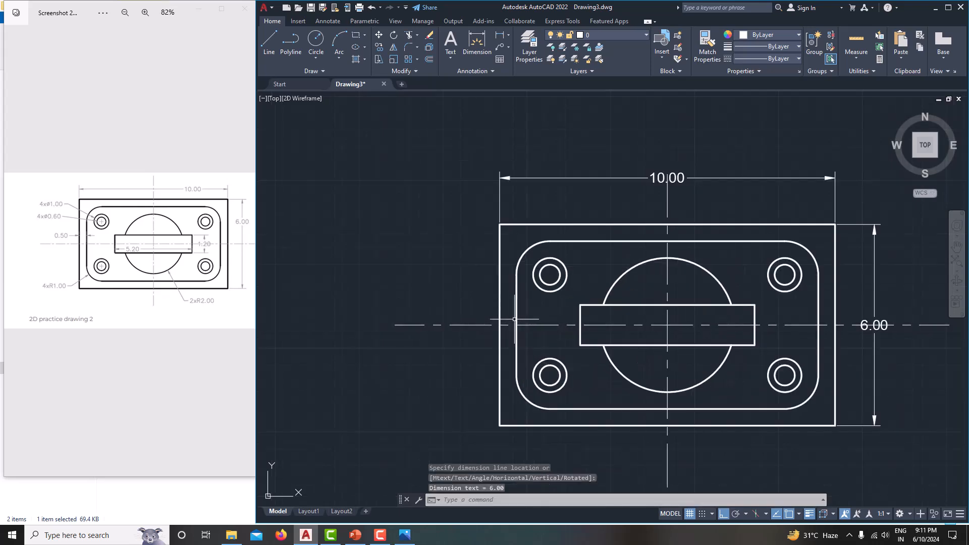
pyautogui.click(499, 35)
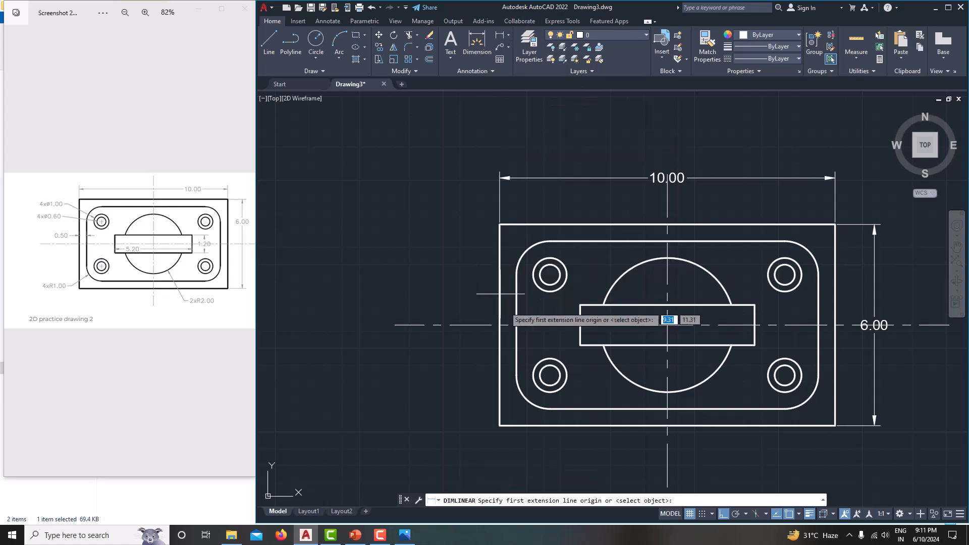
# Step: Dimension the 0.50 gap between the plate's left edge and the inner outline at the centre line
pyautogui.click(499, 325)
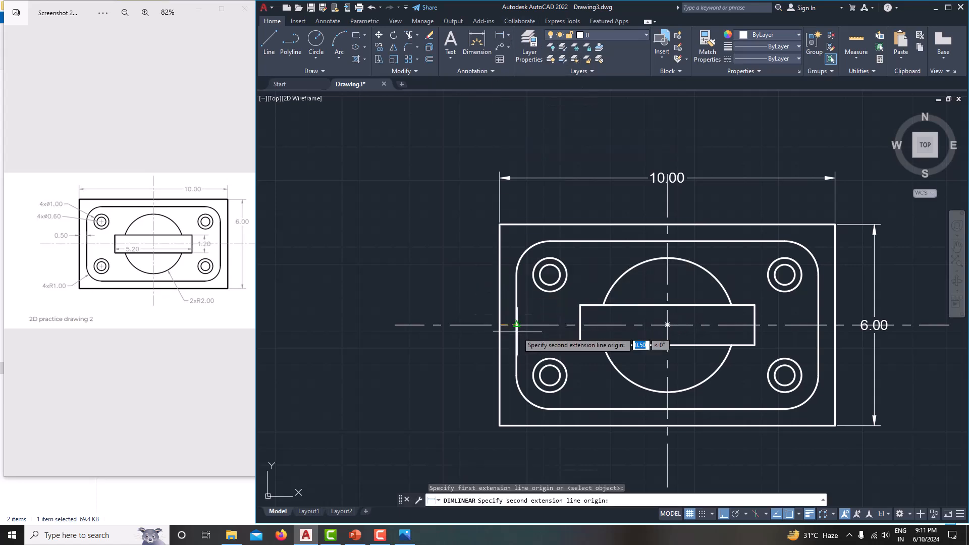
pyautogui.click(516, 325)
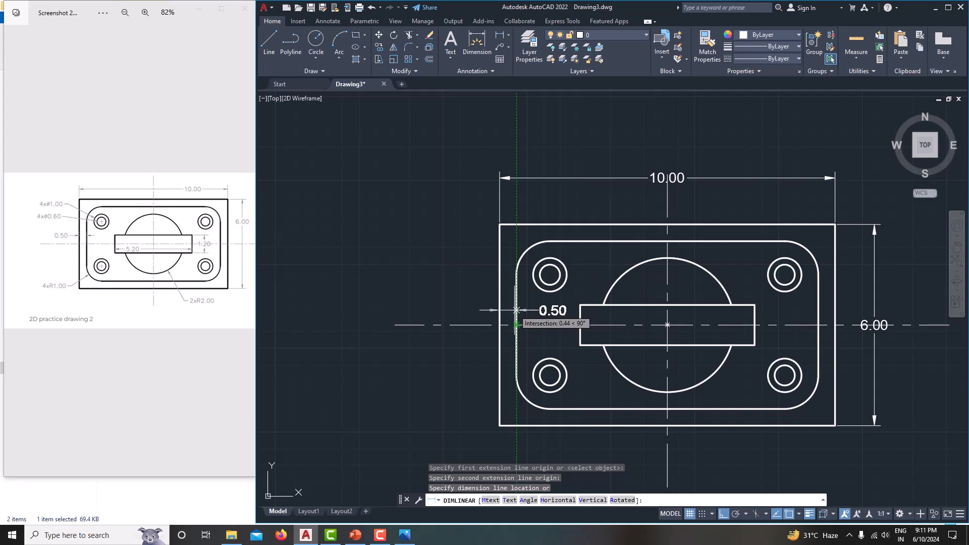
pyautogui.click(515, 310)
pyautogui.scroll(5, 515, 310)
pyautogui.press('Escape')
# Step: Grip-move the 0.50 dimension text so it sits left of the gap
pyautogui.click(701, 308)
pyautogui.click(686, 307)
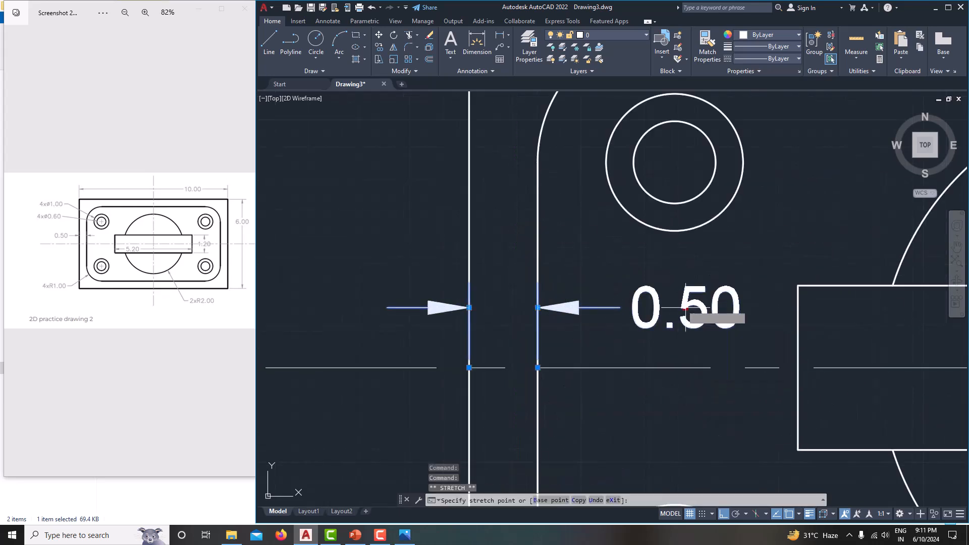
pyautogui.click(508, 304)
pyautogui.scroll(-4, 567, 328)
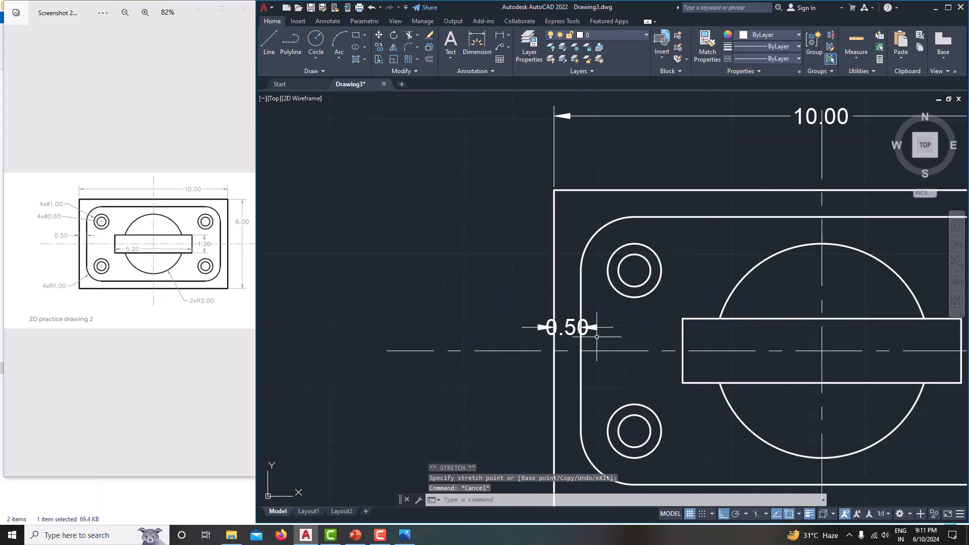
pyautogui.moveTo(567, 327)
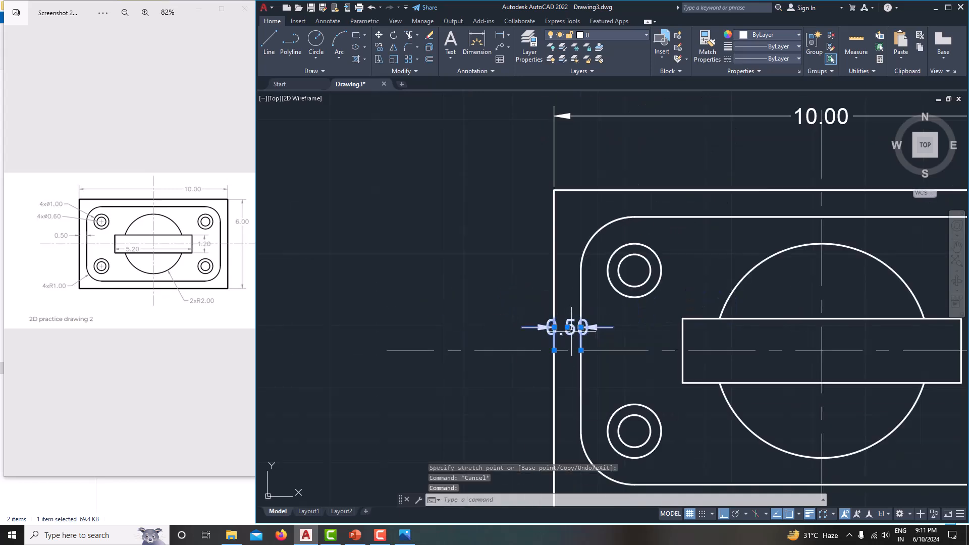
pyautogui.click(570, 327)
pyautogui.click(495, 328)
pyautogui.press('Escape')
pyautogui.scroll(-4, 528, 346)
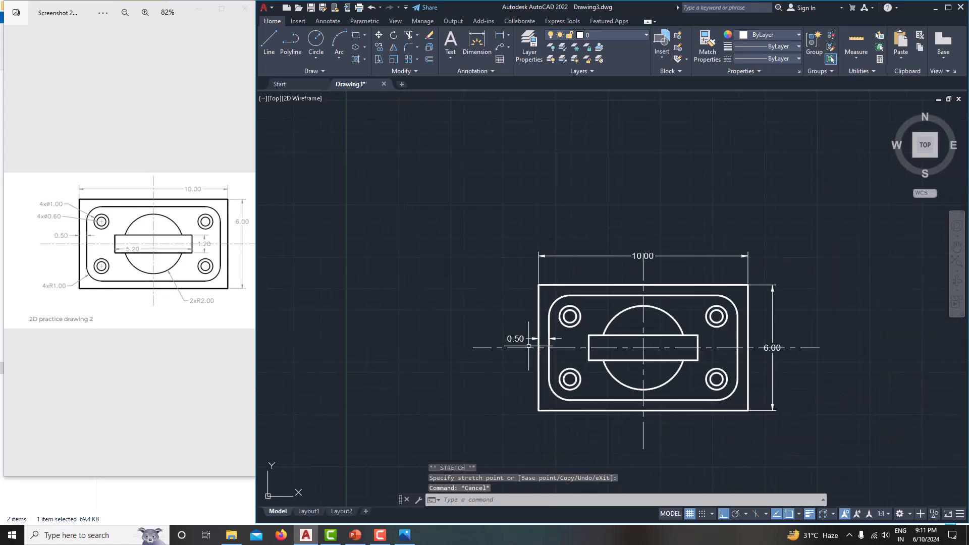
pyautogui.scroll(4, 520, 290)
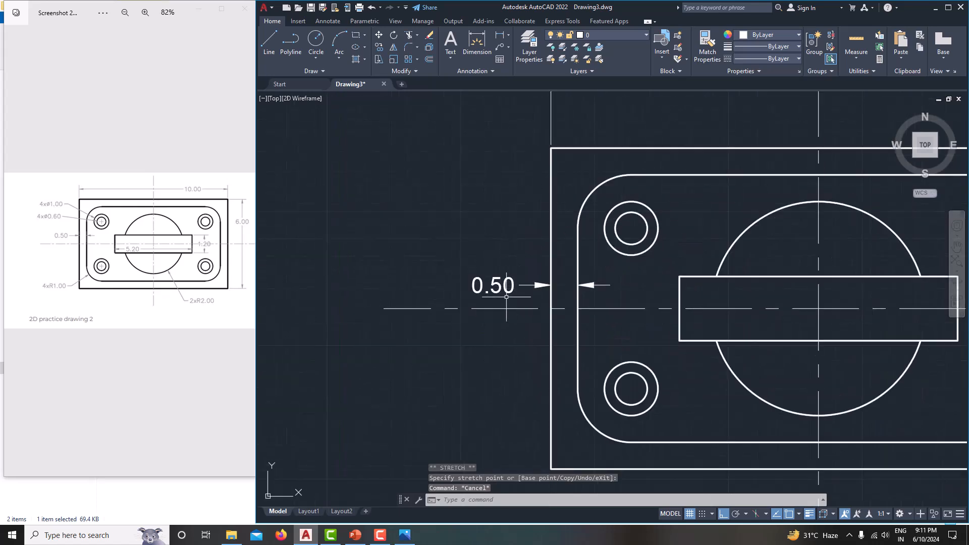
# Step: Add the 5.20 slot length dimension between the slot's left and right ends
pyautogui.click(500, 35)
pyautogui.moveTo(493, 213); pyautogui.dragTo(409, 227, button='middle')
pyautogui.scroll(-2, 455, 222)
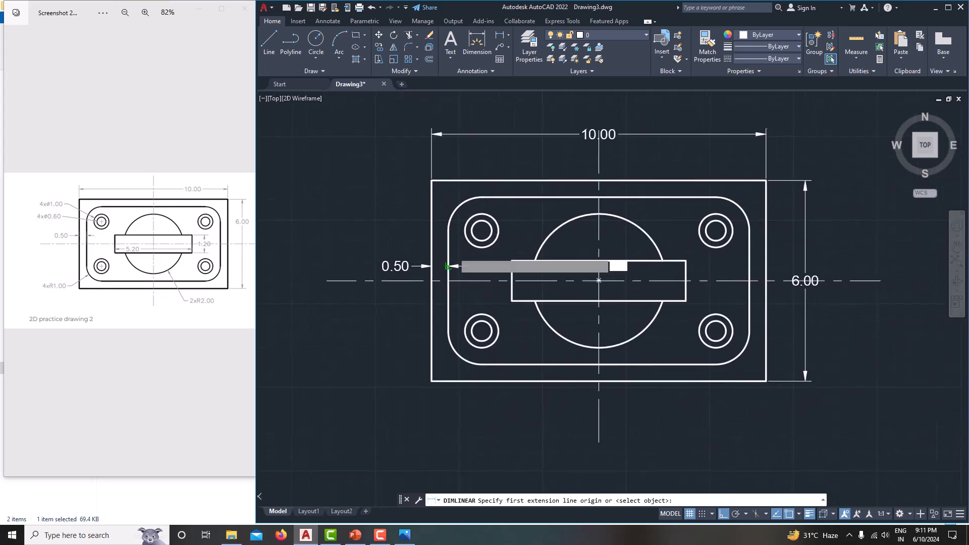
pyautogui.click(513, 301)
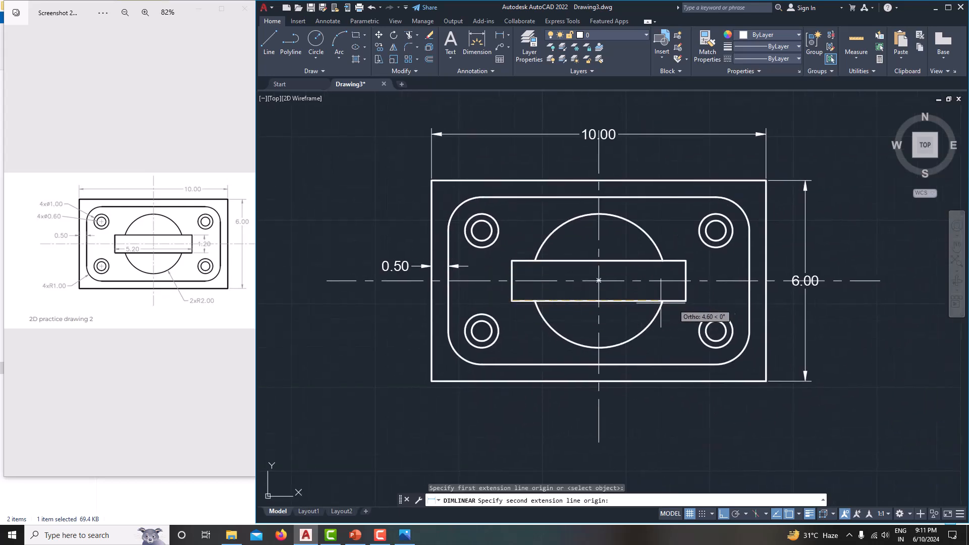
pyautogui.click(685, 301)
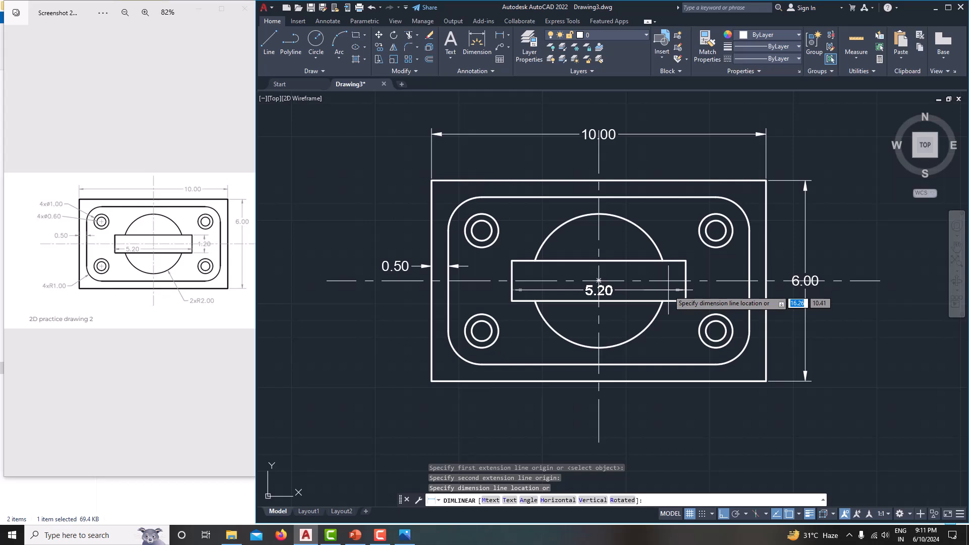
pyautogui.click(669, 290)
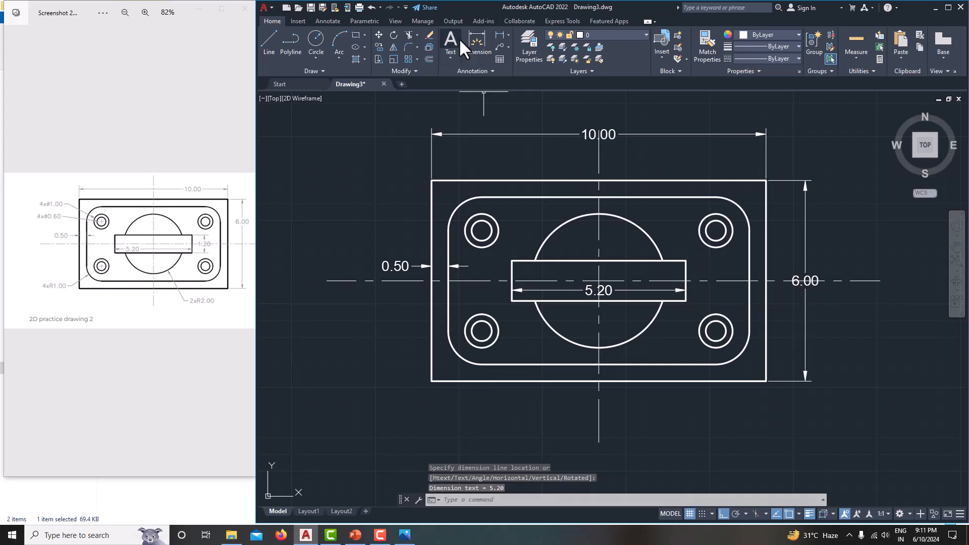
# Step: Add the 1.20 slot height dimension at the slot's right end and centre its text
pyautogui.click(500, 34)
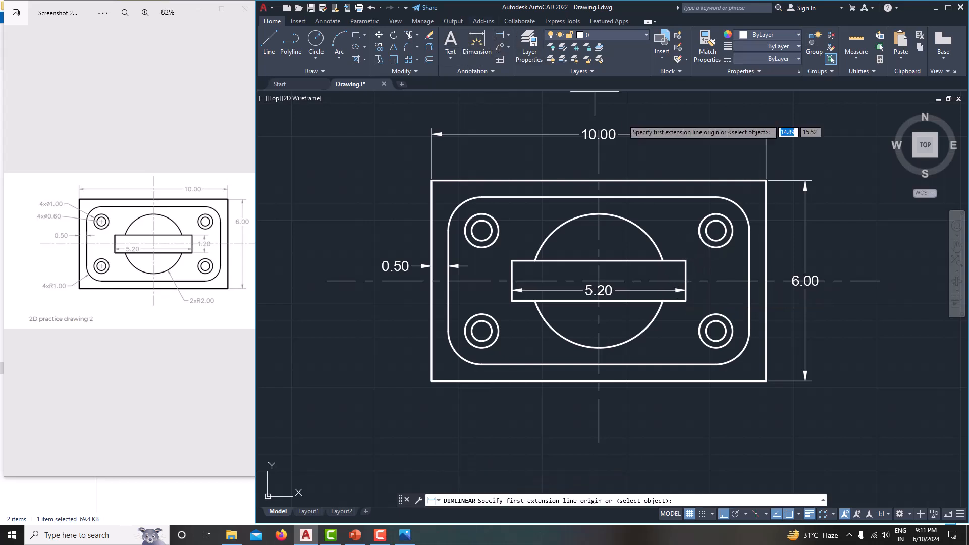
pyautogui.click(685, 262)
pyautogui.click(685, 301)
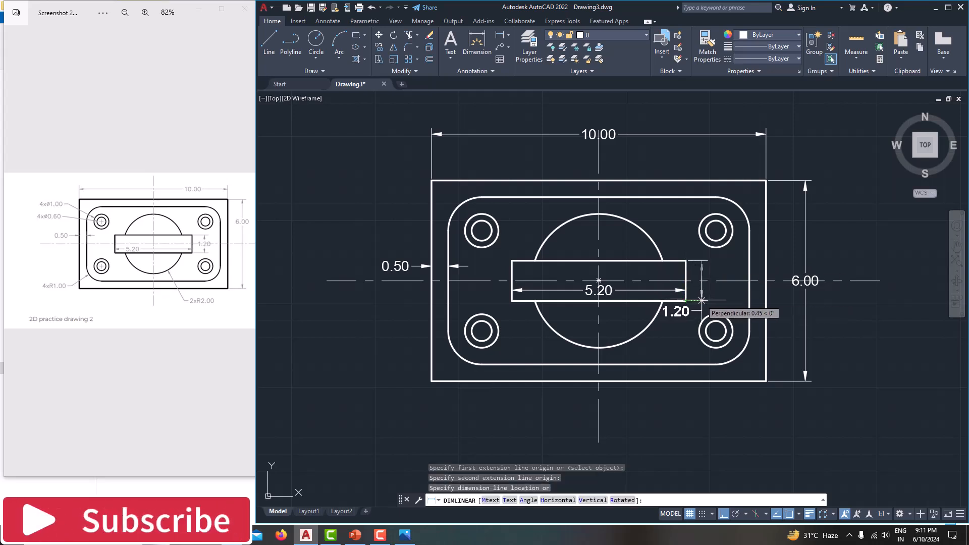
pyautogui.click(701, 301)
pyautogui.click(679, 310)
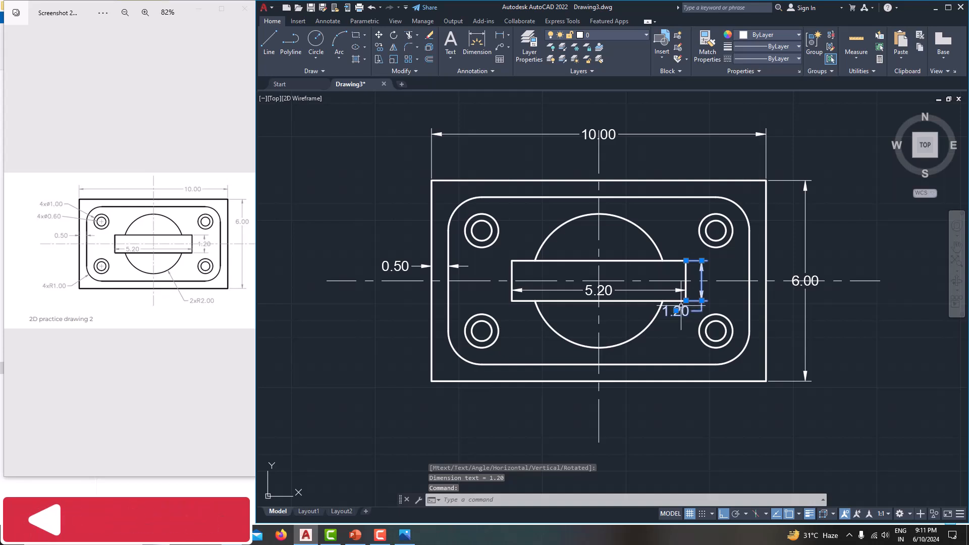
pyautogui.click(677, 310)
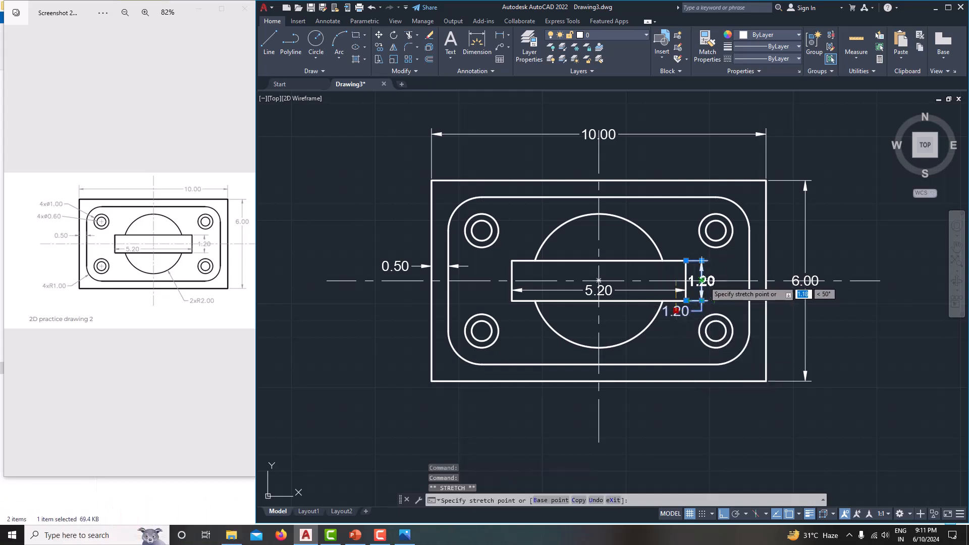
pyautogui.click(701, 281)
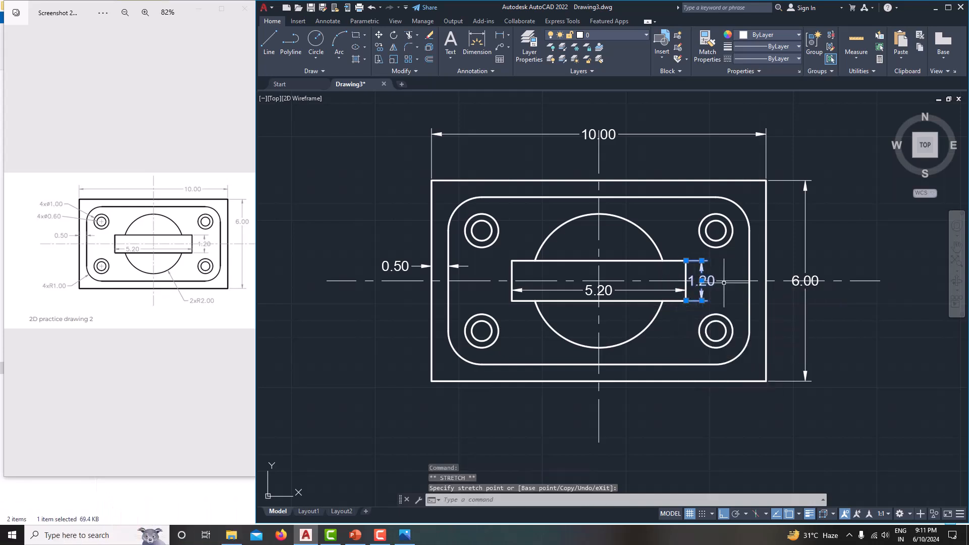
pyautogui.press('Escape')
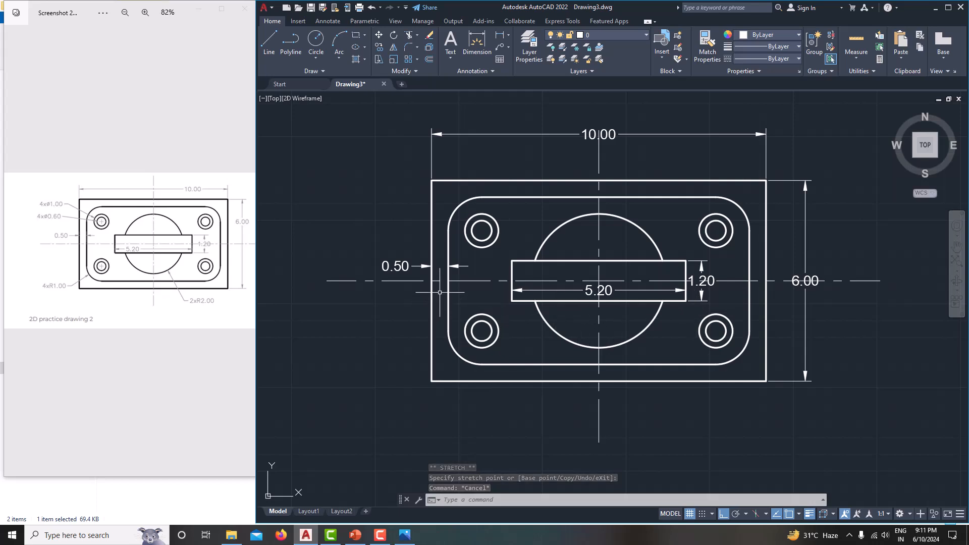
# Step: Add an R2.00 radius dimension to the large central circle with its text below the plate
pyautogui.click(508, 35)
pyautogui.click(521, 135)
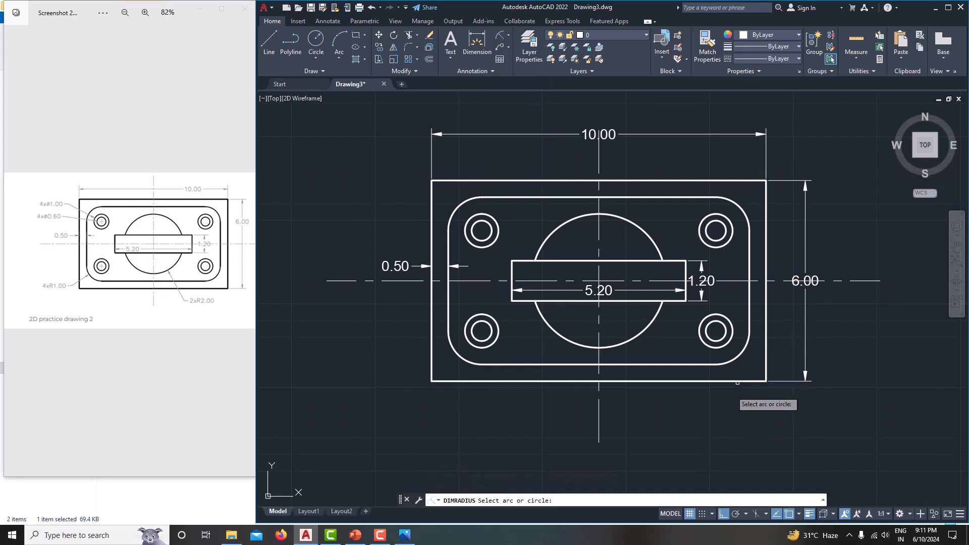
pyautogui.click(635, 337)
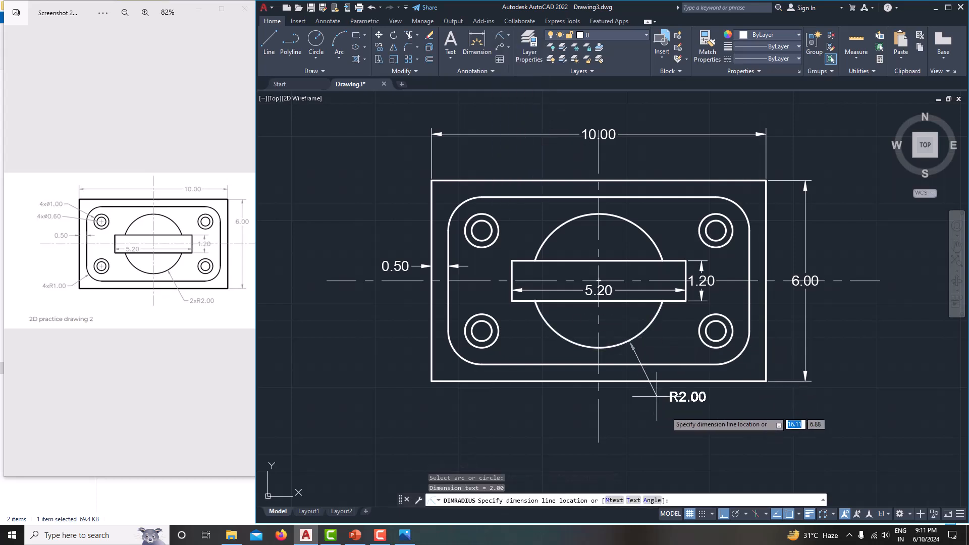
pyautogui.click(661, 412)
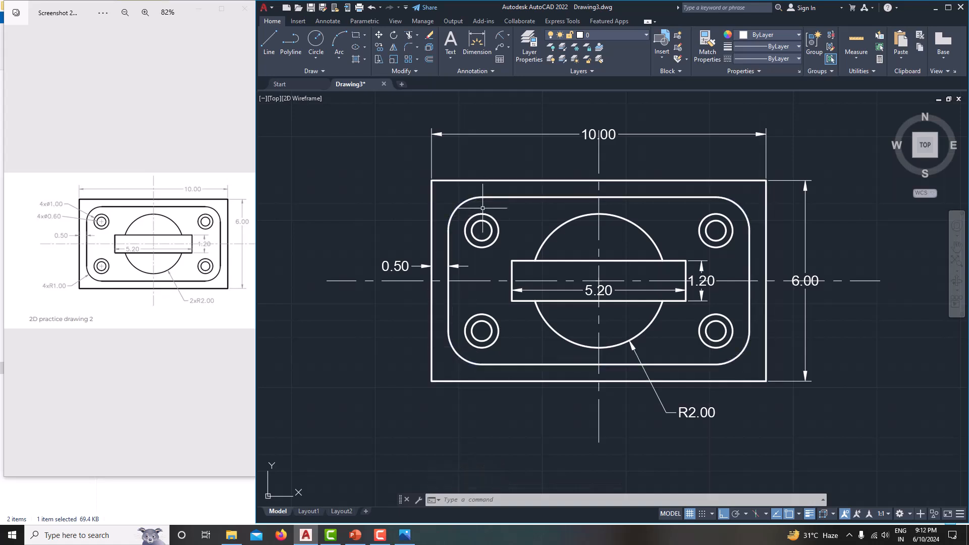
# Step: Add a Ø1.00 diameter dimension to the upper-left hole's outer circle, placed at upper left
pyautogui.click(508, 34)
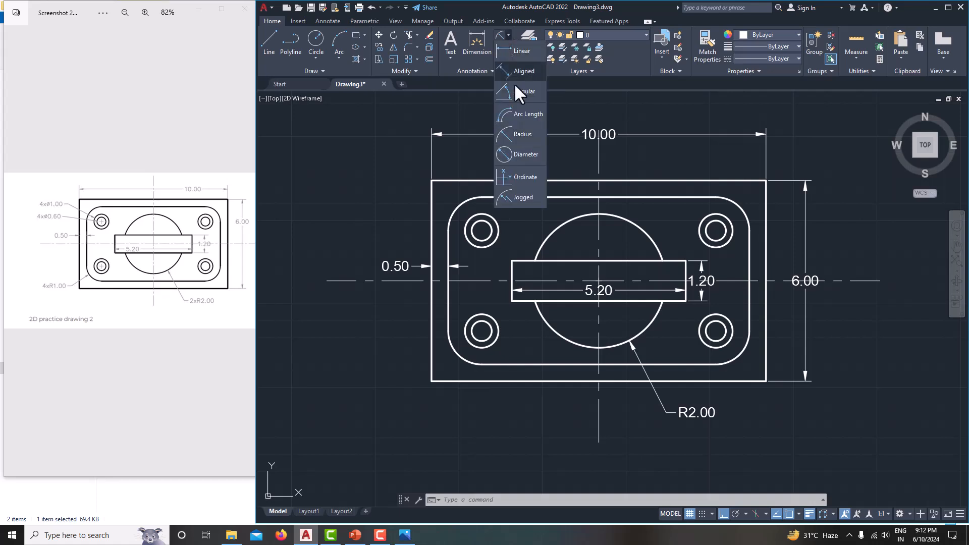
pyautogui.click(517, 150)
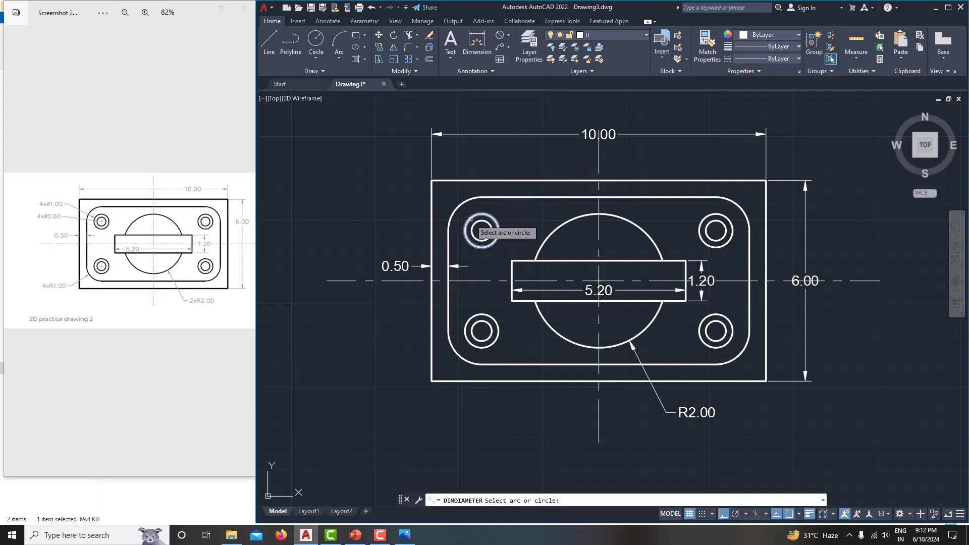
pyautogui.click(470, 219)
pyautogui.click(411, 202)
# Step: Edit the diameter text to read 4 x Ø1.00
pyautogui.press('Escape')
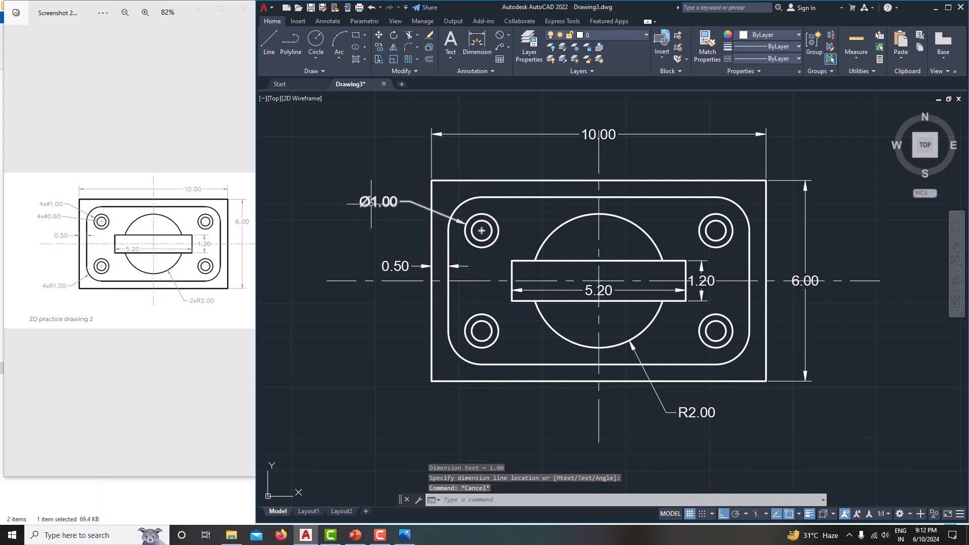
pyautogui.click(370, 200)
pyautogui.click(374, 194)
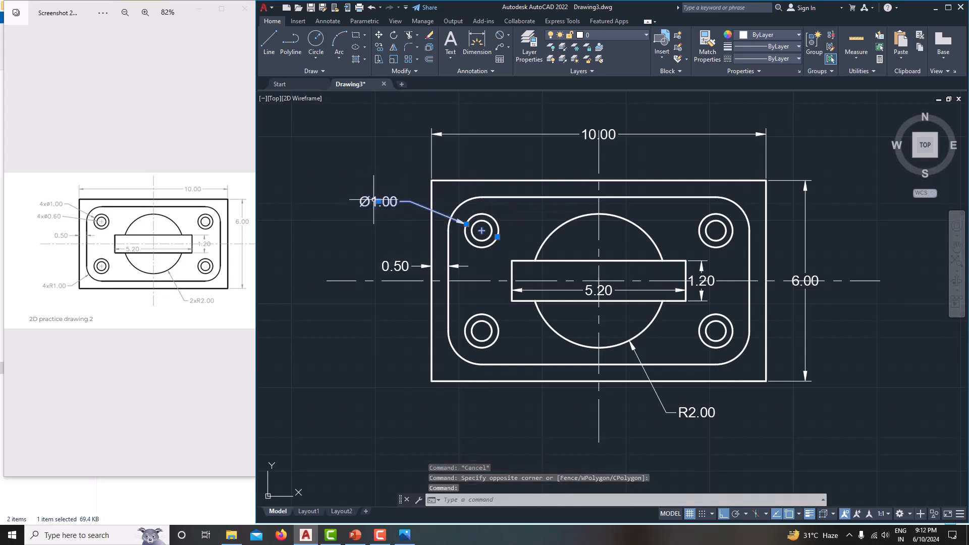
pyautogui.doubleClick(376, 201)
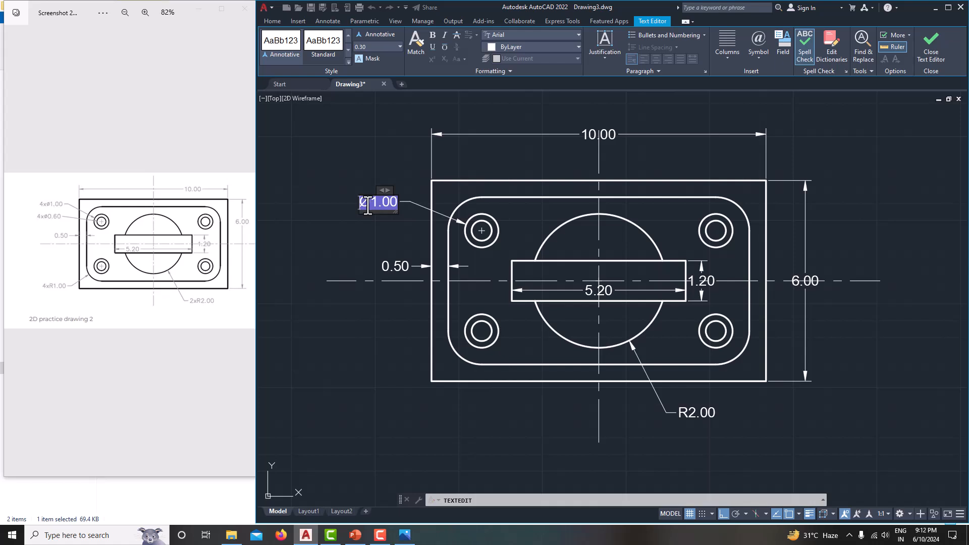
pyautogui.write('4x')
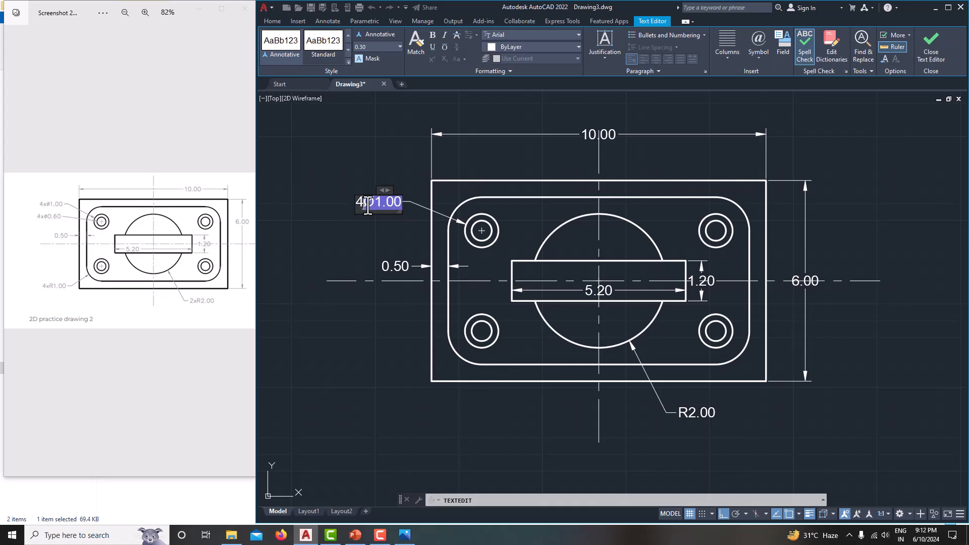
pyautogui.write('x')
pyautogui.click(371, 232)
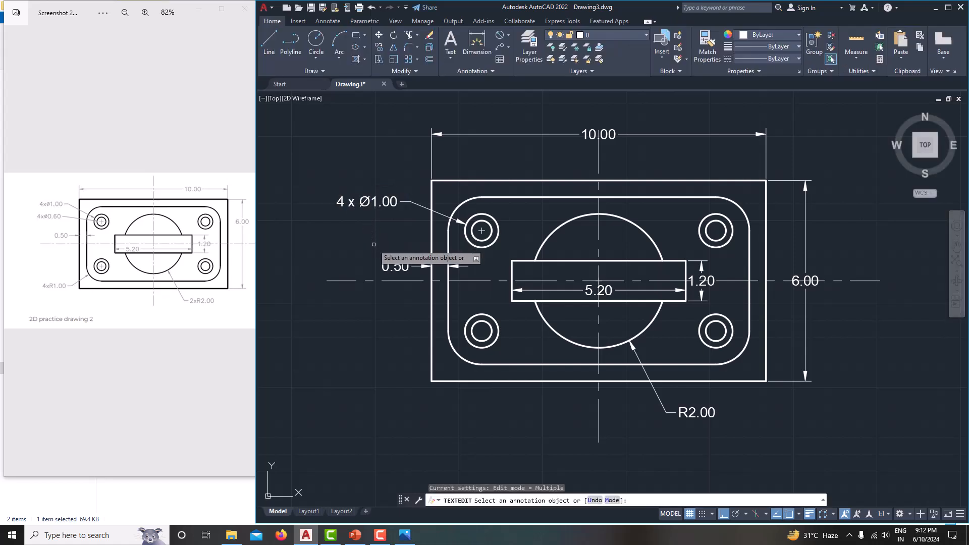
# Step: Dimension the upper-left hole's inner circle as Ø0.60, placed below the Ø1.00 callout
pyautogui.click(500, 32)
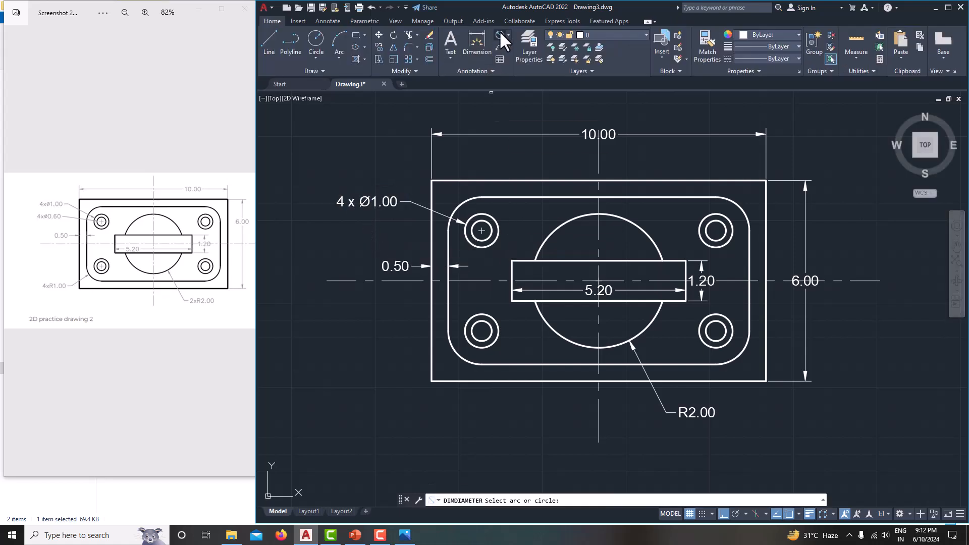
pyautogui.click(474, 240)
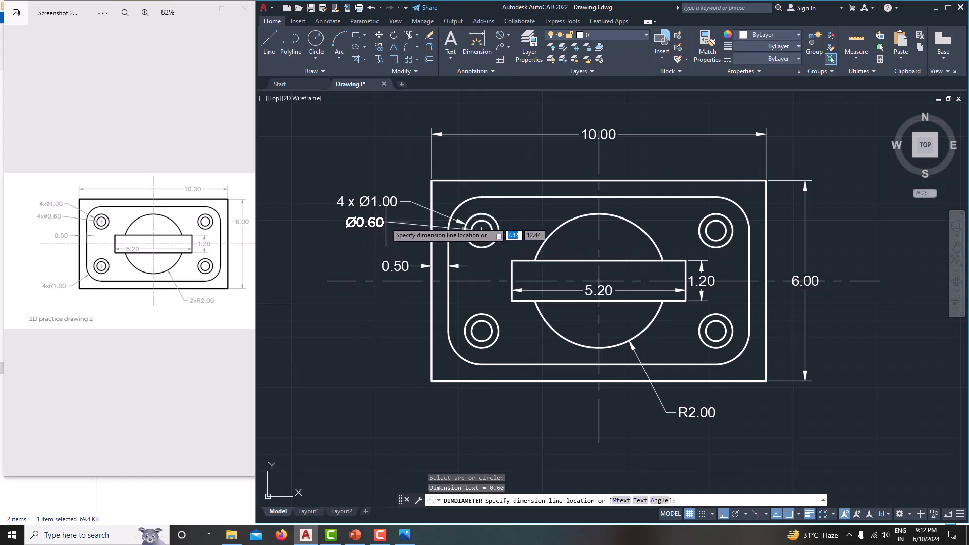
pyautogui.click(386, 222)
pyautogui.press('Escape')
pyautogui.scroll(-4, 366, 232)
pyautogui.scroll(6, 370, 231)
pyautogui.click(428, 230)
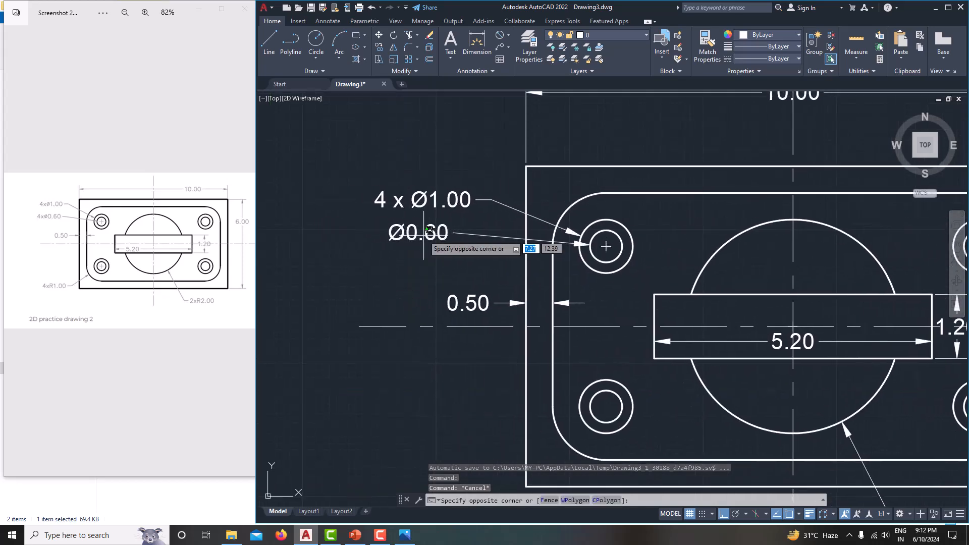
pyautogui.press('Escape')
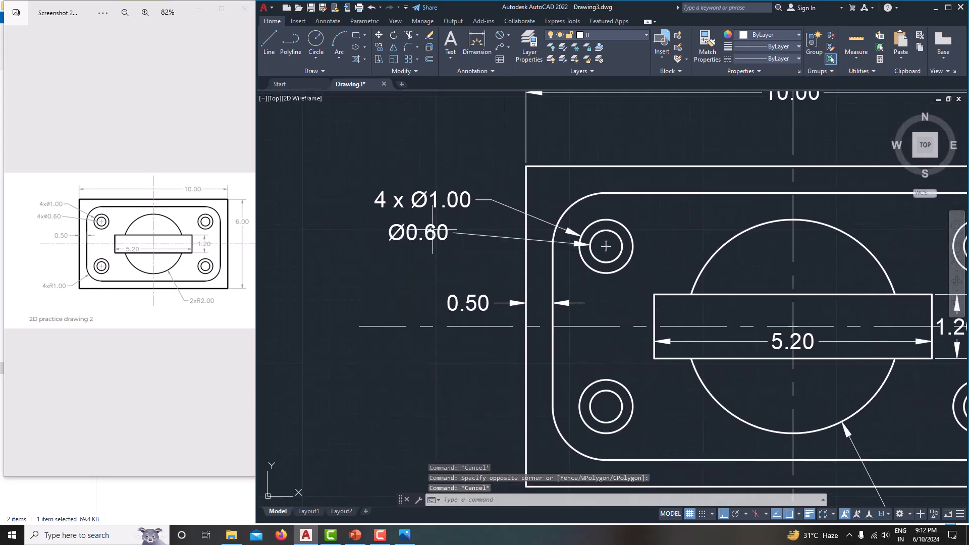
# Step: Prefix the Ø0.60 dimension text with '4 x' and recentre the plate in view
pyautogui.doubleClick(408, 233)
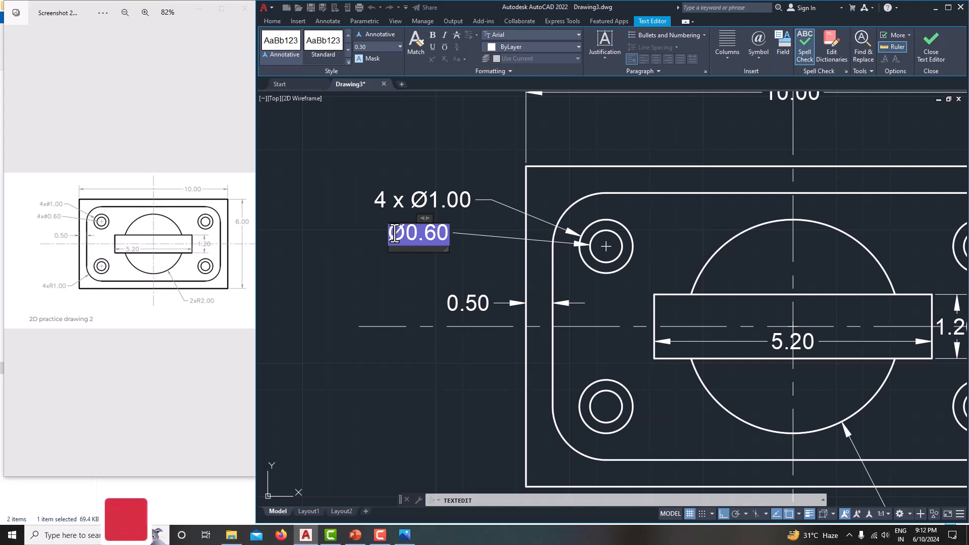
pyautogui.write('4 x')
pyautogui.click(400, 273)
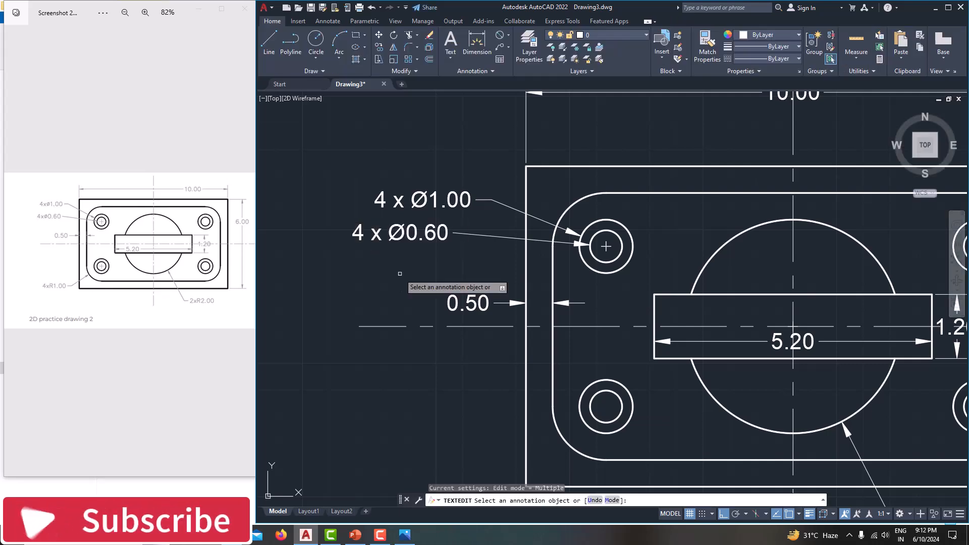
pyautogui.moveTo(426, 307); pyautogui.dragTo(408, 253, button='middle')
pyautogui.scroll(-3, 408, 254)
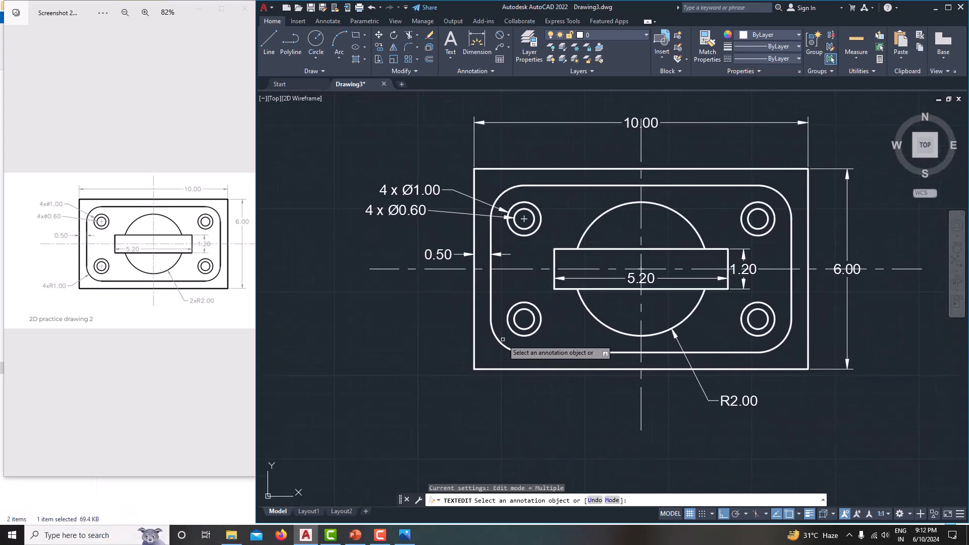
pyautogui.press('Escape')
pyautogui.press('Escape')
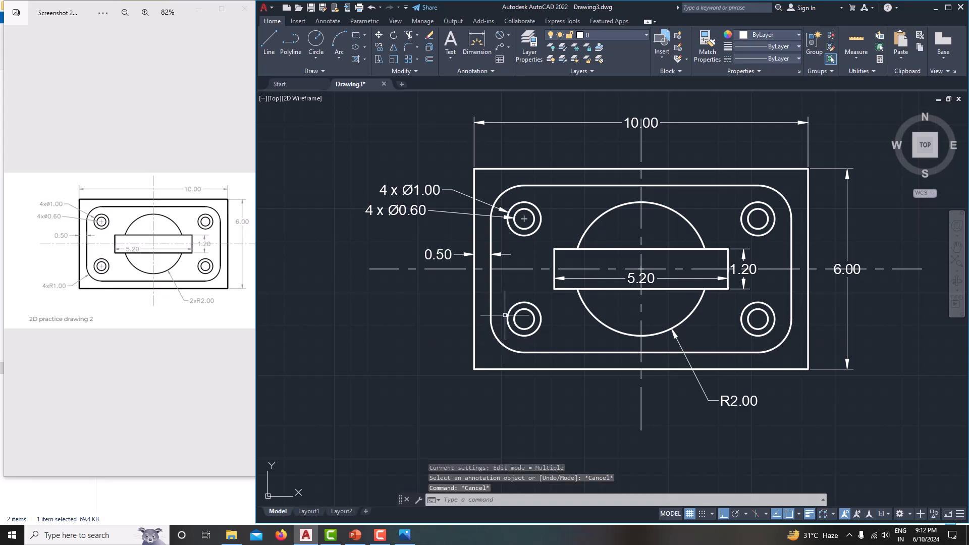
# Step: Add an R1.00 radius dimension to the lower-left rounded corner arc
pyautogui.click(509, 35)
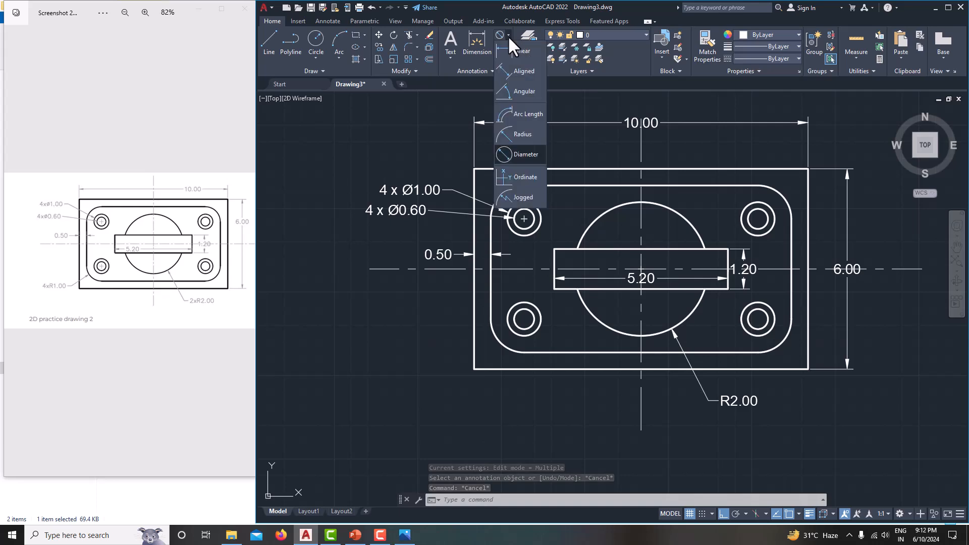
pyautogui.click(522, 135)
pyautogui.click(500, 343)
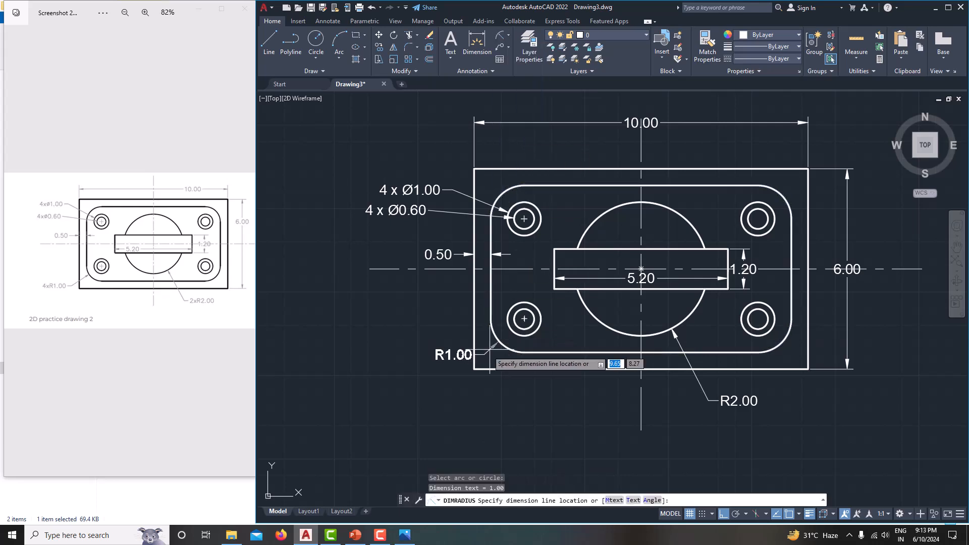
pyautogui.click(438, 374)
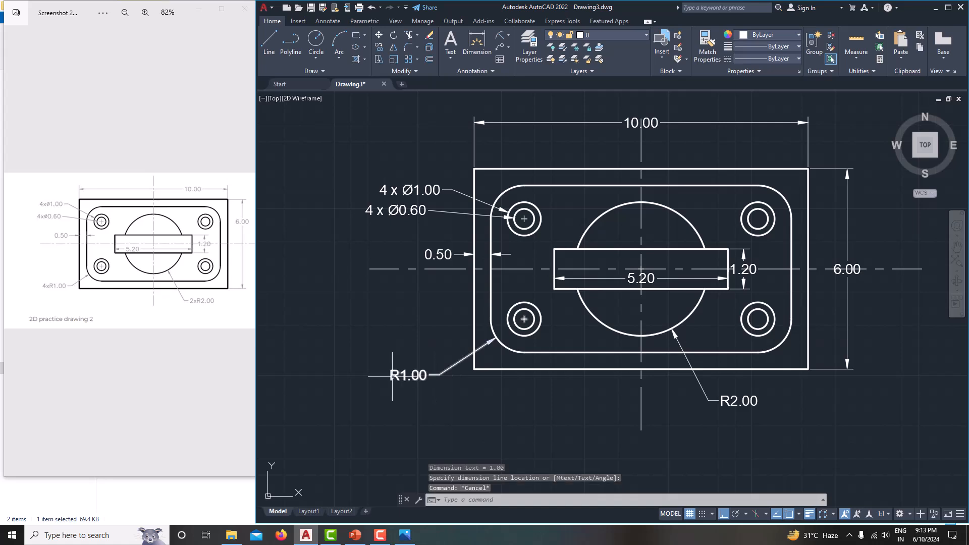
# Step: Prefix the R1.00 dimension text with '4x' and zoom out
pyautogui.doubleClick(408, 375)
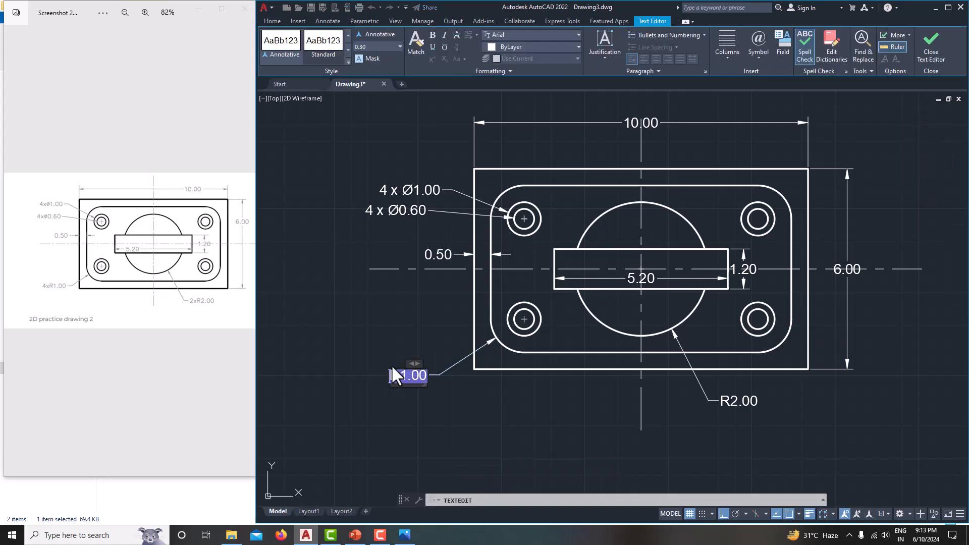
pyautogui.write('4x')
pyautogui.click(423, 407)
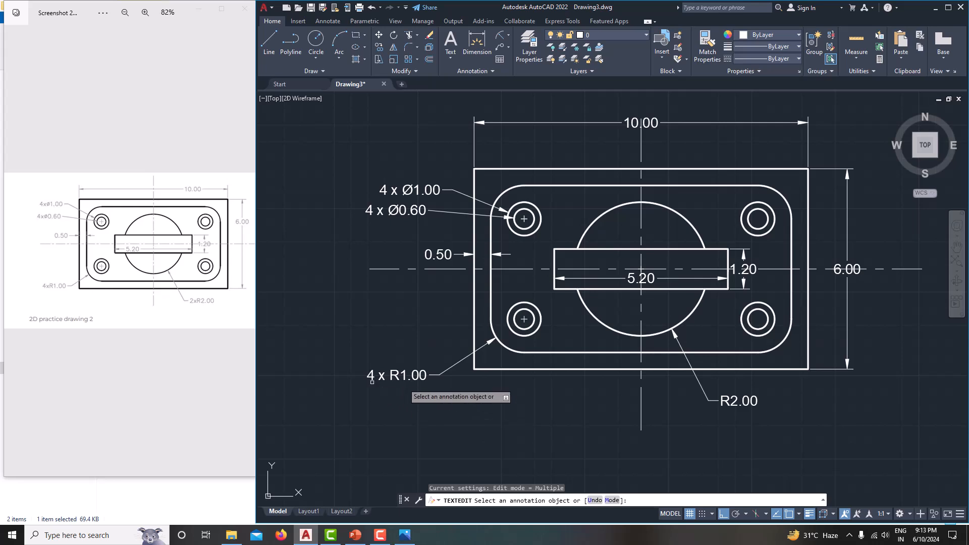
pyautogui.press('Escape')
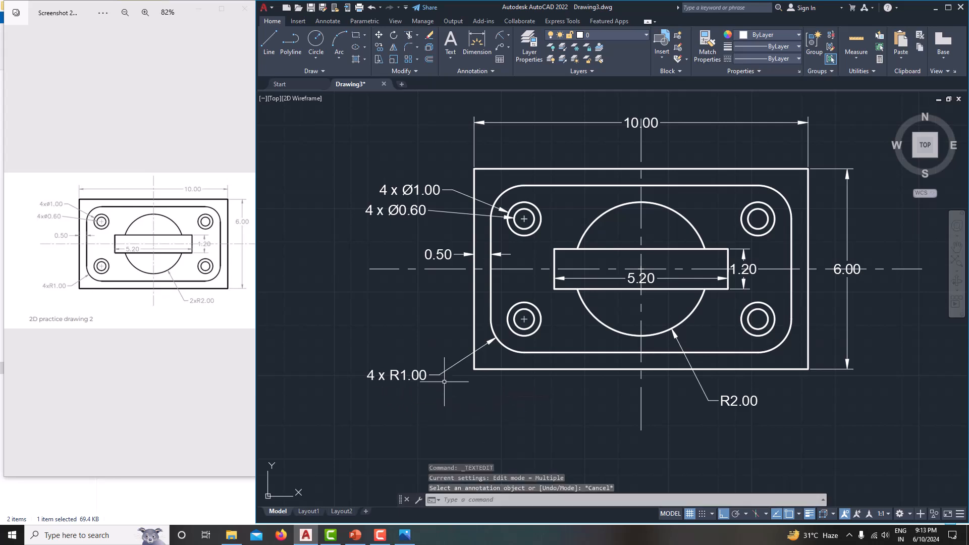
pyautogui.scroll(-3, 444, 382)
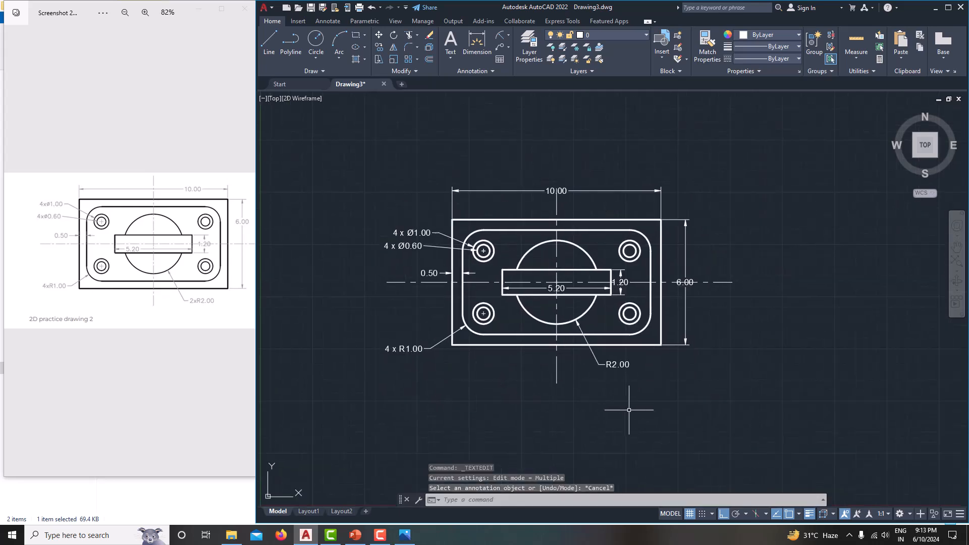